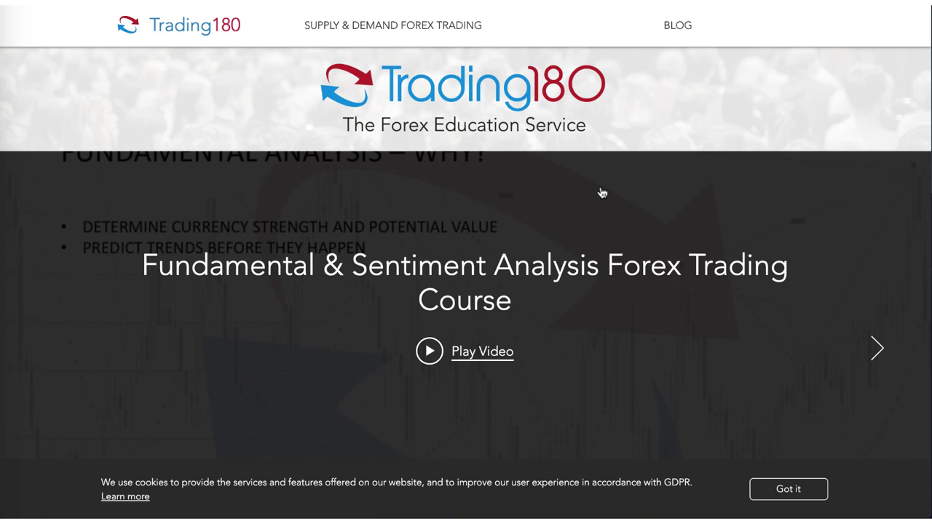
# Review the fundamental analysis course playlist page and the US Dollar rating in the fundamental analysis spreadsheet.
pyautogui.scroll(-3, 602, 192)
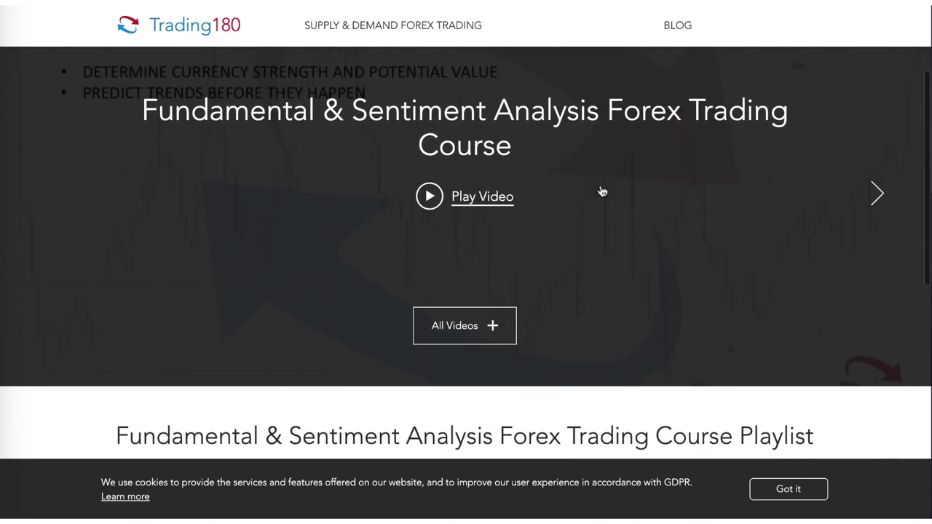
pyautogui.scroll(-3, 602, 193)
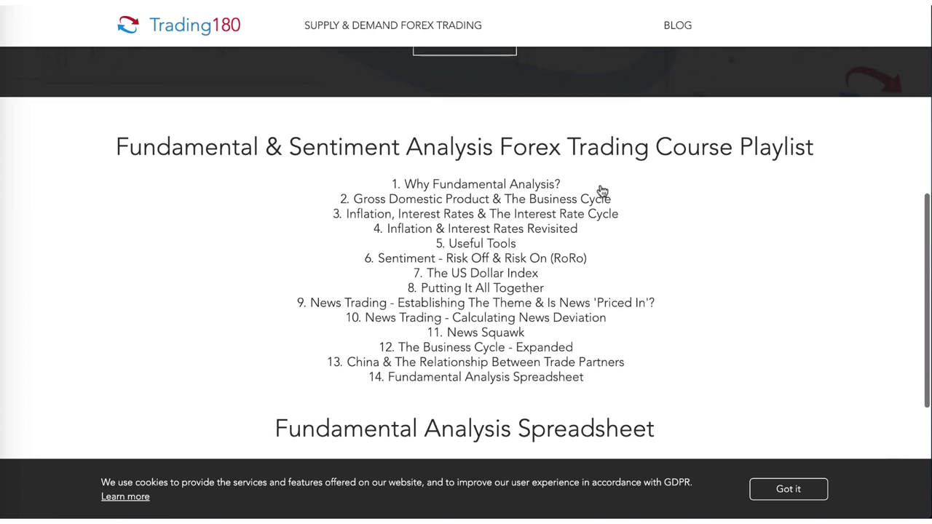
pyautogui.scroll(-1, 602, 193)
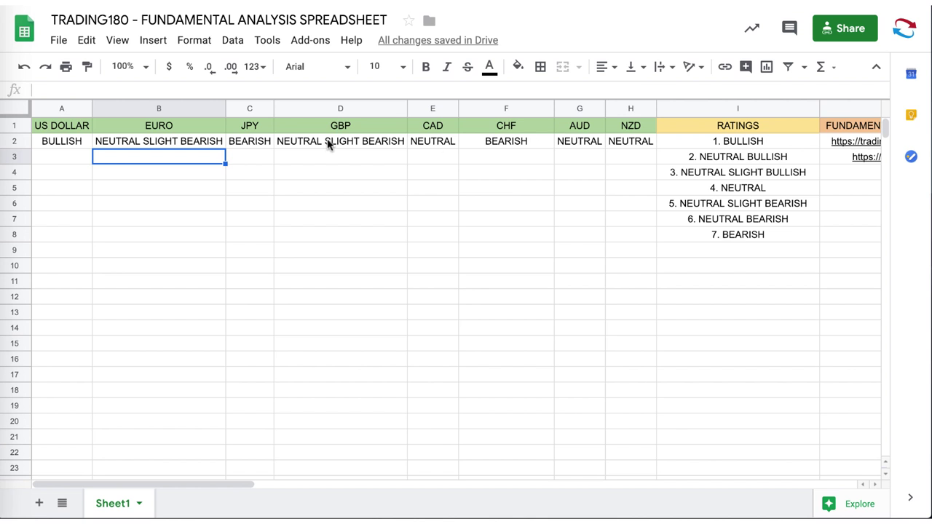
pyautogui.click(64, 142)
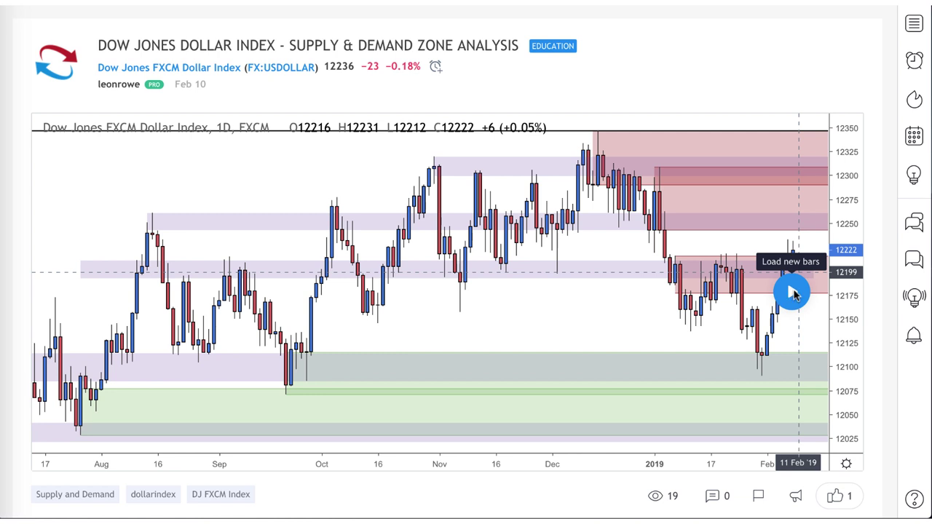
# Load the new bars on the published Dow Jones Dollar Index supply and demand chart.
pyautogui.click(794, 293)
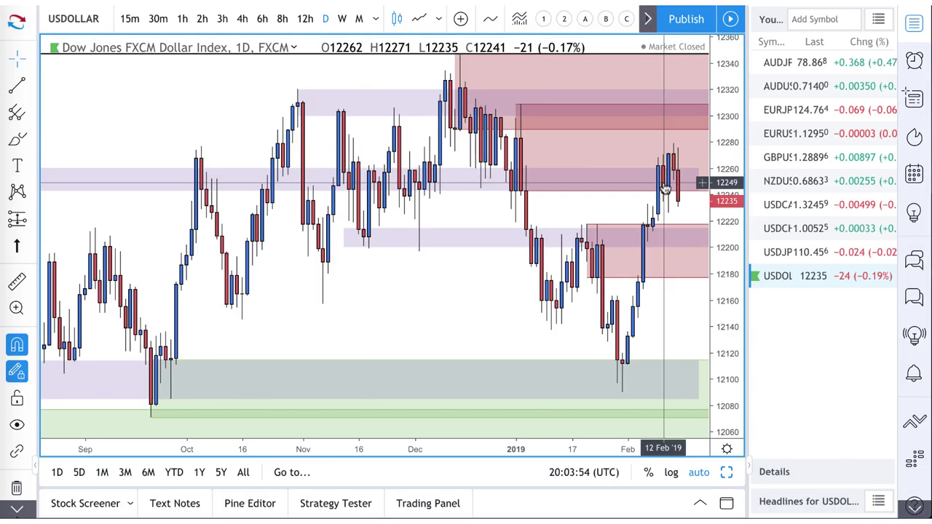
# Delete the supply zone between 12177 and 12218 from the USDOLLAR daily chart.
pyautogui.rightClick(666, 283)
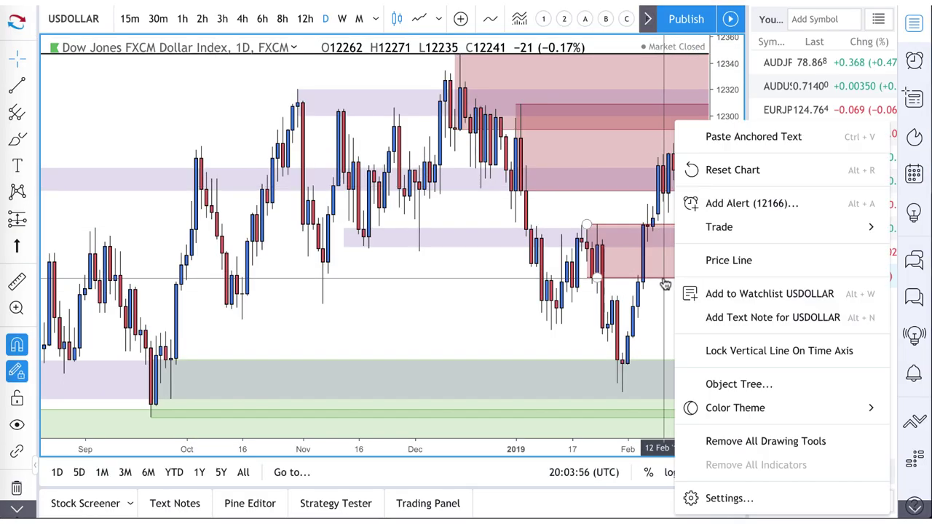
pyautogui.click(665, 282)
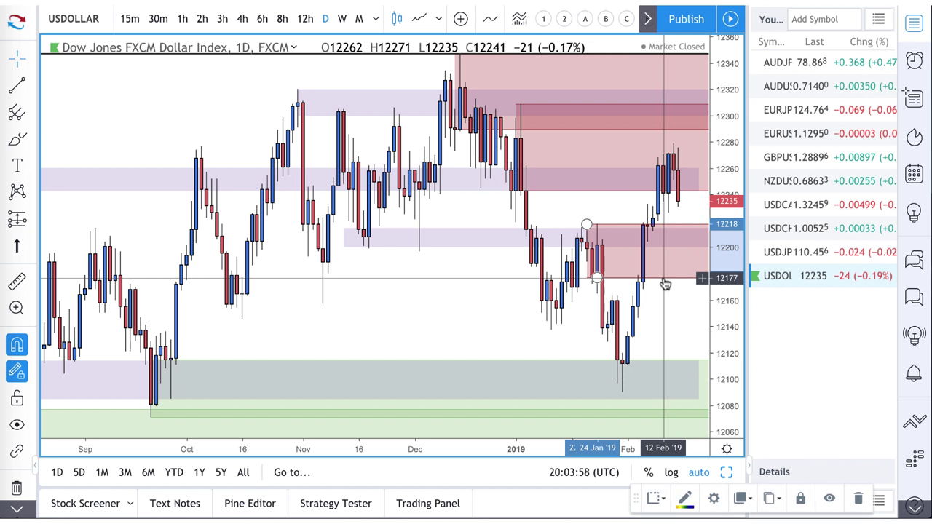
pyautogui.press('Delete')
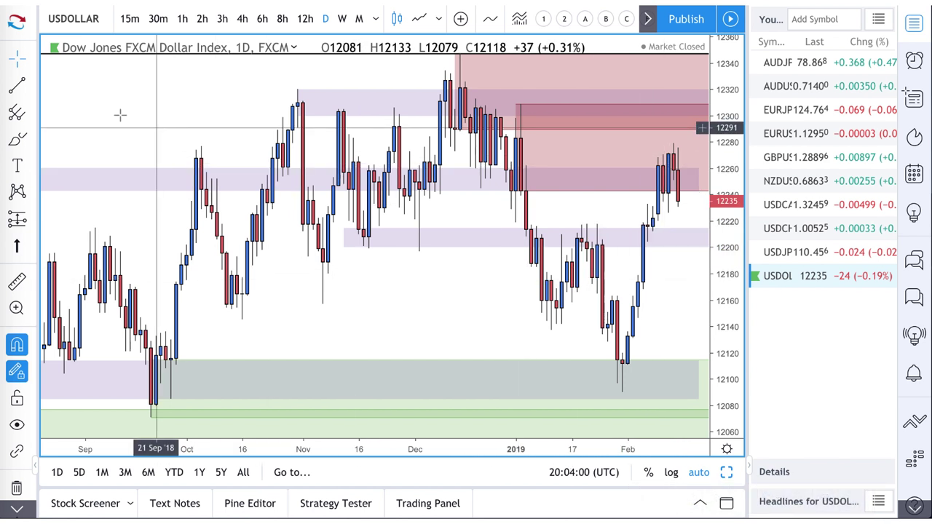
# Draw a Fib Retracement zone from 12217 to 12204 at early February 2019 and apply the Demand Zone template.
pyautogui.click(31, 115)
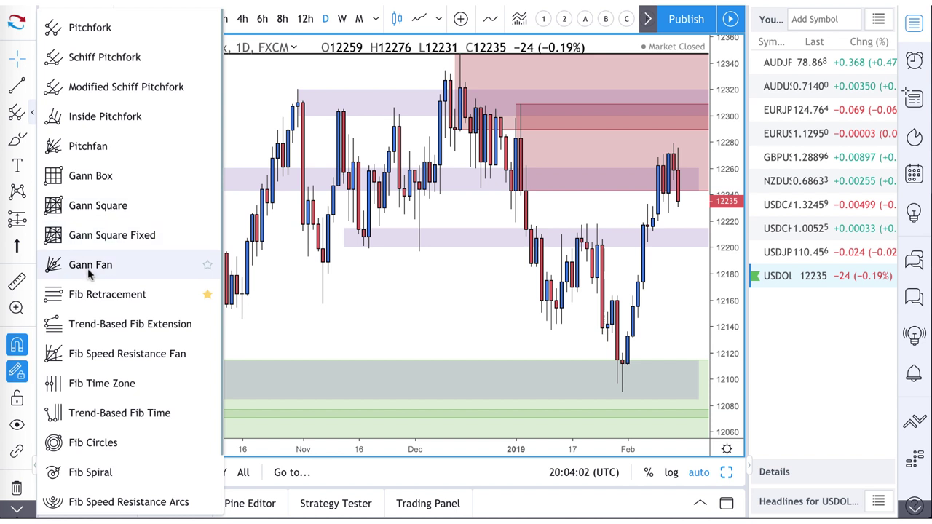
pyautogui.click(109, 295)
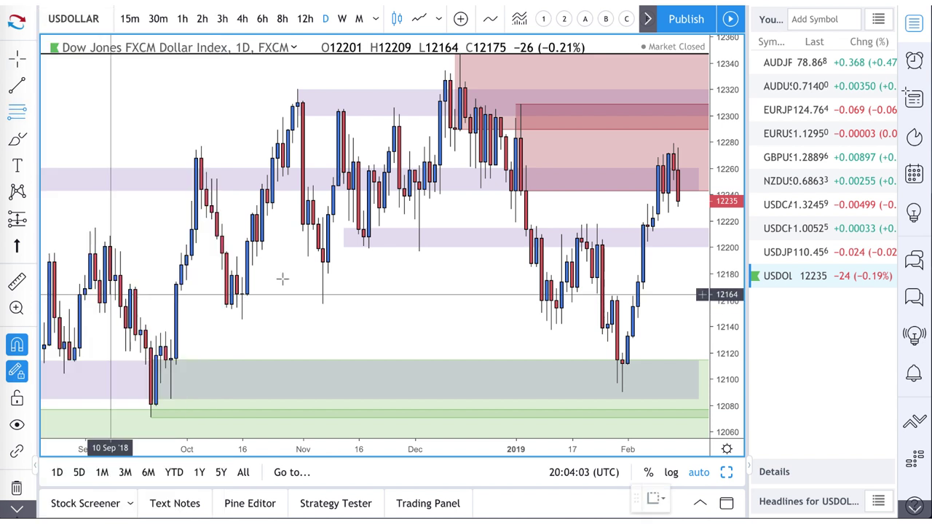
pyautogui.click(644, 225)
pyautogui.click(647, 242)
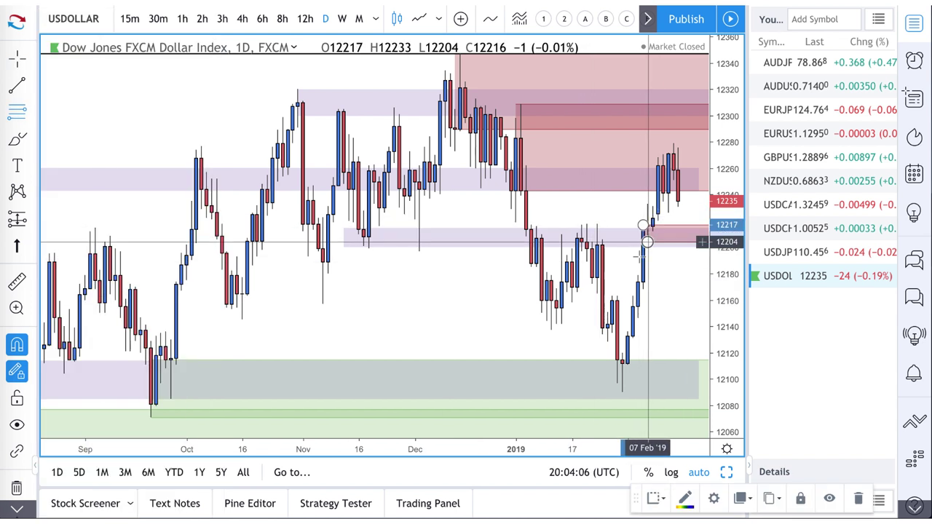
pyautogui.click(651, 498)
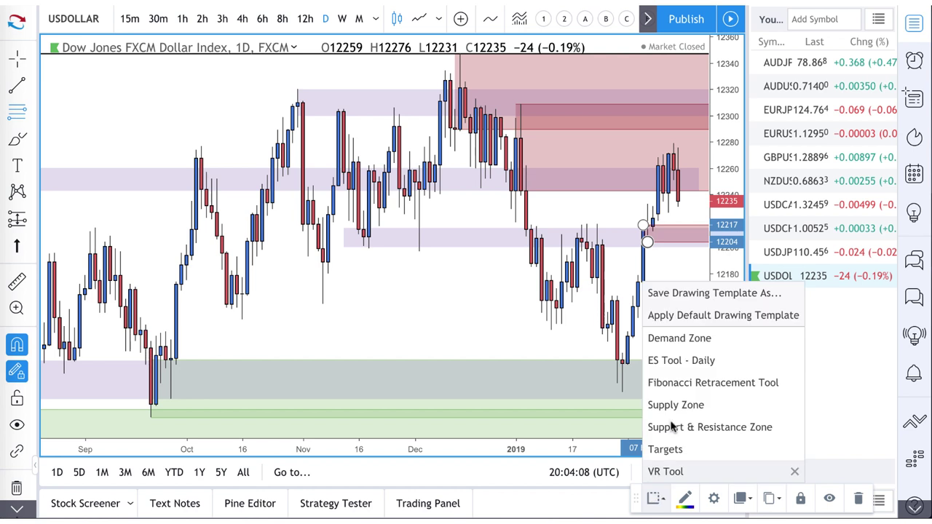
pyautogui.click(679, 339)
# Draw an arrow from the latest candle at 12235 down to about 12205, and a second arrow back up to about 12232.
pyautogui.scroll(1, 480, 231)
pyautogui.scroll(3, 480, 231)
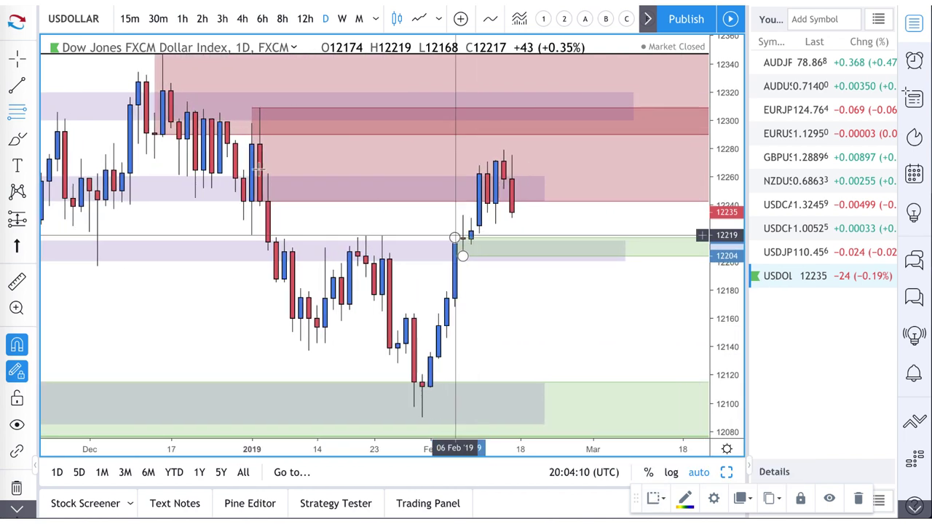
pyautogui.click(29, 85)
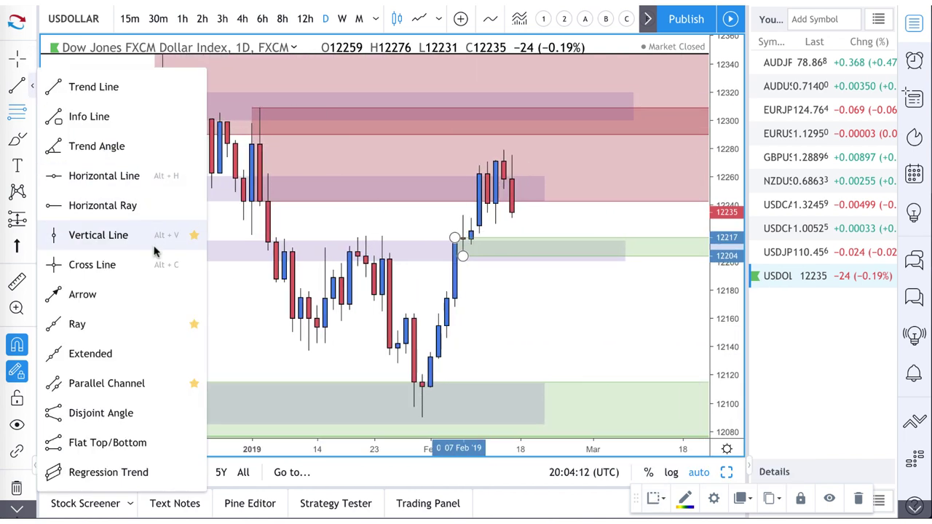
pyautogui.click(129, 293)
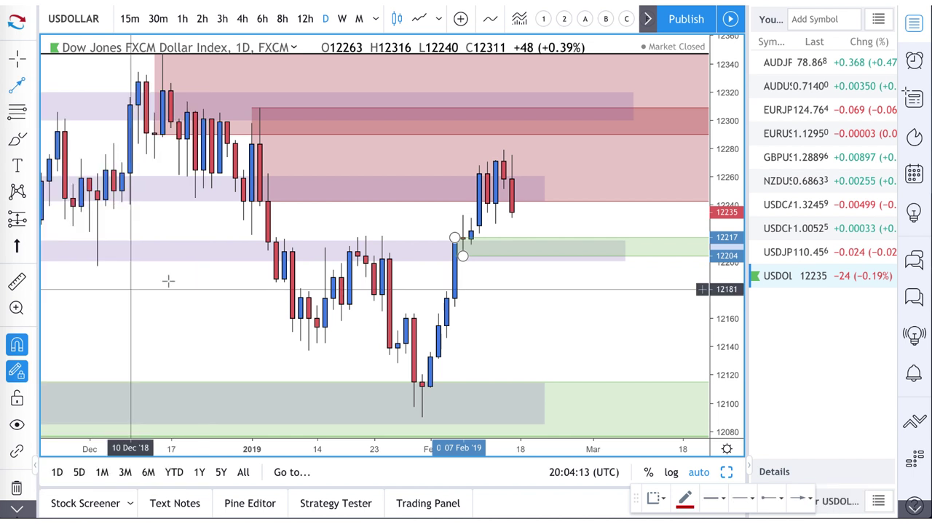
pyautogui.click(513, 212)
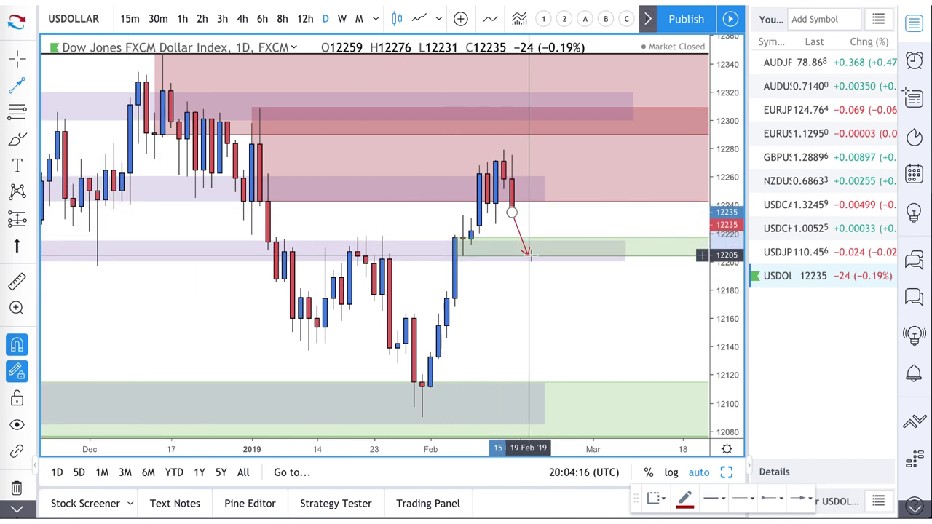
pyautogui.click(528, 255)
pyautogui.doubleClick(560, 217)
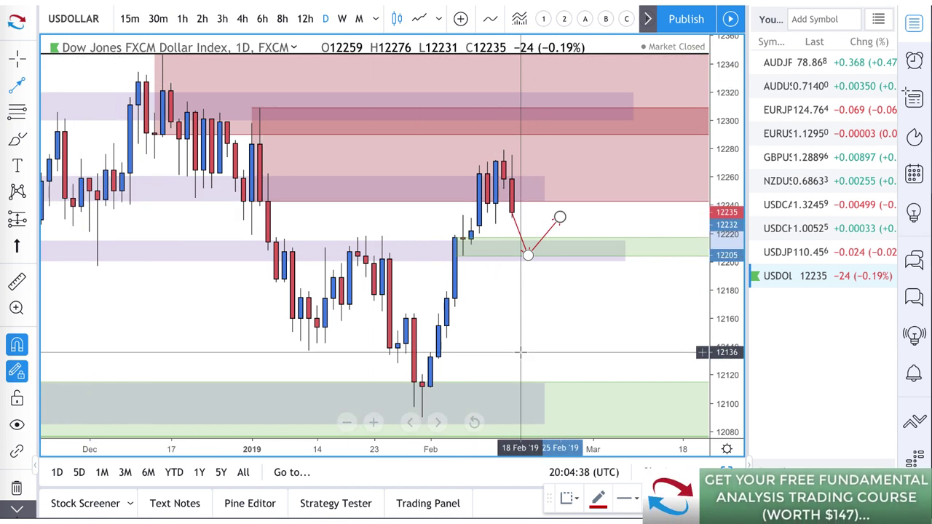
# Draw an arrow from about 12188 down to 12104 in the lower demand zone, and another back up to about 12144.
pyautogui.click(528, 279)
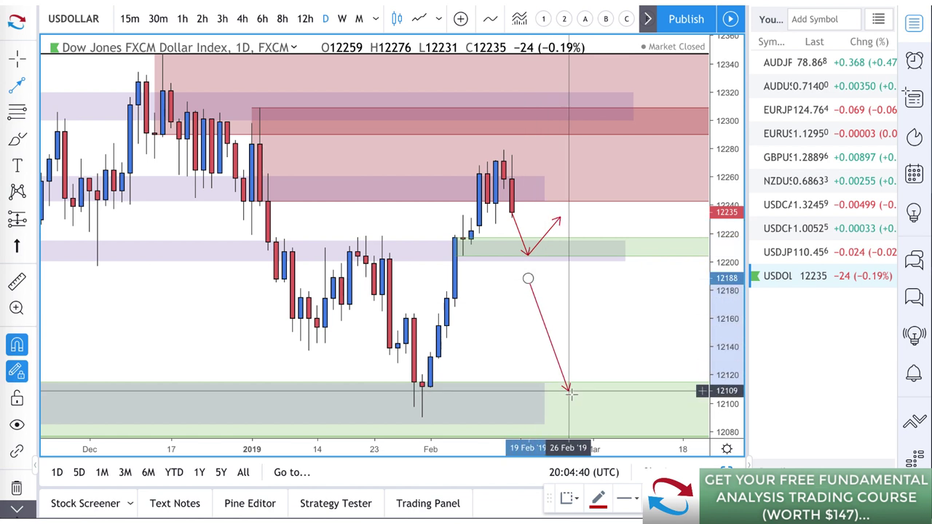
pyautogui.click(568, 397)
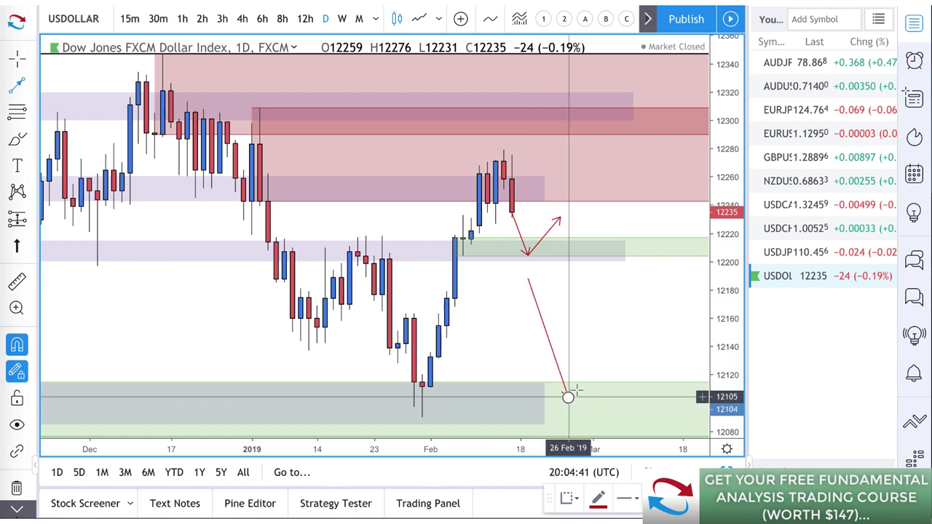
pyautogui.doubleClick(600, 341)
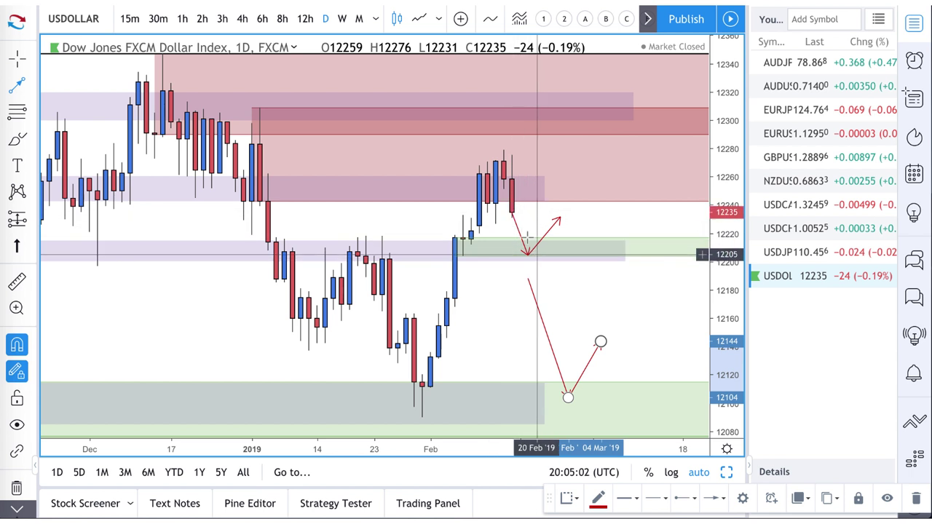
pyautogui.moveTo(544, 316)
pyautogui.mouseDown()
pyautogui.moveTo(555, 366)
pyautogui.moveTo(567, 323)
pyautogui.mouseUp()
pyautogui.press('Escape')
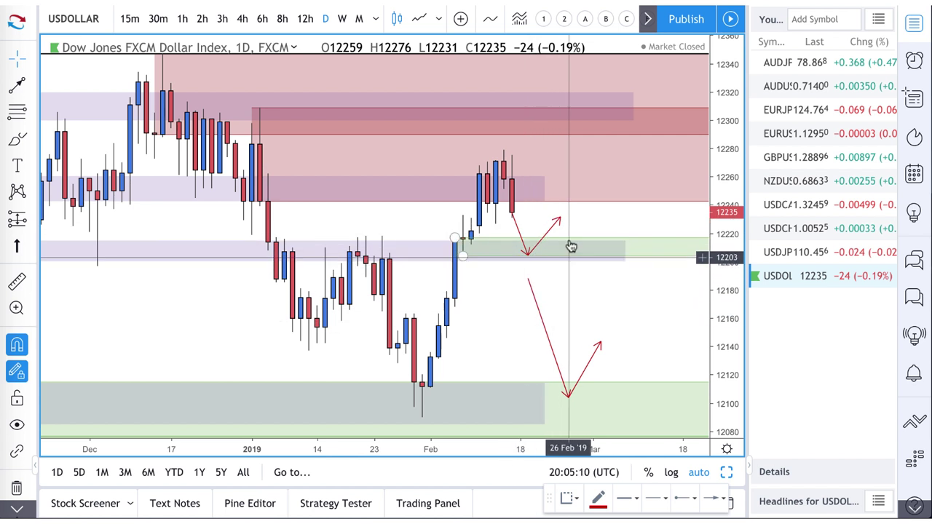
pyautogui.click(545, 248)
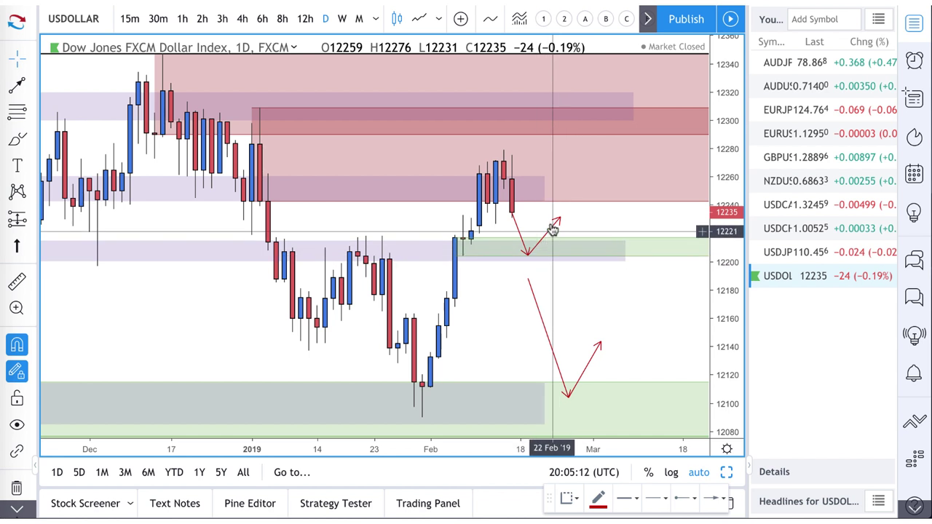
# Draw an arrow from the recent high at 12279 up to about 12312, and another back down to about 12276.
pyautogui.scroll(-3, 553, 233)
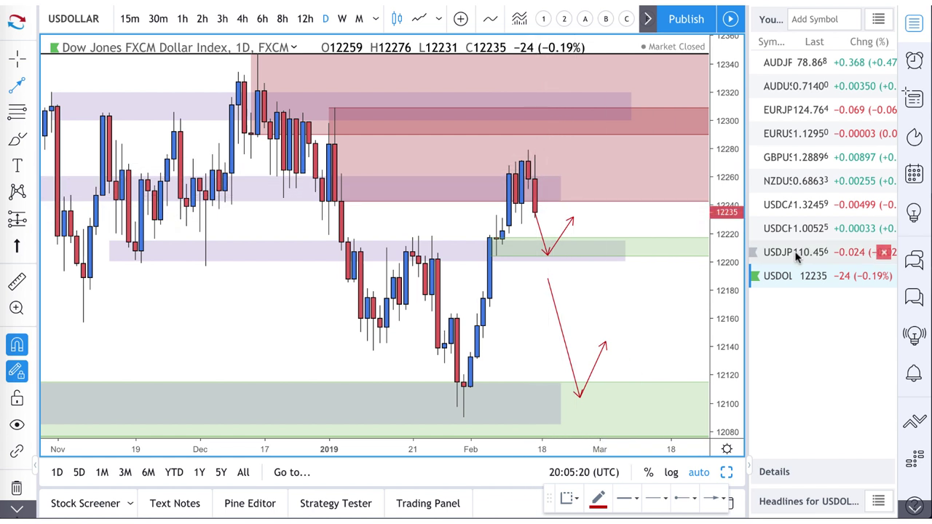
pyautogui.click(530, 148)
pyautogui.scroll(-5, 575, 109)
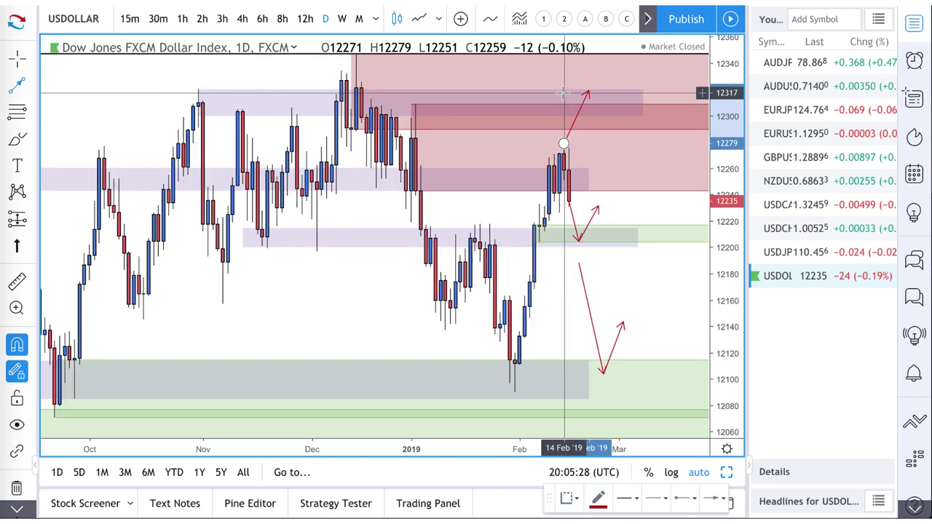
pyautogui.click(584, 100)
pyautogui.click(623, 147)
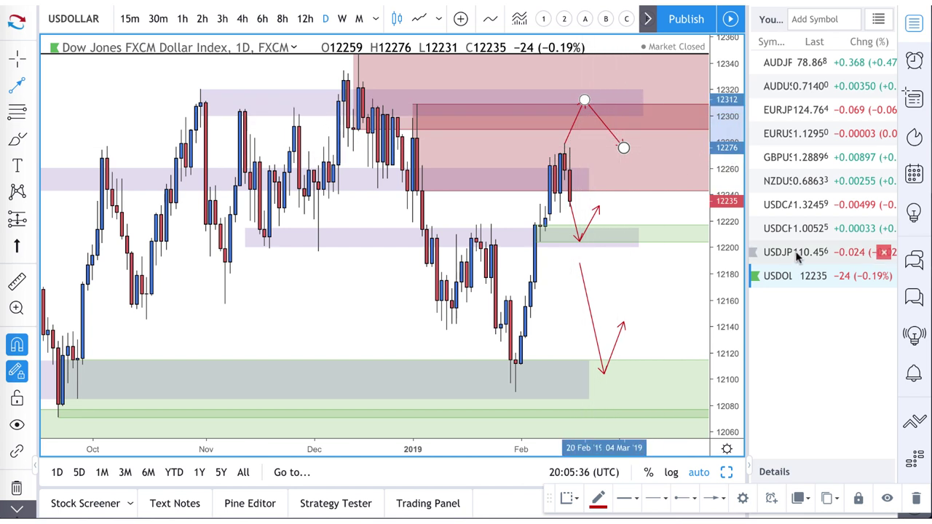
# Switch the chart from the dollar index to the USDJPY pair.
pyautogui.hscroll(-5, 437, 291)
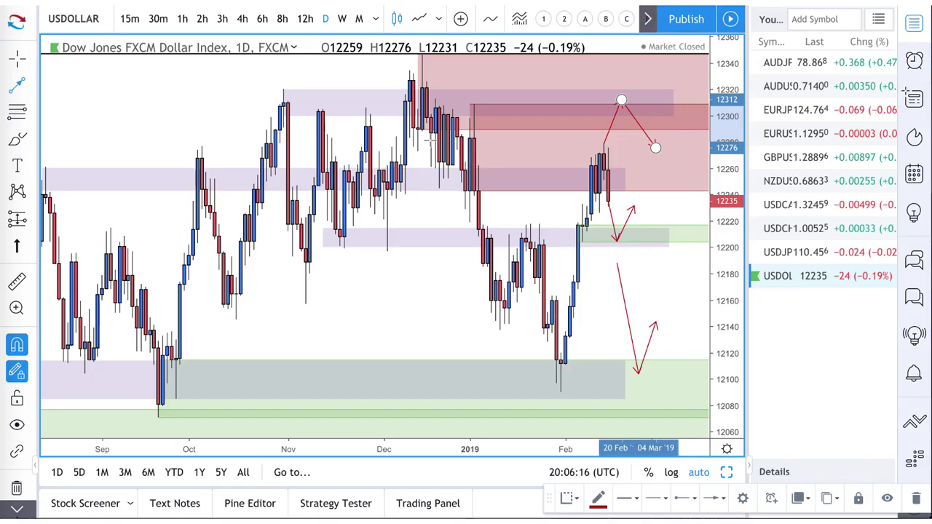
pyautogui.click(790, 252)
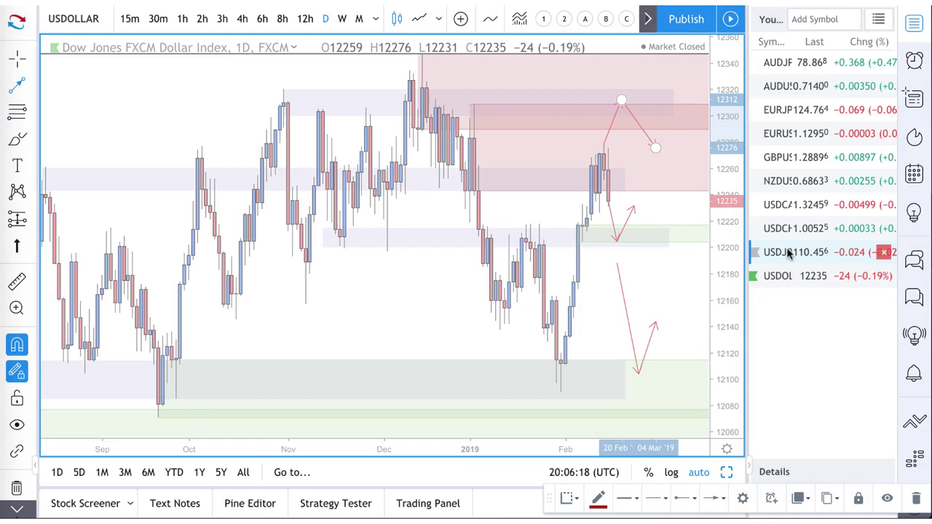
pyautogui.scroll(5, 539, 262)
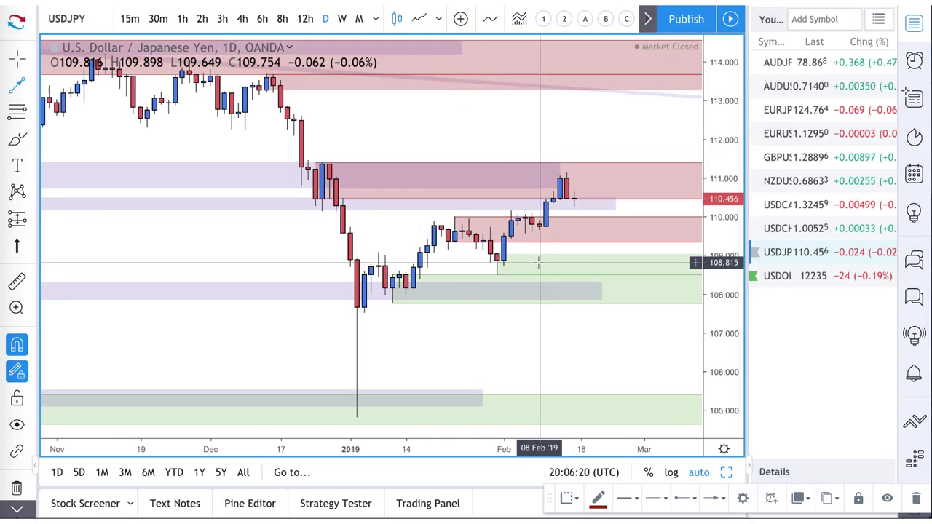
# Replace the supply zone between 109.351 and 109.999 with a demand zone drawn from 109.816 to 109.560 using the Fib Retracement tool.
pyautogui.click(576, 248)
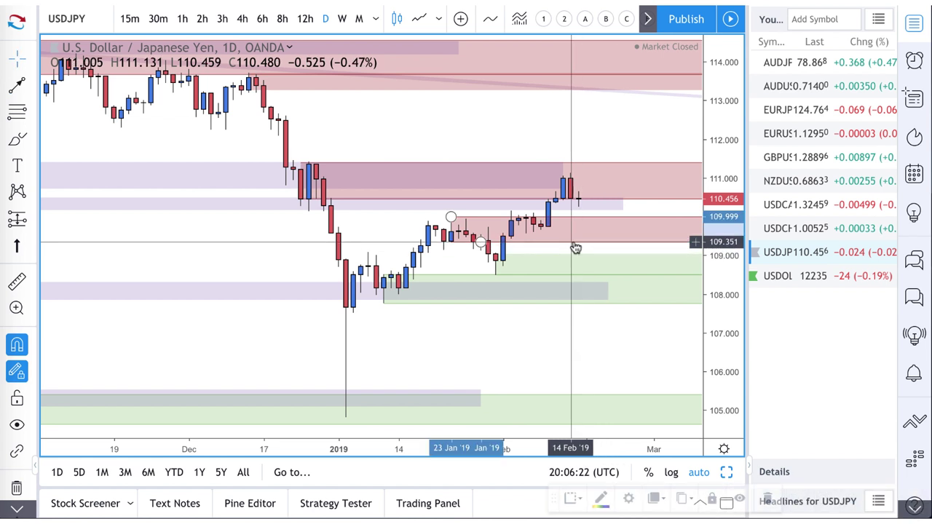
pyautogui.press('Delete')
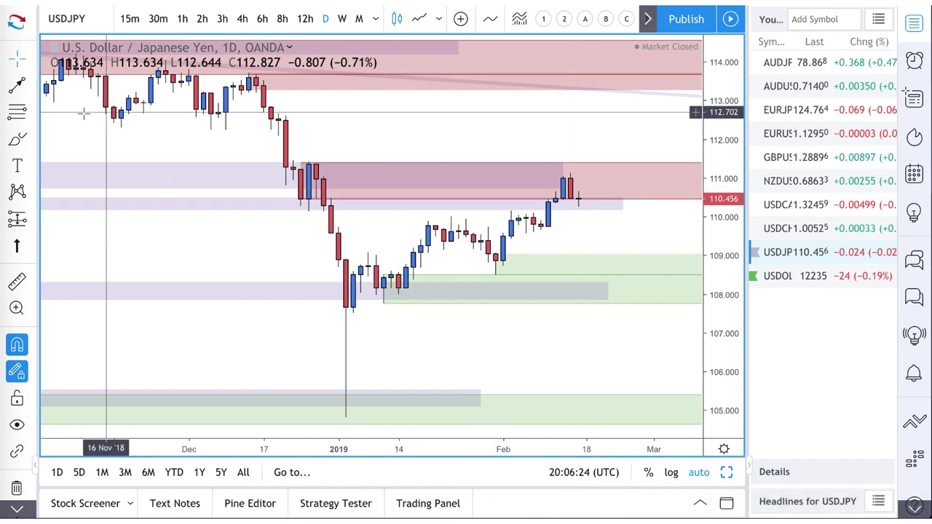
pyautogui.click(541, 224)
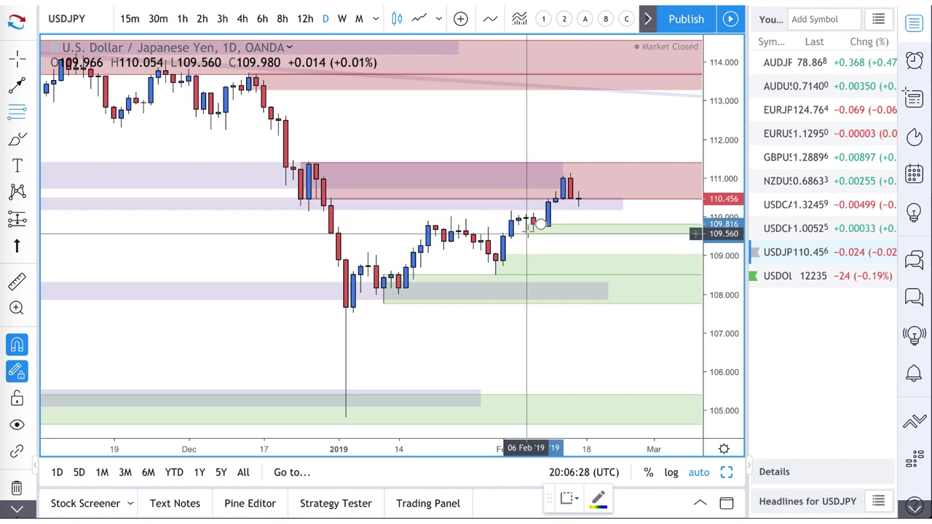
pyautogui.click(525, 233)
# Draw arrows with the Arrow tool from about 109.681 up to 110.715 and from about 108.723 up to 109.512, starting in the two demand zones.
pyautogui.scroll(1, 430, 210)
pyautogui.scroll(1, 495, 211)
pyautogui.moveTo(490, 211); pyautogui.dragTo(456, 211)
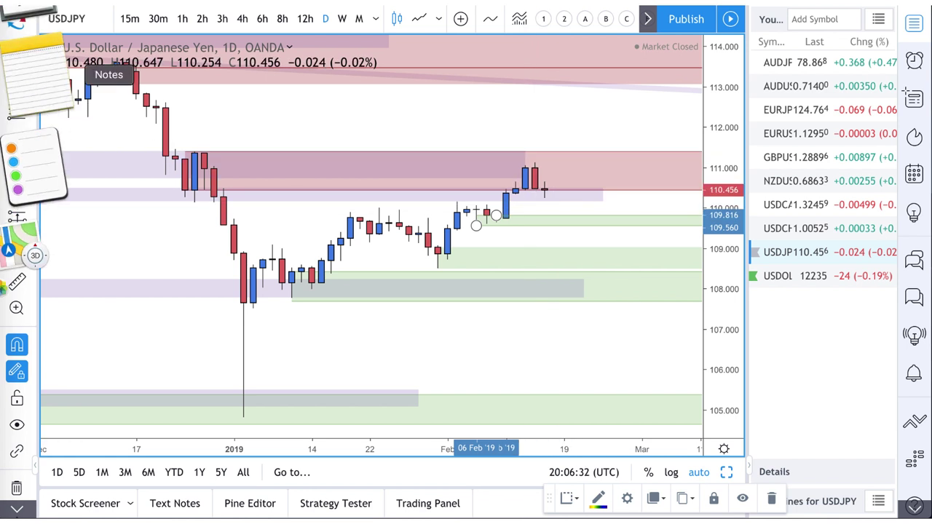
pyautogui.click(21, 86)
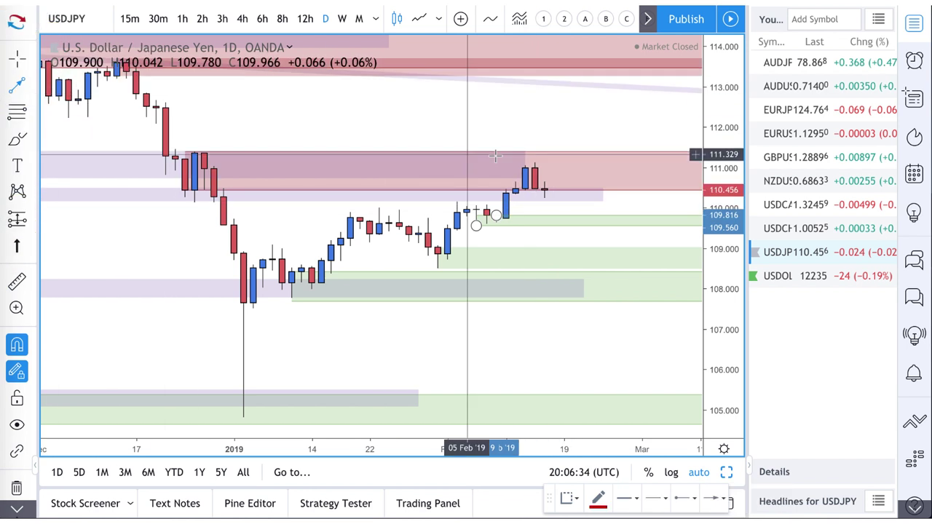
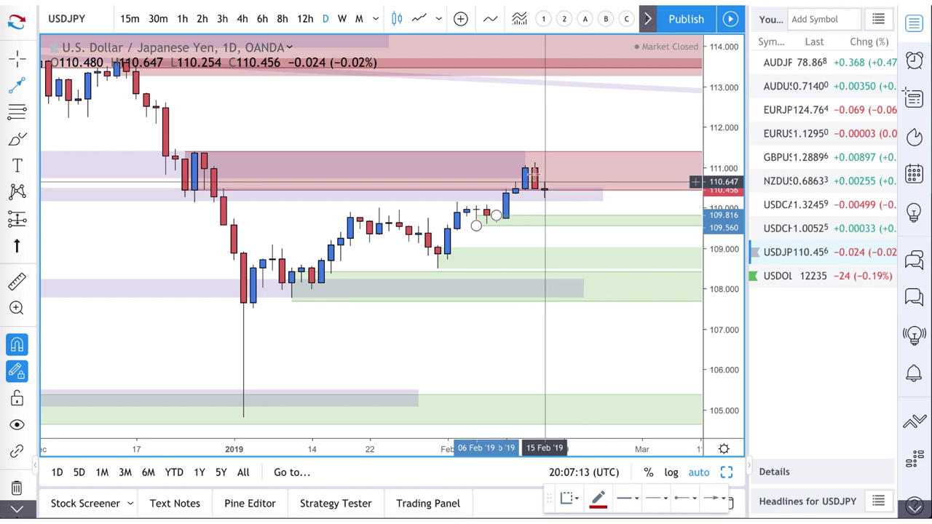
pyautogui.scroll(-1, 558, 179)
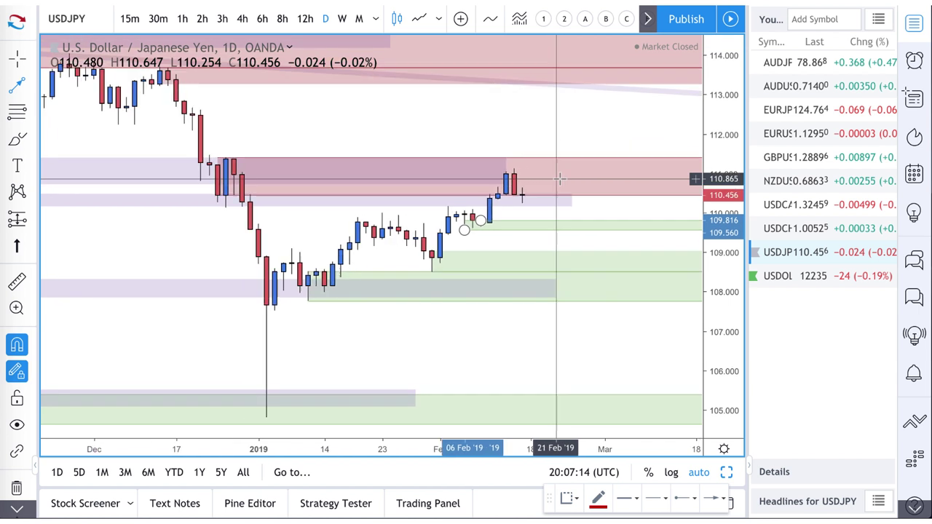
pyautogui.click(533, 226)
pyautogui.click(570, 187)
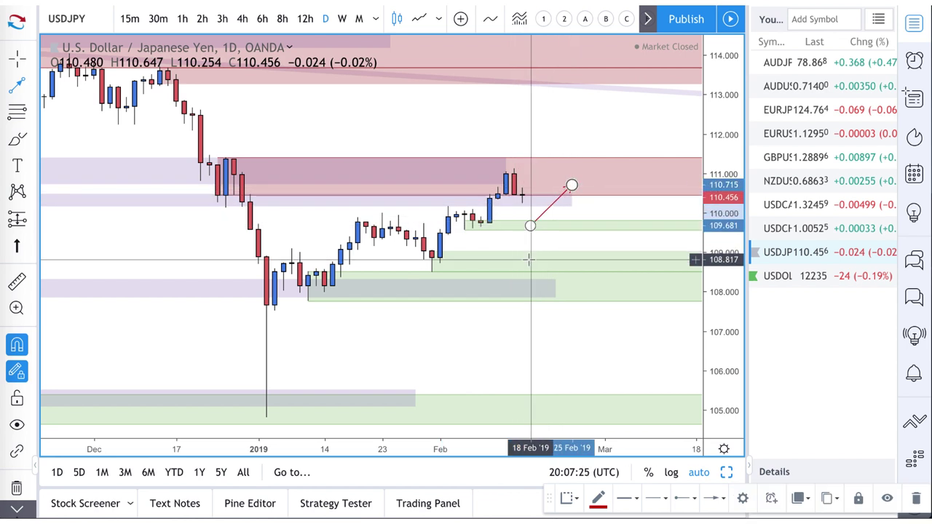
pyautogui.click(539, 263)
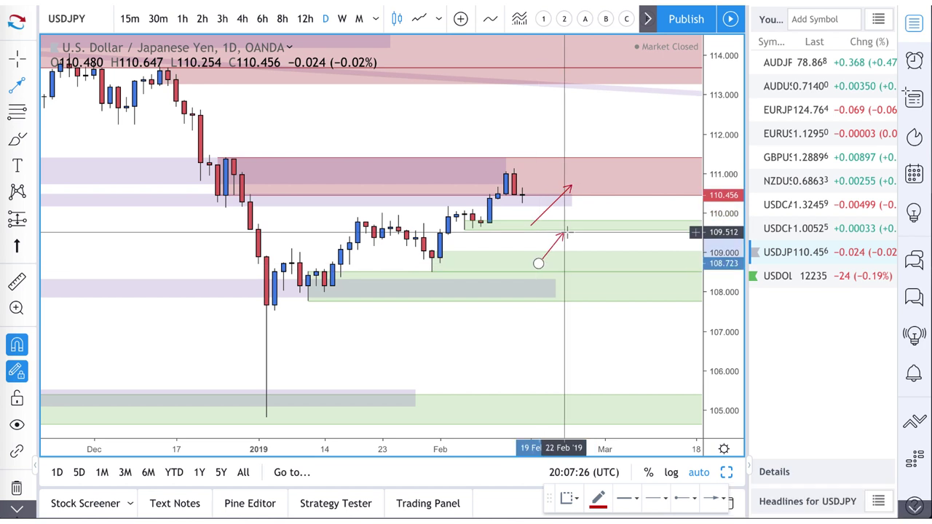
pyautogui.click(565, 234)
# Draw a thin rectangle across the upper demand zone from about 109.830 to 109.696, spanning 06 Dec '18 to 28 Feb '19.
pyautogui.scroll(-1, 559, 281)
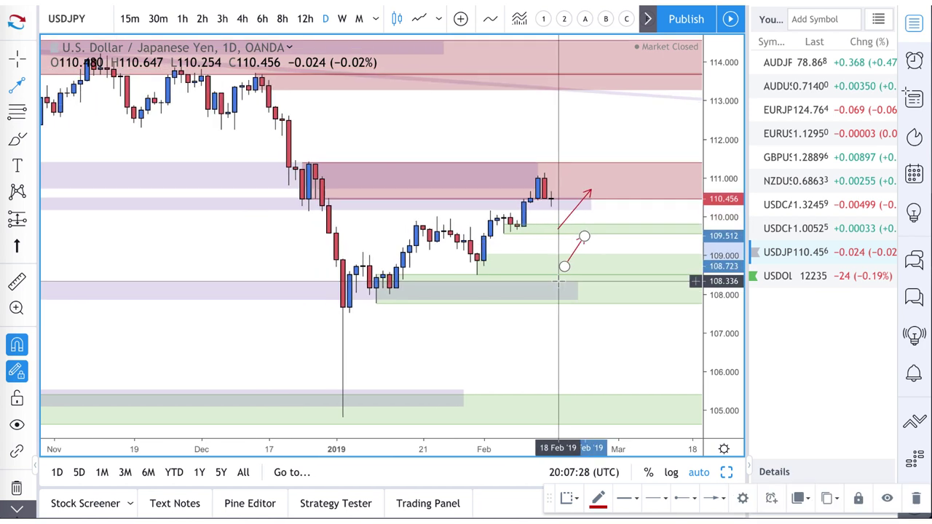
pyautogui.scroll(-3, 559, 282)
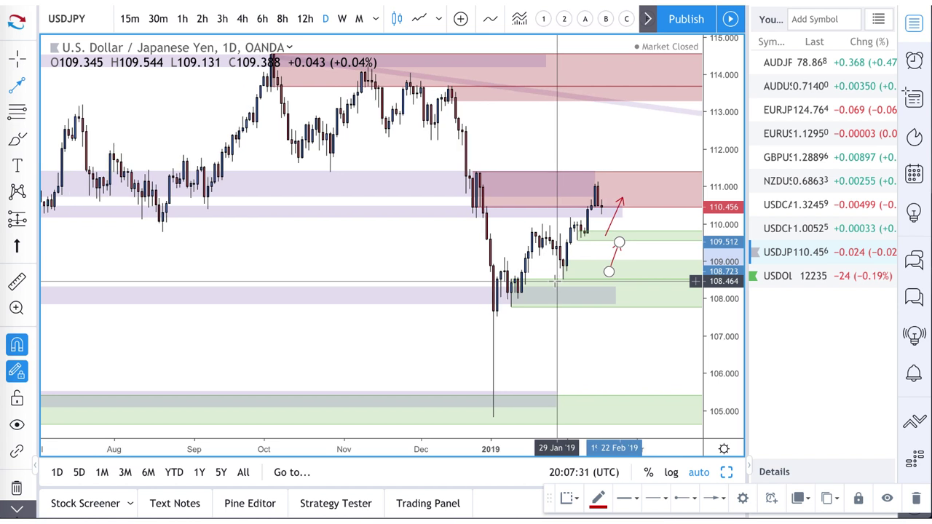
pyautogui.click(32, 142)
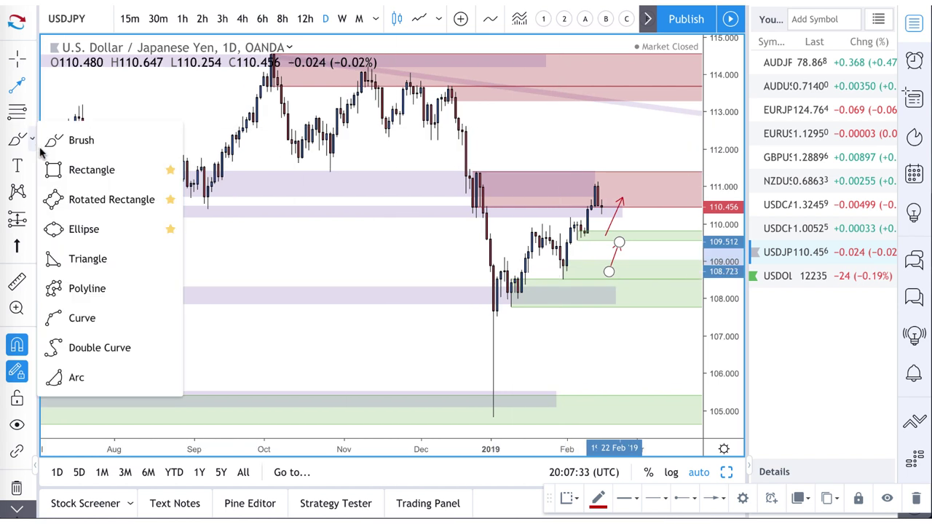
pyautogui.click(99, 174)
pyautogui.scroll(5, 386, 233)
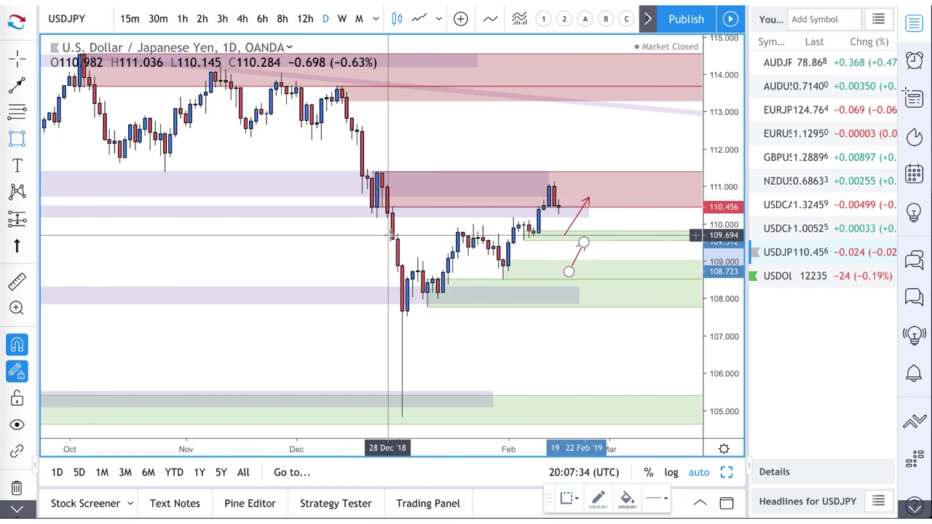
pyautogui.click(230, 223)
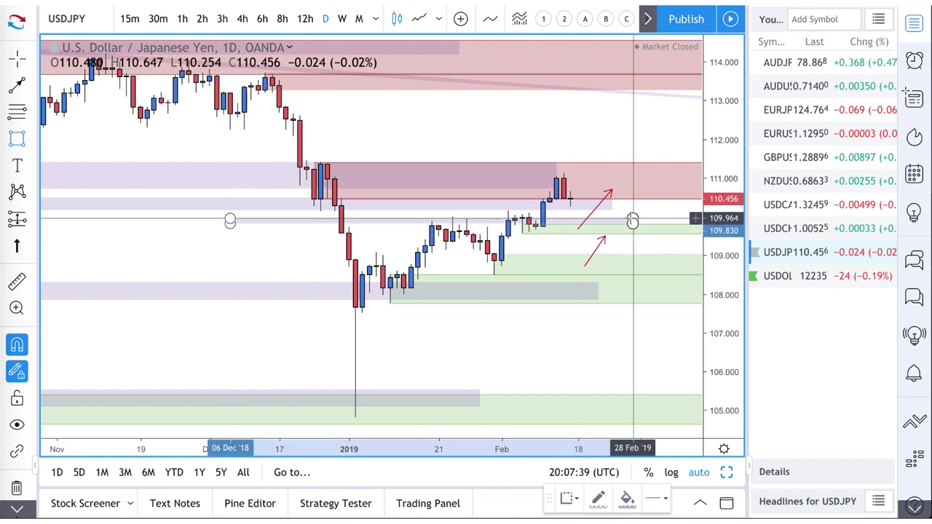
pyautogui.click(632, 228)
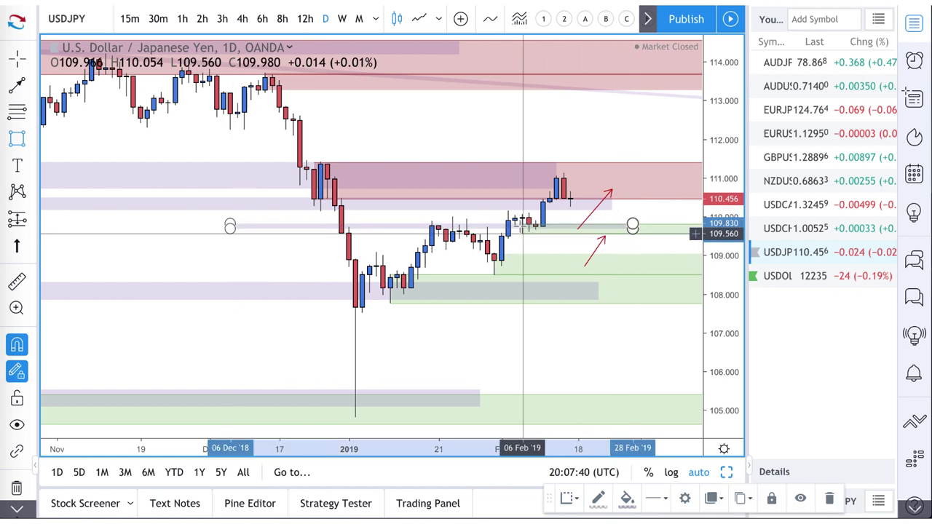
# Switch the USDJPY chart to the 3-hour timeframe and examine price action around the thin rectangle in the upper demand zone.
pyautogui.click(222, 18)
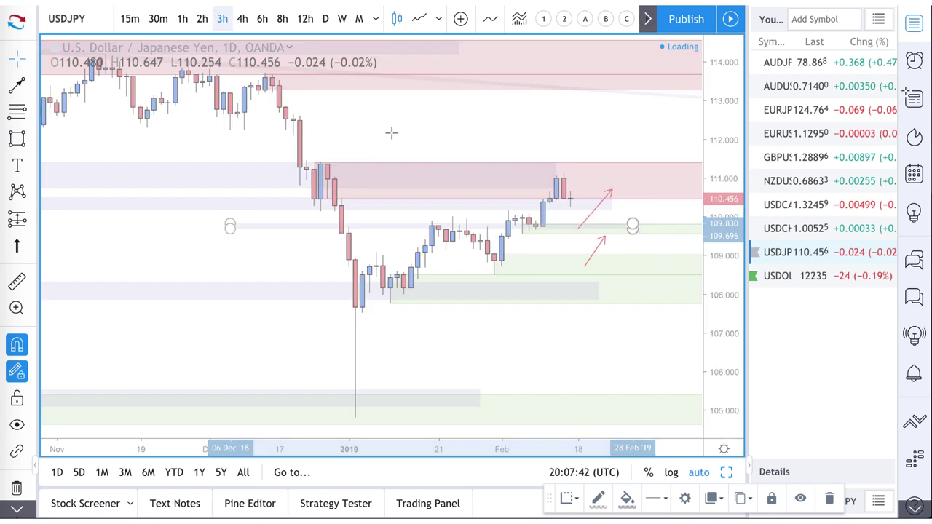
pyautogui.scroll(-5, 392, 134)
pyautogui.scroll(-2, 391, 138)
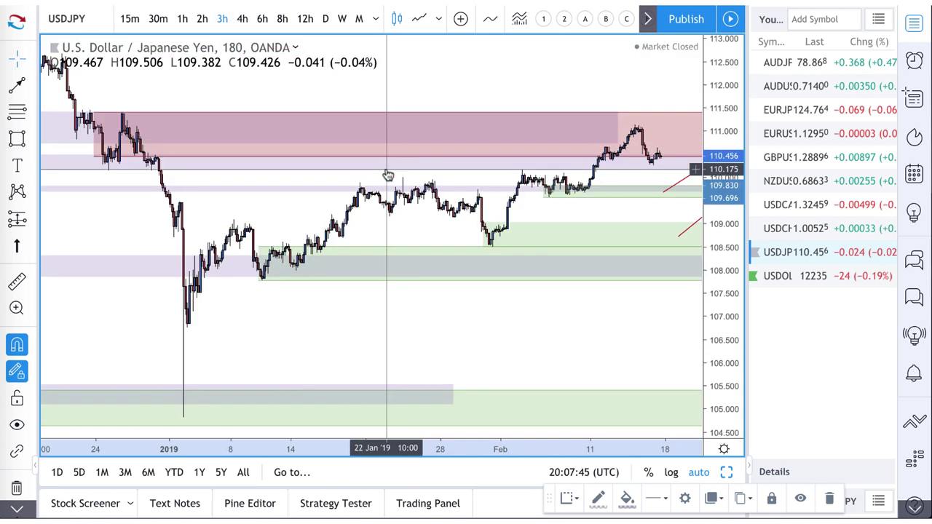
pyautogui.scroll(3, 380, 211)
pyautogui.scroll(2, 380, 211)
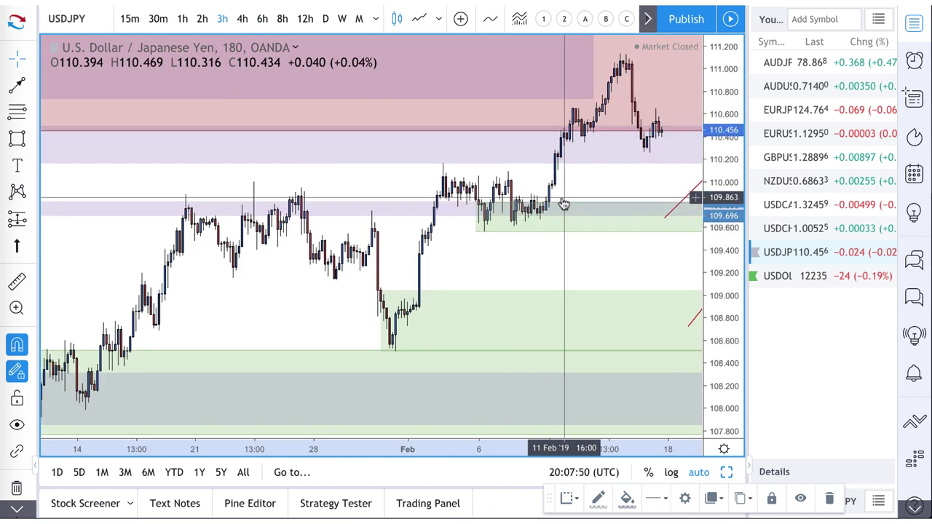
pyautogui.scroll(-2, 589, 211)
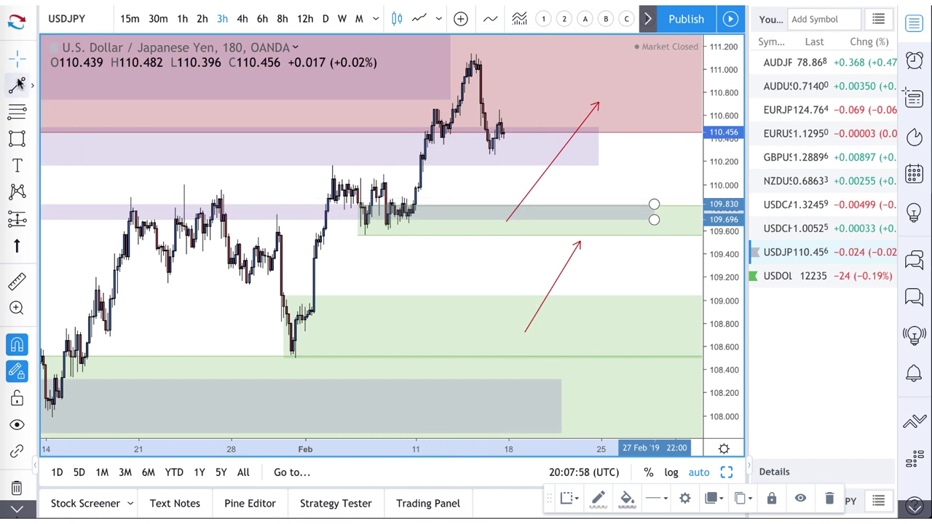
# Draw an arrow from the latest candle at about 110.396 straight down to 109.671 in the upper demand zone.
pyautogui.hotkey('alt', 't')
pyautogui.click(503, 138)
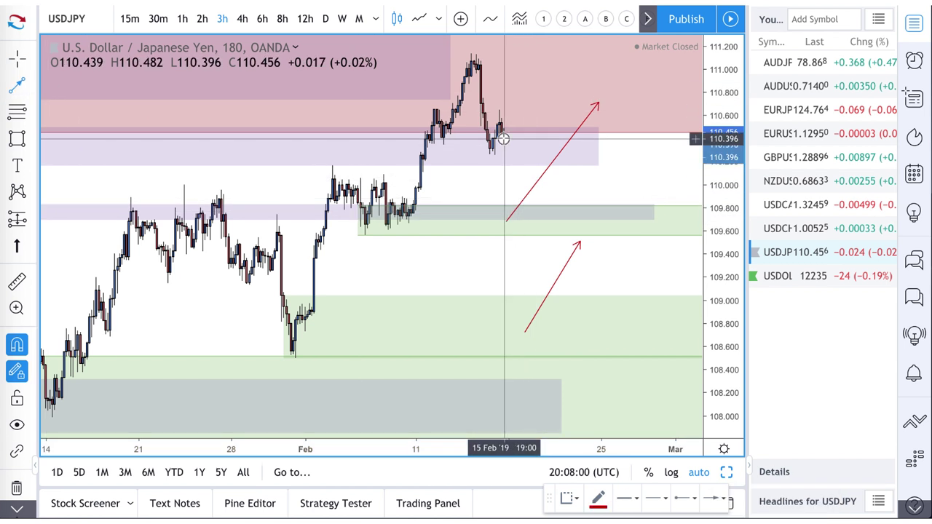
pyautogui.click(503, 222)
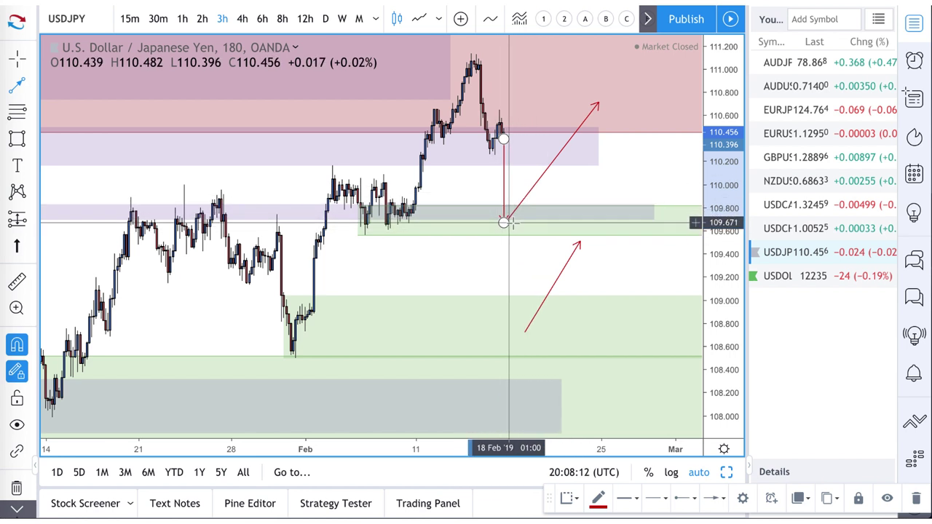
pyautogui.scroll(-2, 537, 197)
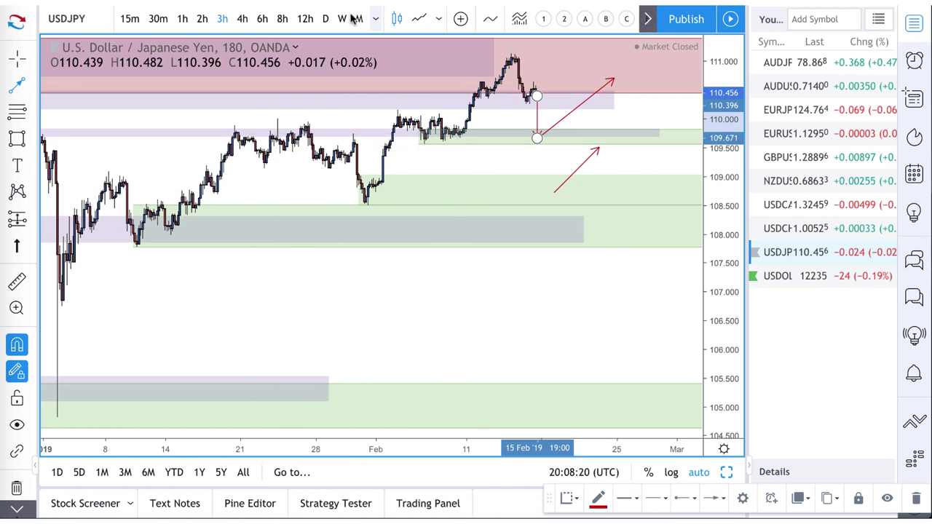
# Return to the daily timeframe and draw an arrow from about 111.553 up to 113.468, and another back down to about 112.185.
pyautogui.click(324, 18)
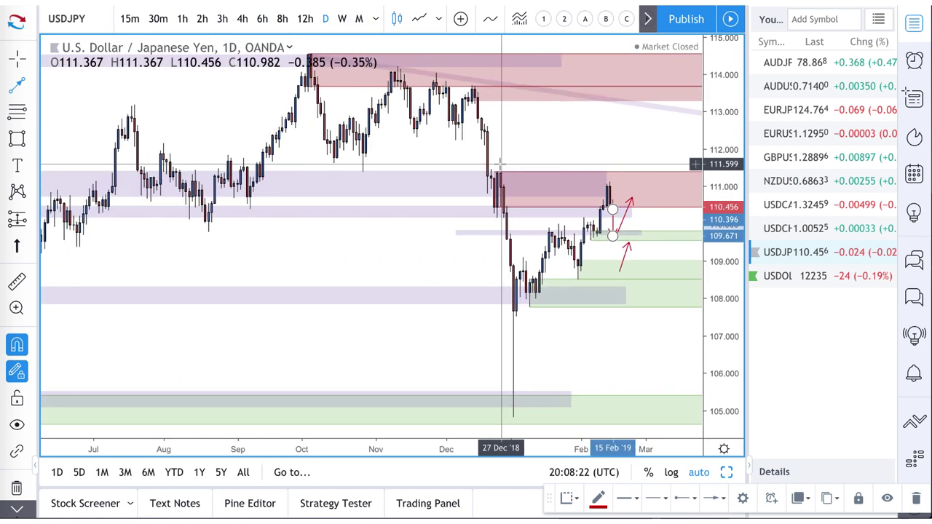
pyautogui.scroll(2, 500, 164)
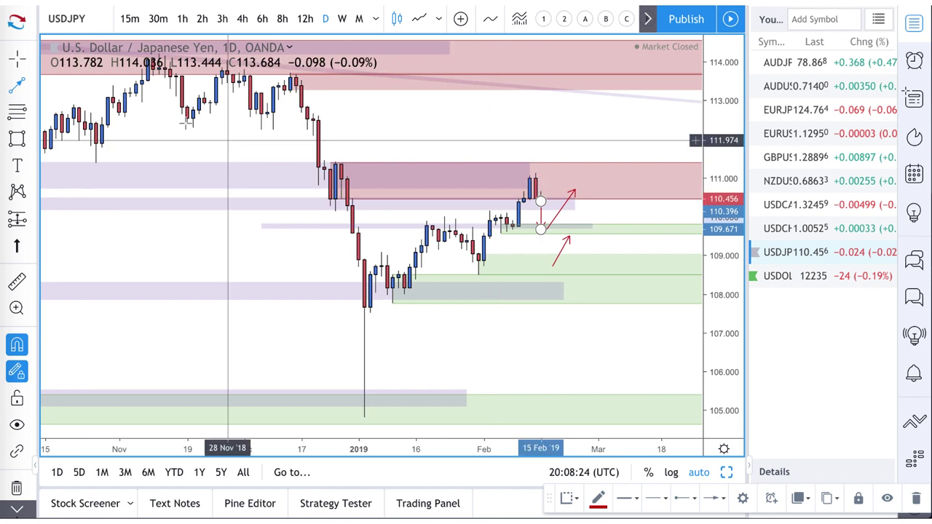
pyautogui.click(21, 86)
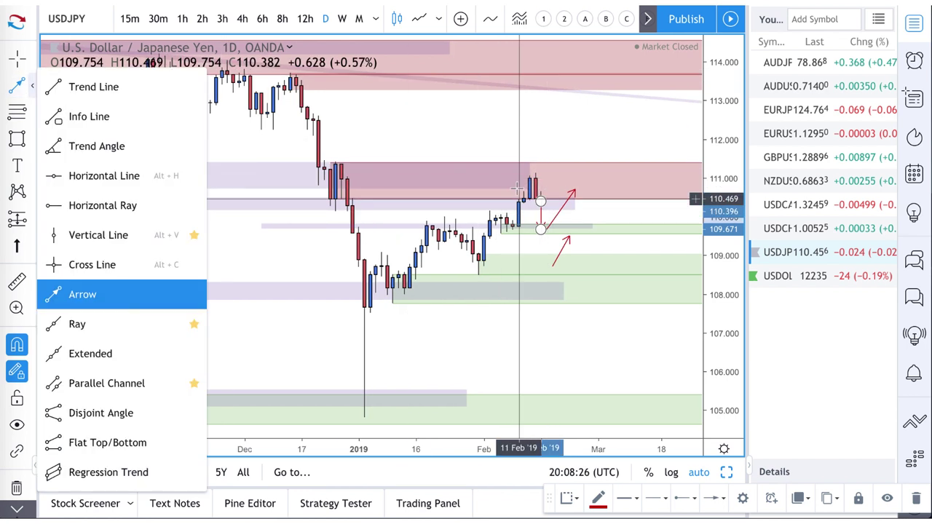
pyautogui.click(552, 157)
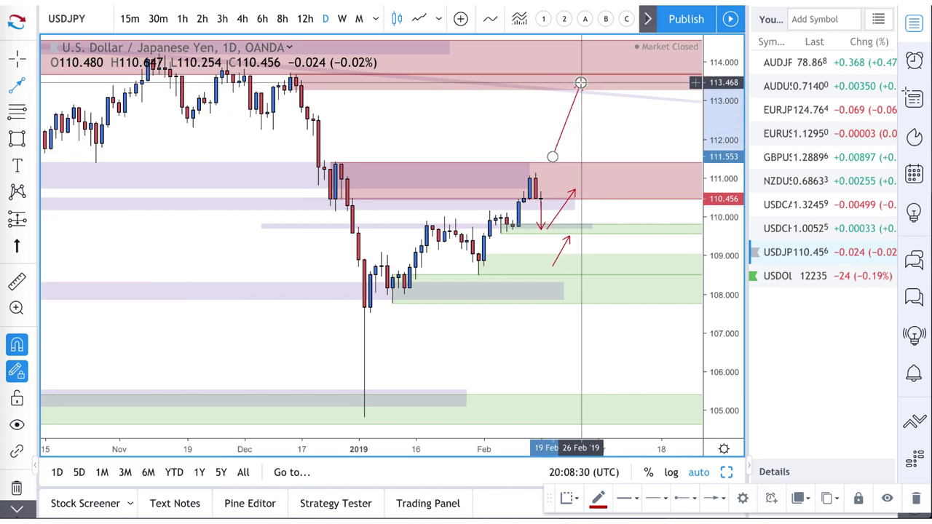
pyautogui.click(580, 82)
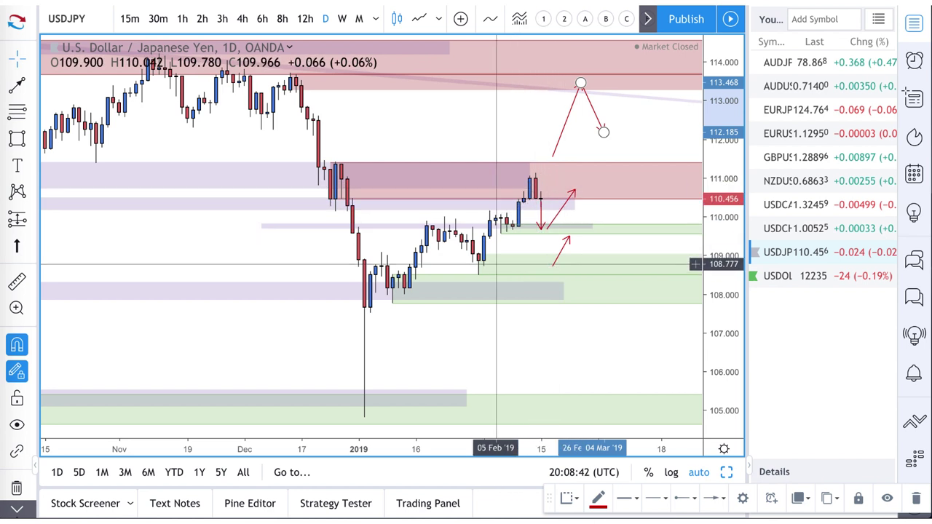
# Draw a thin rectangle across the middle demand zone from about 108.834 to 108.643, spanning 05 Dec '18 to 13 Mar '19.
pyautogui.click(17, 140)
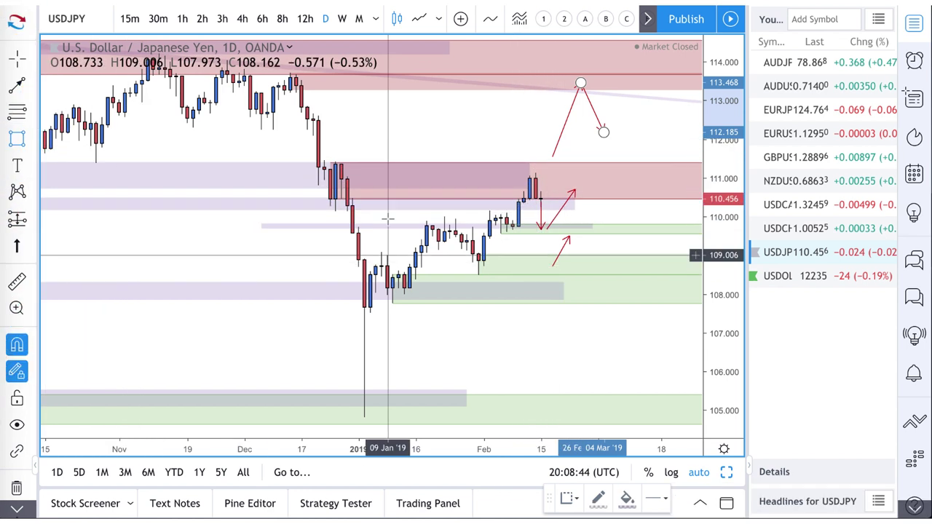
pyautogui.click(256, 262)
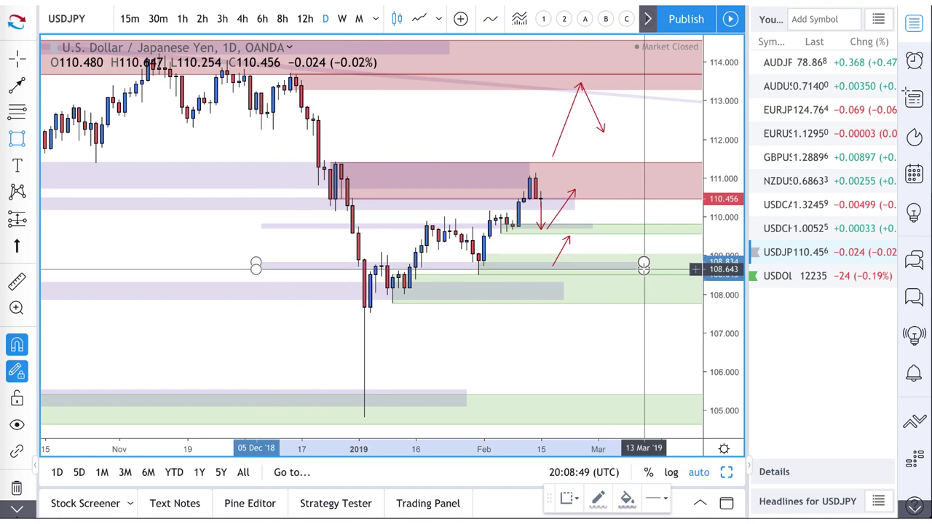
pyautogui.click(644, 267)
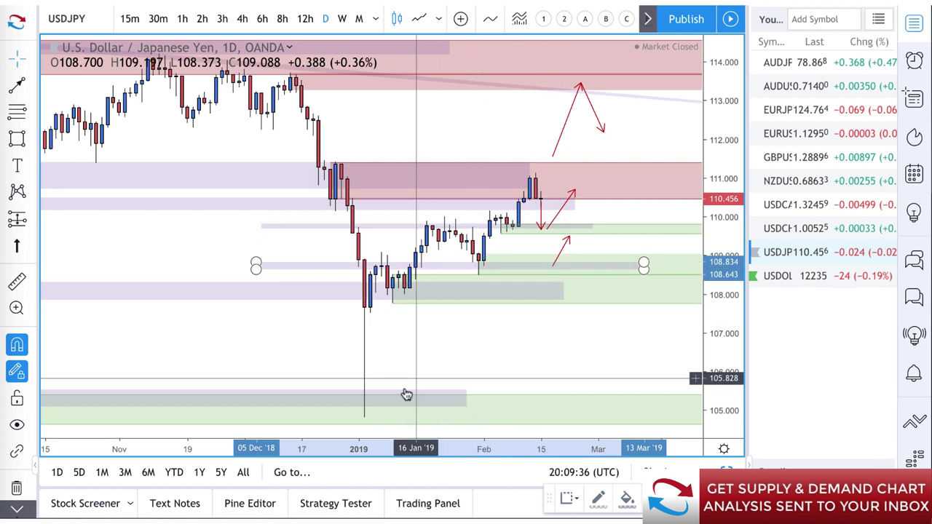
# Play the published USDCHF supply and demand zone analysis to review how price has moved since it was posted.
pyautogui.scroll(3, 437, 359)
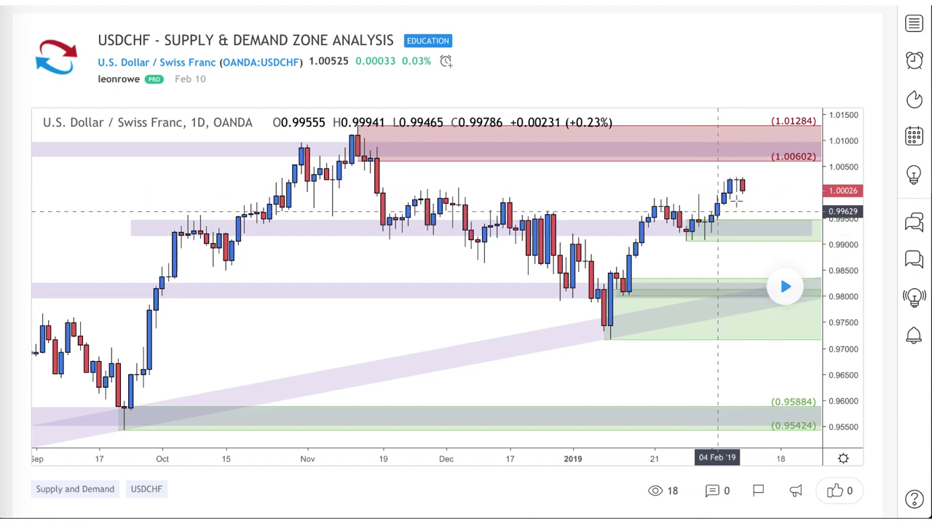
pyautogui.click(783, 286)
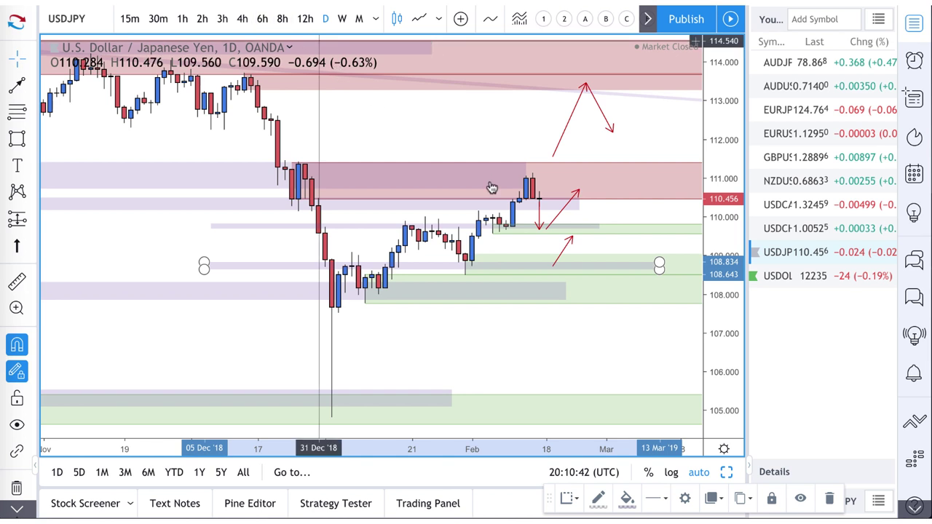
# Switch the chart to USDCHF and select the most recent demand zone just below the current price.
pyautogui.click(796, 230)
pyautogui.scroll(-2, 567, 248)
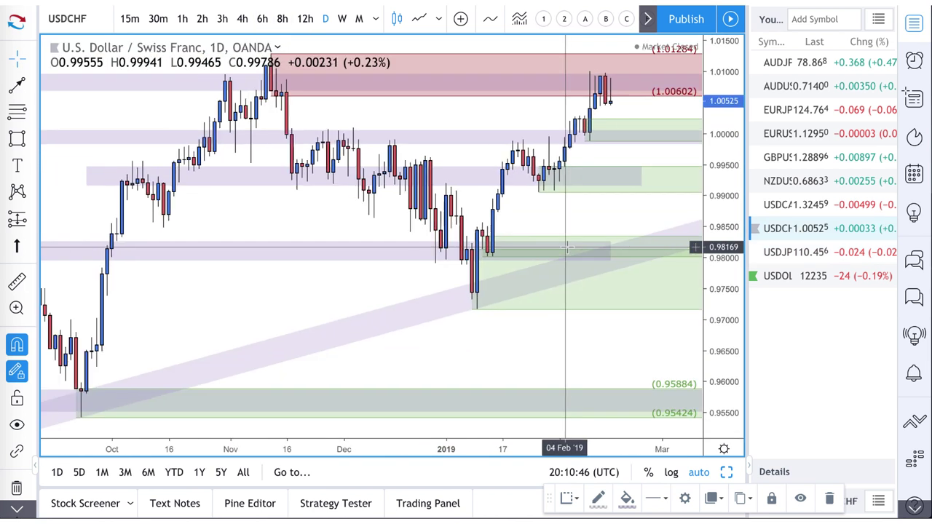
pyautogui.scroll(2, 575, 233)
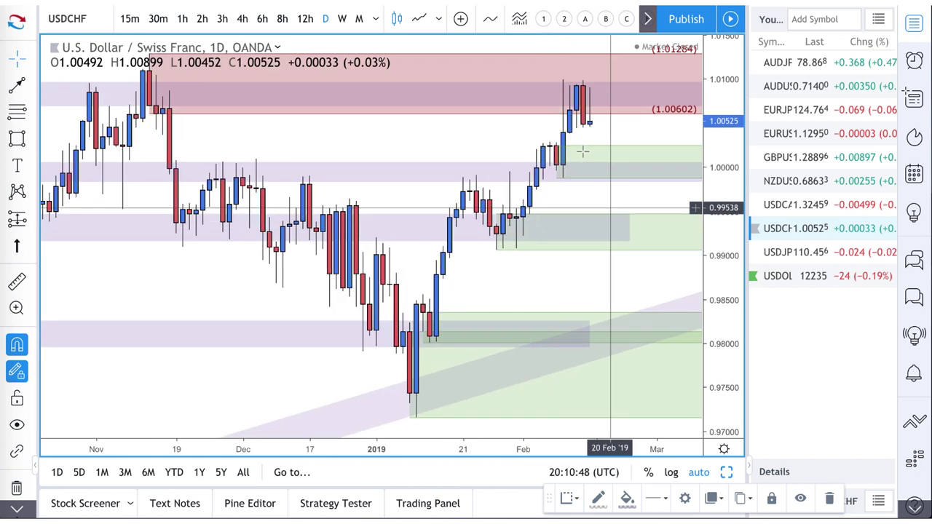
pyautogui.rightClick(582, 151)
pyautogui.click(582, 152)
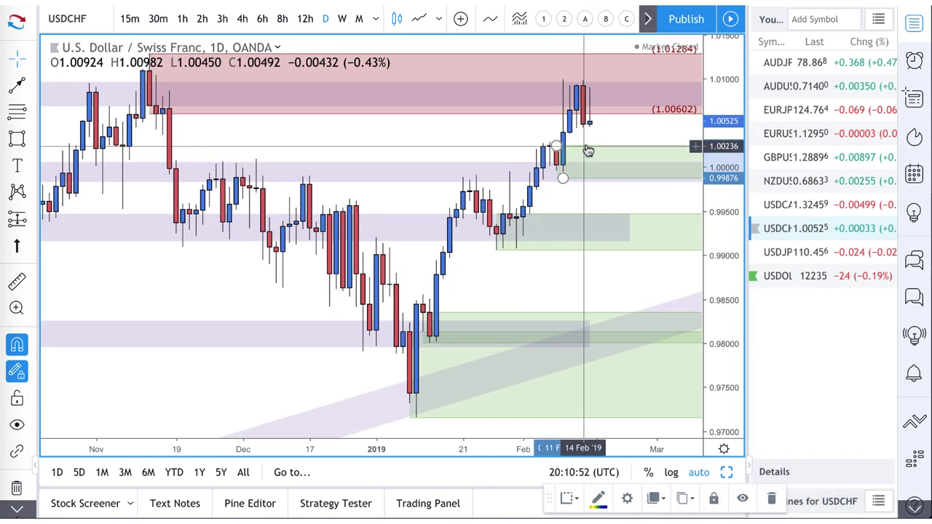
# Trace the recent rally with arrows from 0.99080 up to about 1.00288, down to 0.99876, and up to about 1.00934.
pyautogui.click(21, 86)
pyautogui.click(517, 248)
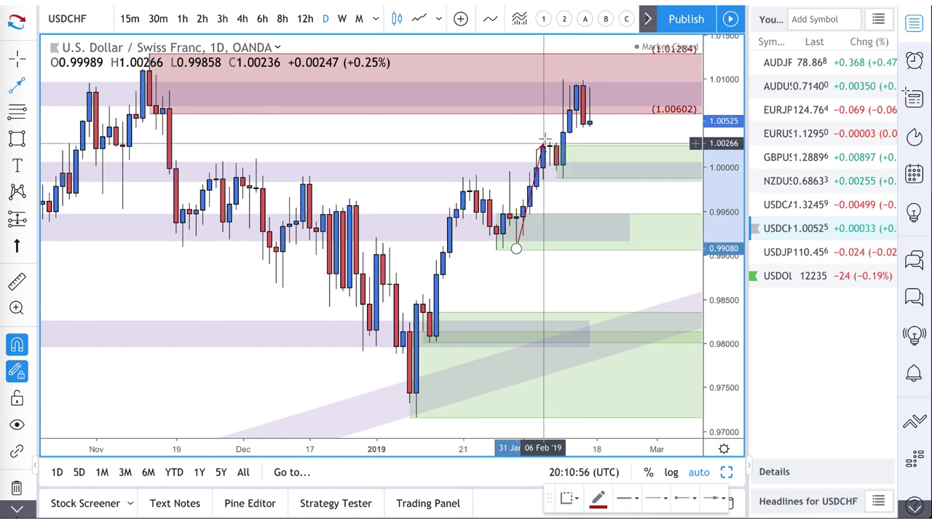
pyautogui.click(562, 178)
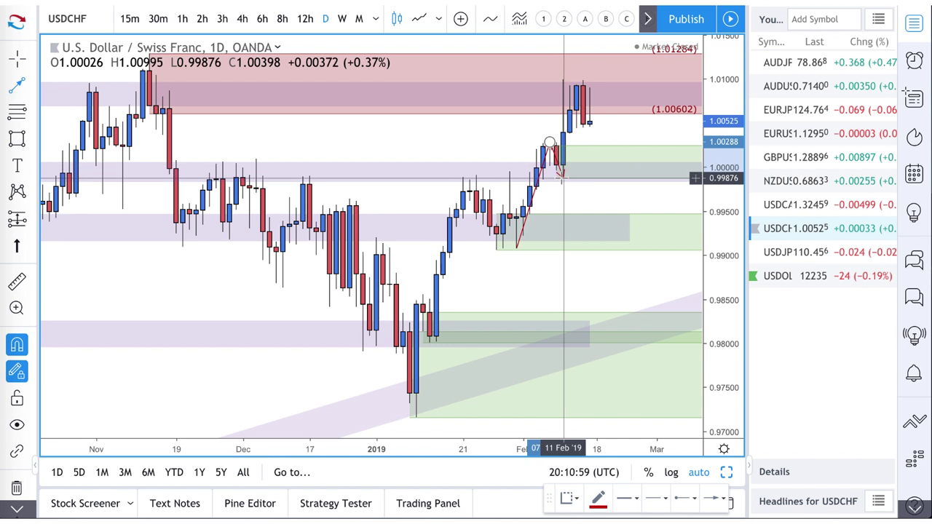
pyautogui.click(576, 85)
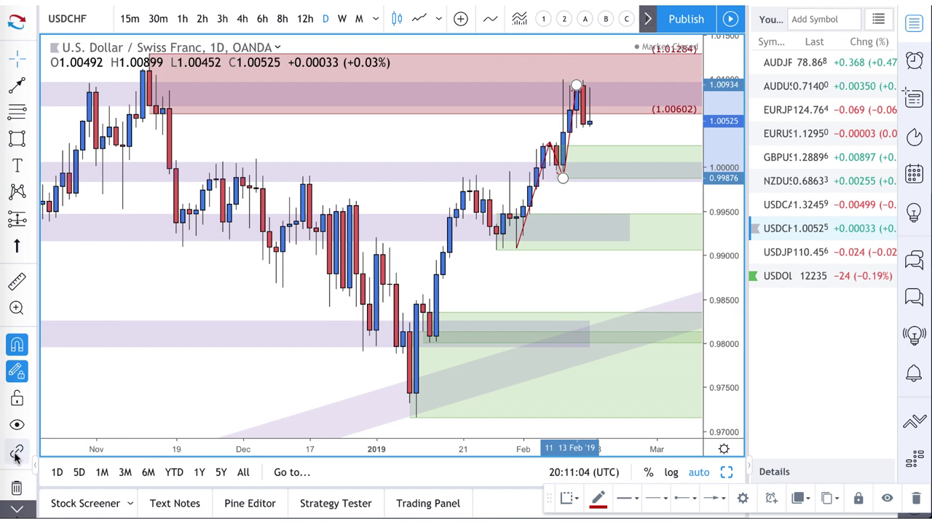
# Delete the three arrows tracing the recent USDCHF rally from the list of chart objects.
pyautogui.scroll(-1, 16, 456)
pyautogui.click(17, 489)
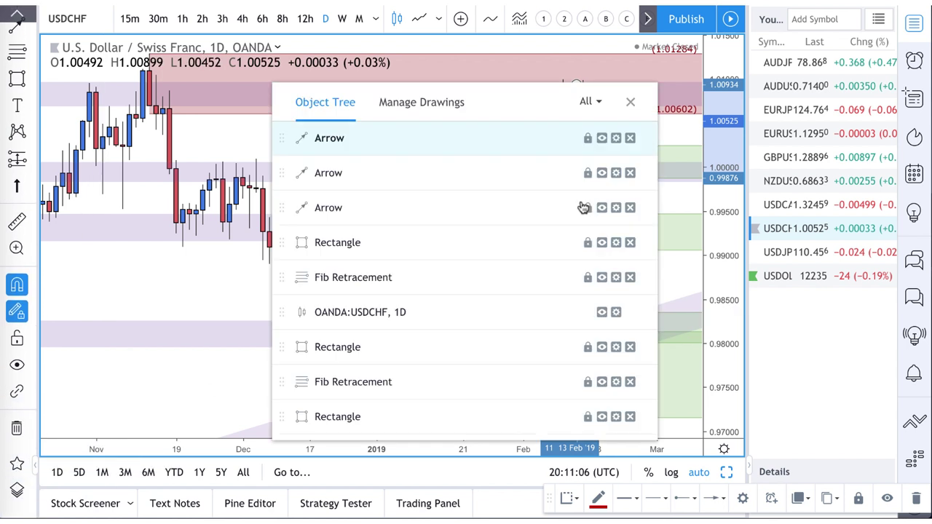
pyautogui.click(630, 139)
pyautogui.click(630, 138)
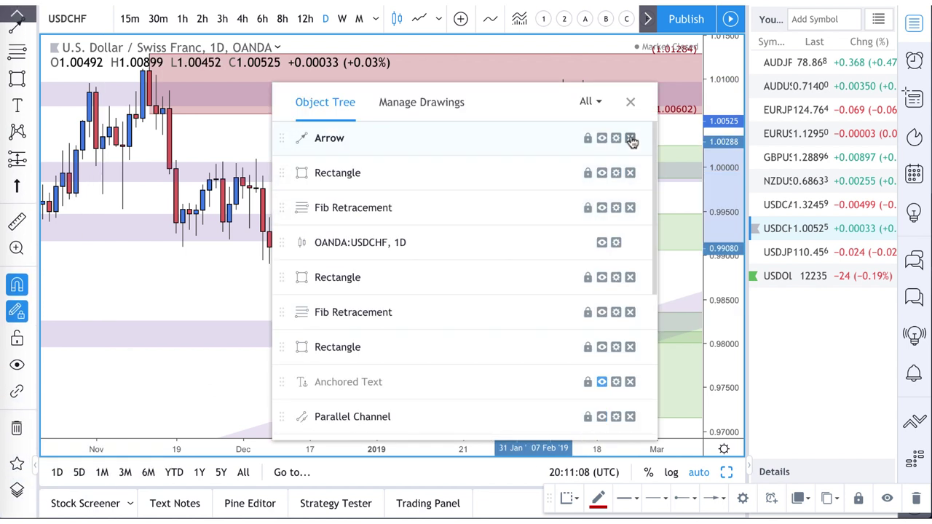
pyautogui.click(630, 138)
pyautogui.click(242, 280)
# Draw a projected path with arrows from 1.00452 down to about 0.99919 in the nearest demand zone, then up to about 1.00458.
pyautogui.hscroll(5, 497, 245)
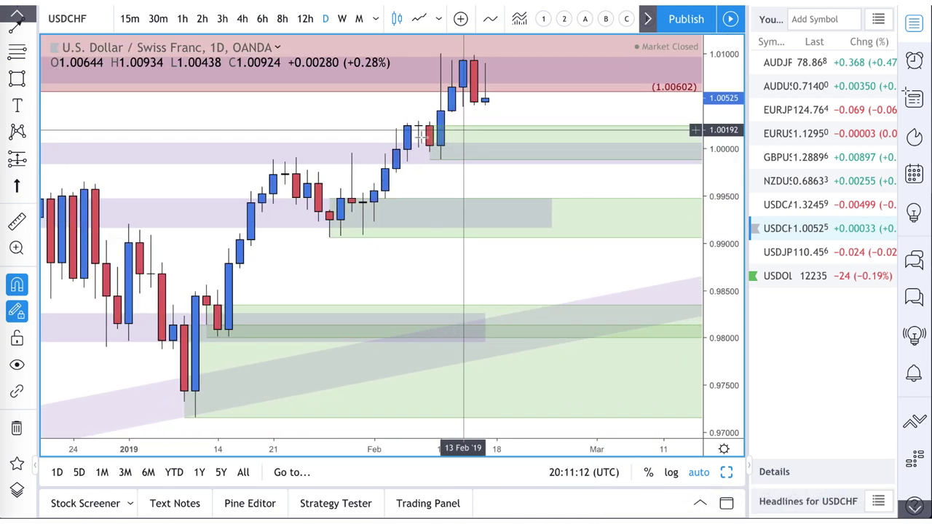
pyautogui.click(18, 26)
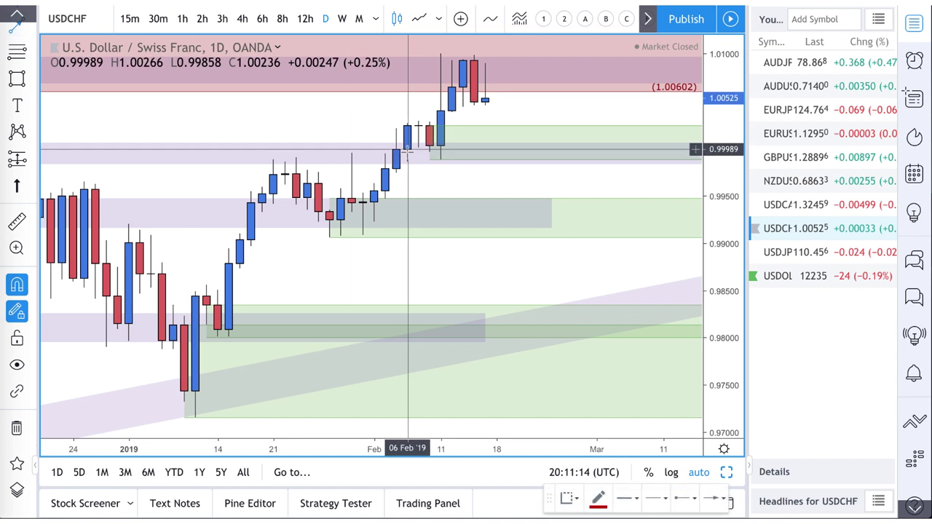
pyautogui.click(484, 106)
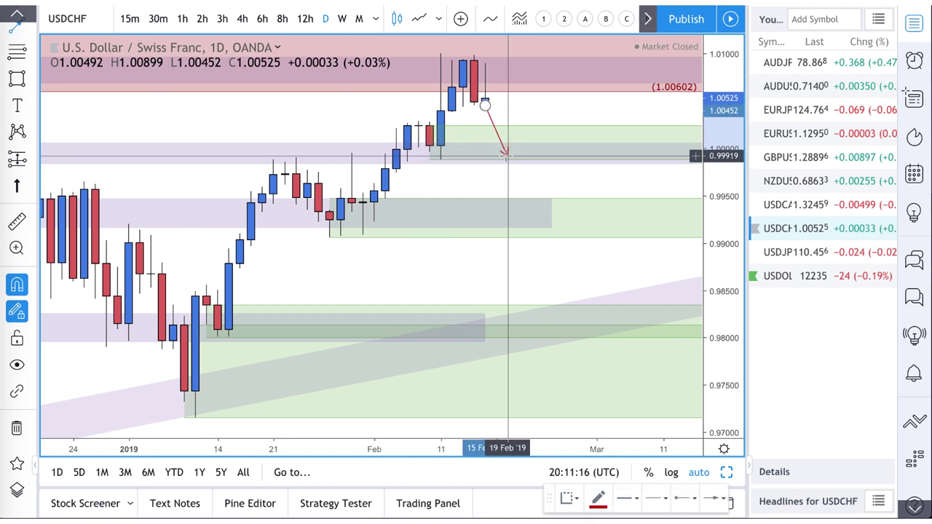
pyautogui.click(507, 155)
pyautogui.doubleClick(551, 105)
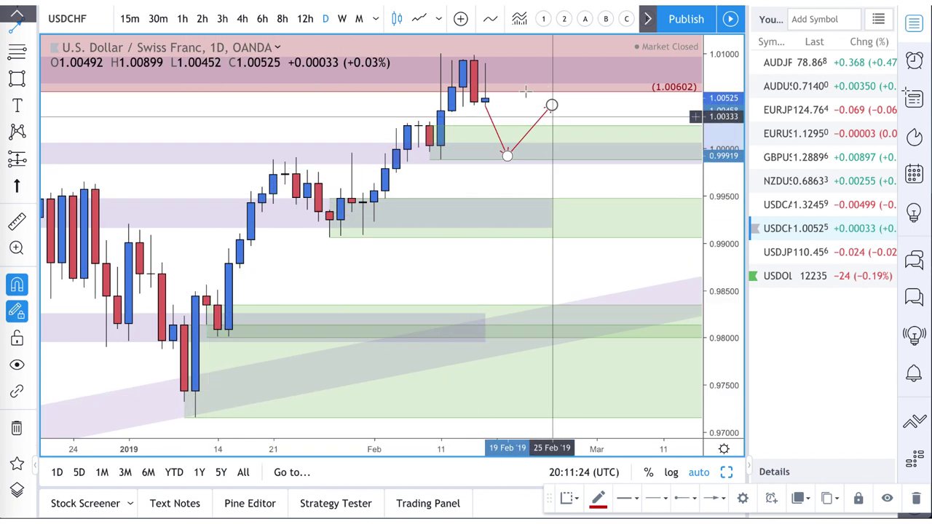
# Draw an upward arrow out of the lower demand zone from about 0.99294 on 25 Feb to about 0.99639 on 01 Mar '19.
pyautogui.scroll(-3, 540, 153)
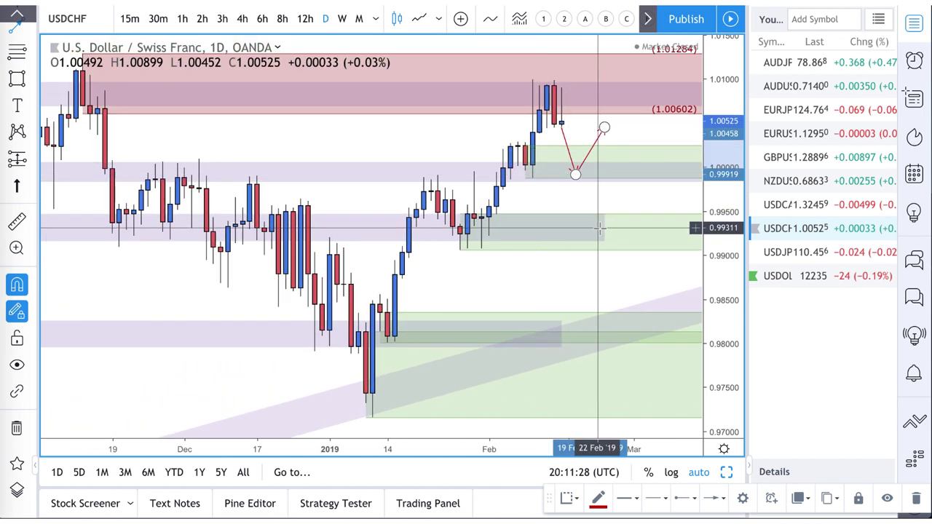
pyautogui.moveTo(602, 229); pyautogui.dragTo(629, 204)
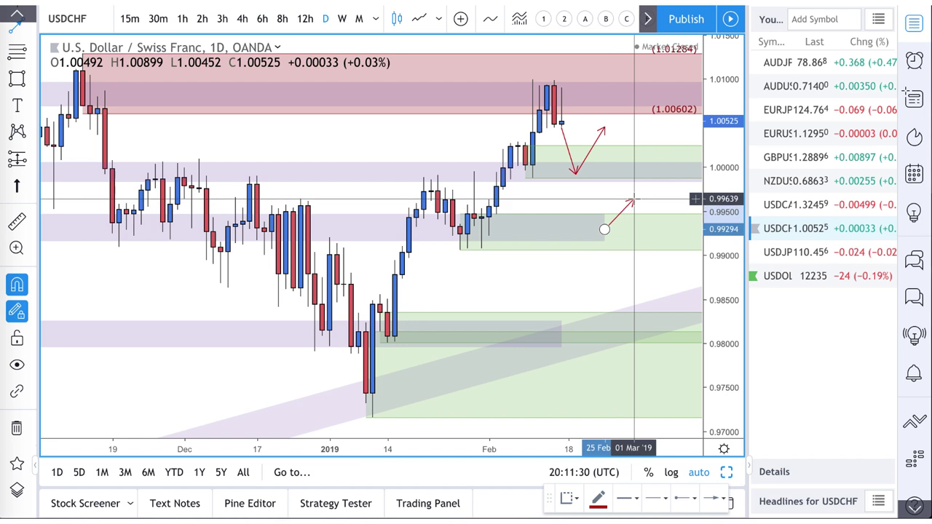
pyautogui.scroll(-2, 535, 174)
pyautogui.scroll(-1, 536, 175)
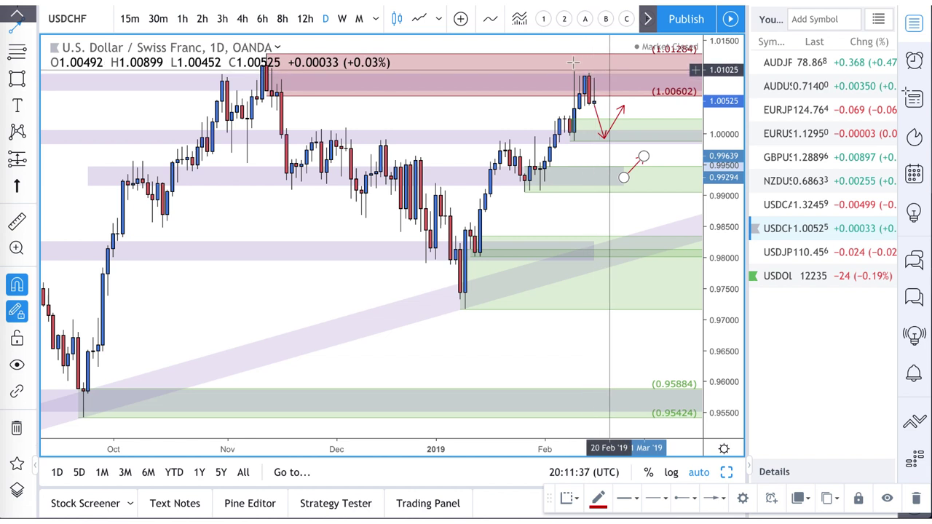
# Inspect USDCHF price action around the zones on the 4-hour timeframe and return to the daily chart.
pyautogui.click(242, 19)
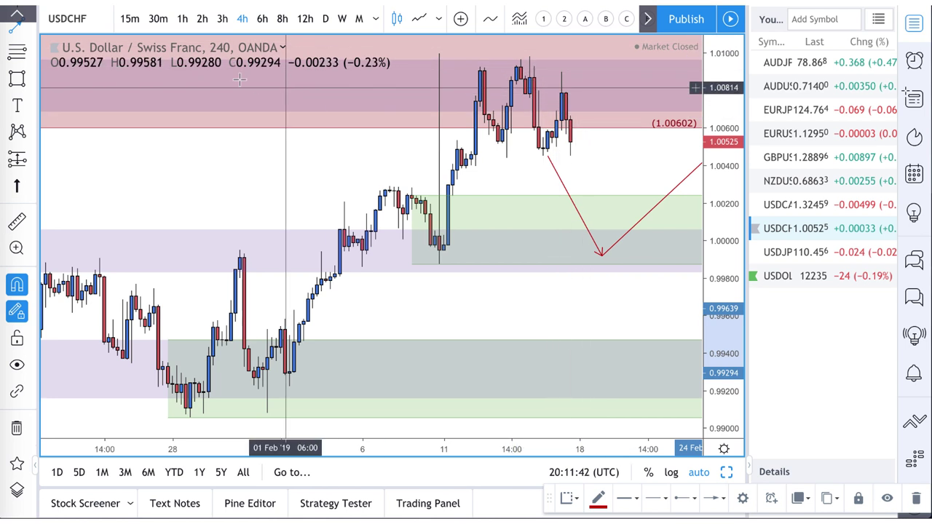
pyautogui.scroll(-3, 509, 146)
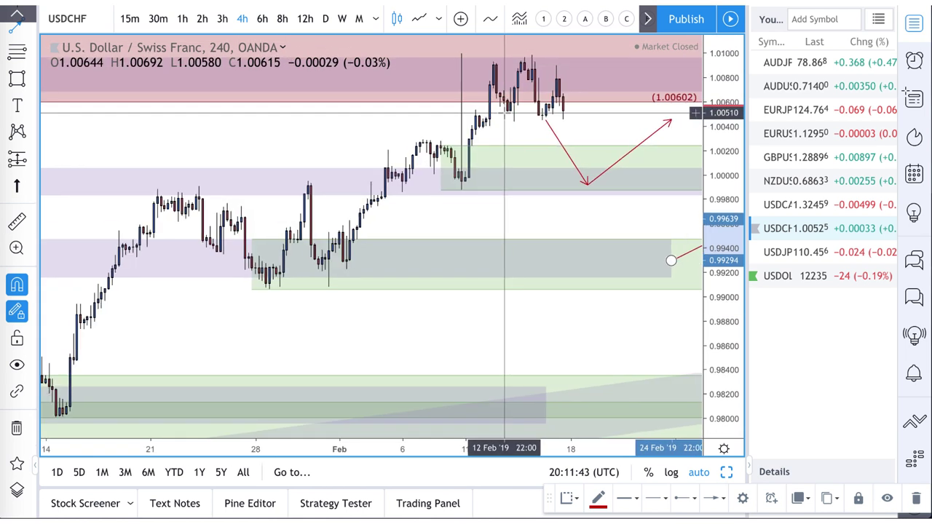
pyautogui.click(325, 19)
pyautogui.scroll(3, 601, 76)
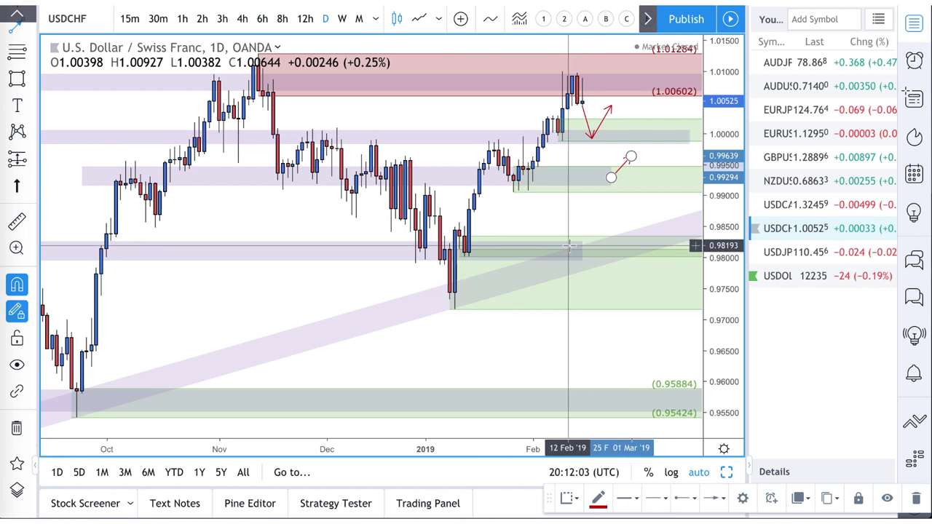
pyautogui.scroll(5, 632, 247)
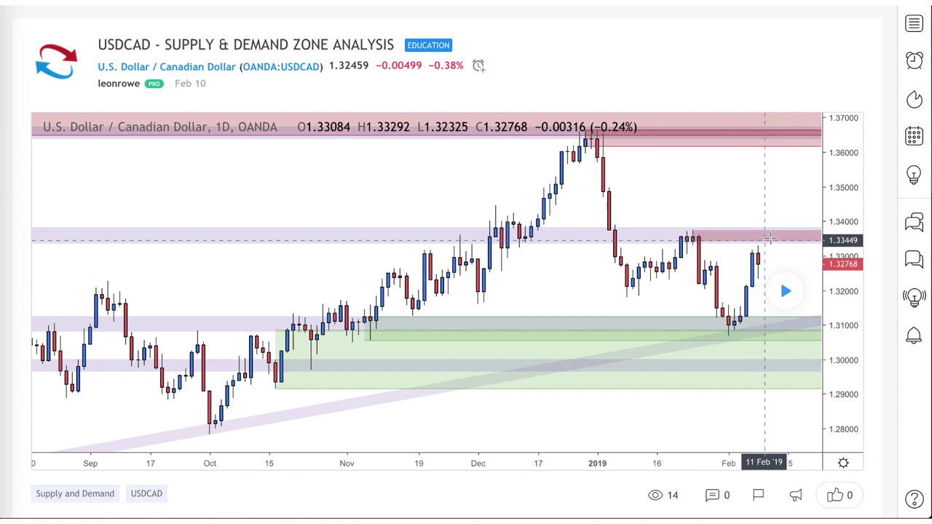
# Play the published USDCAD supply and demand zone analysis, and switch the chart to USDCAD.
pyautogui.click(785, 292)
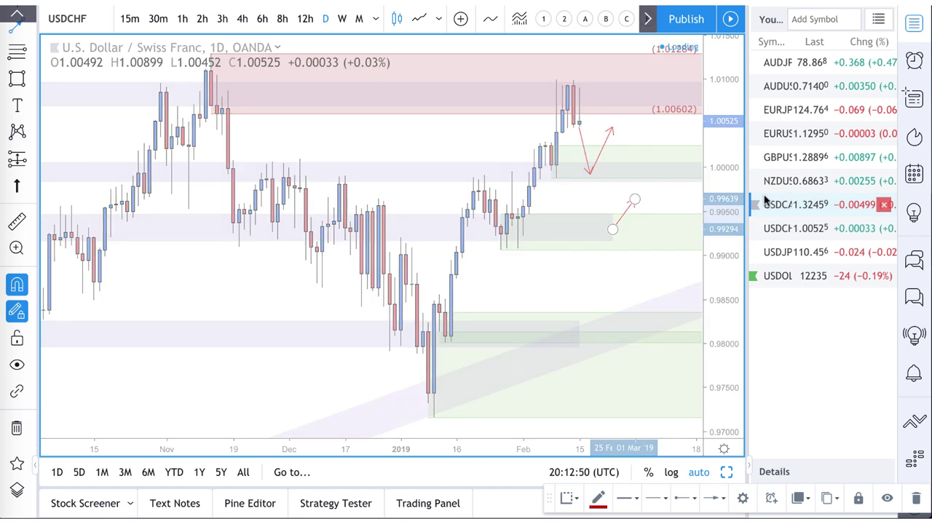
pyautogui.click(766, 202)
pyautogui.scroll(3, 386, 216)
pyautogui.scroll(1, 386, 215)
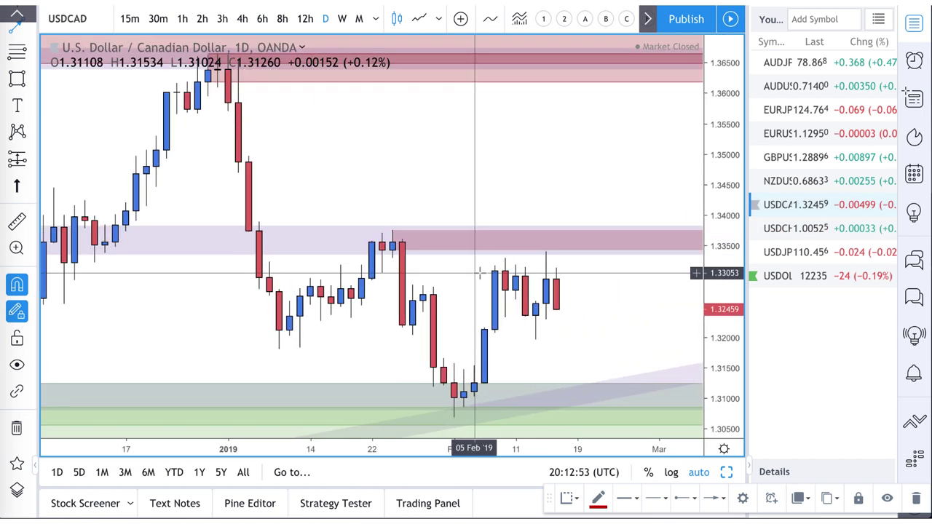
# Draw a projected path with arrows from 1.32459 up to about 1.33637 in the supply zone, then down to about 1.32713.
pyautogui.click(31, 25)
pyautogui.click(556, 309)
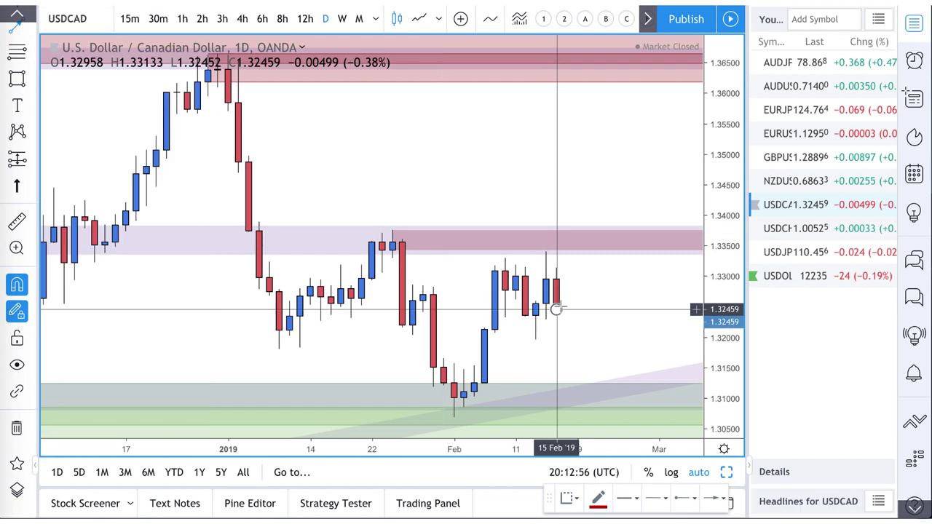
pyautogui.click(596, 237)
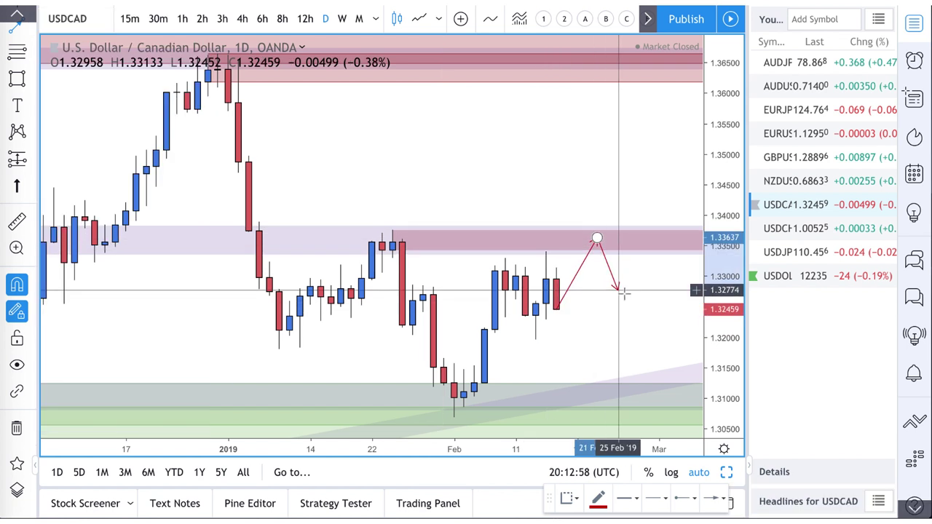
pyautogui.doubleClick(626, 291)
pyautogui.scroll(-1, 599, 362)
pyautogui.scroll(-1, 599, 362)
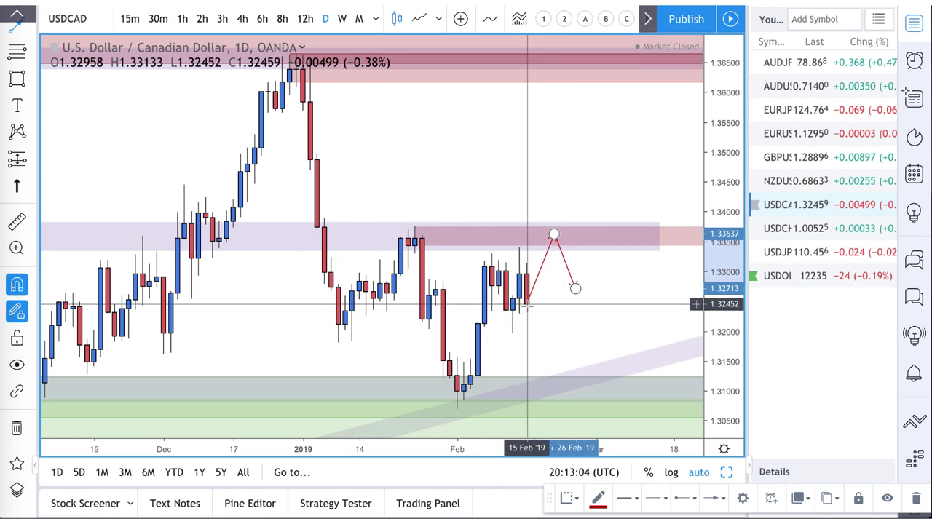
# Draw an alternative path with arrows from 1.32452 down to about 1.30927 in the demand zone, then up to about 1.32019.
pyautogui.click(526, 305)
pyautogui.click(546, 396)
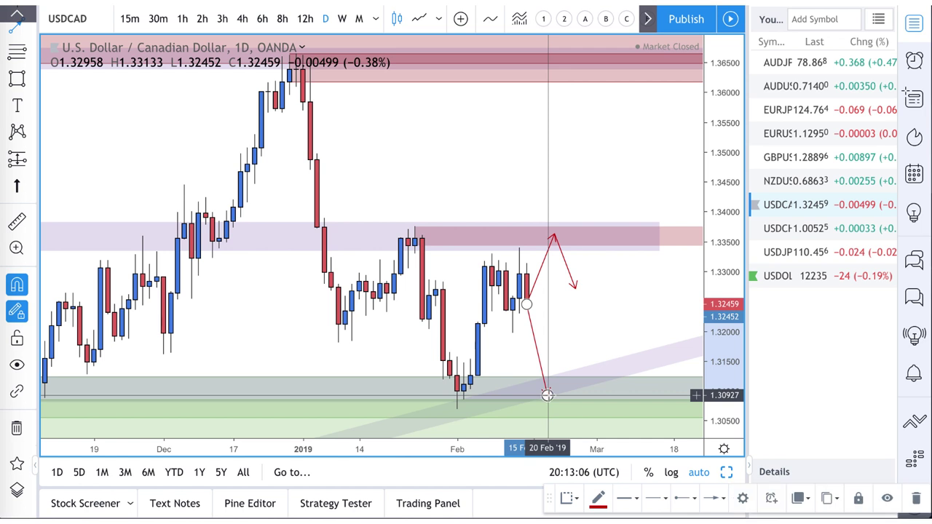
pyautogui.doubleClick(582, 329)
pyautogui.scroll(1, 532, 338)
pyautogui.scroll(2, 532, 339)
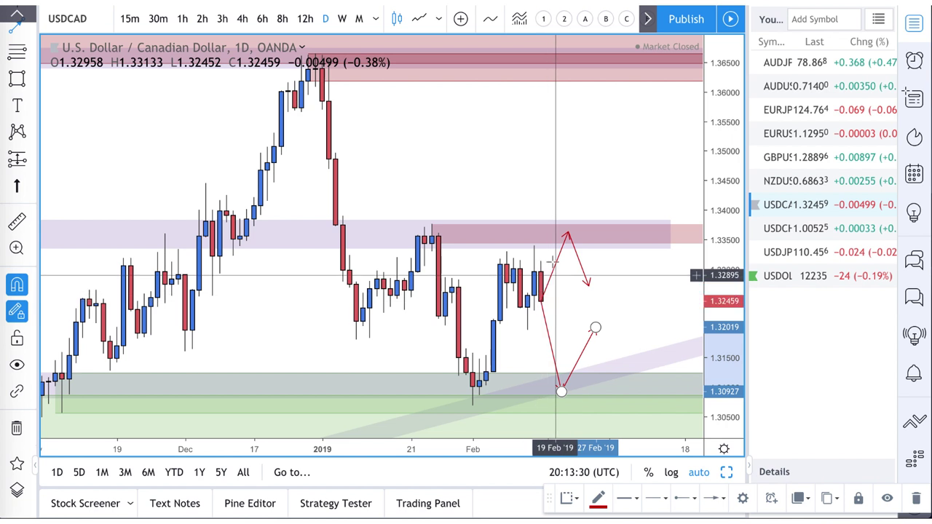
pyautogui.scroll(1, 568, 234)
pyautogui.scroll(1, 568, 234)
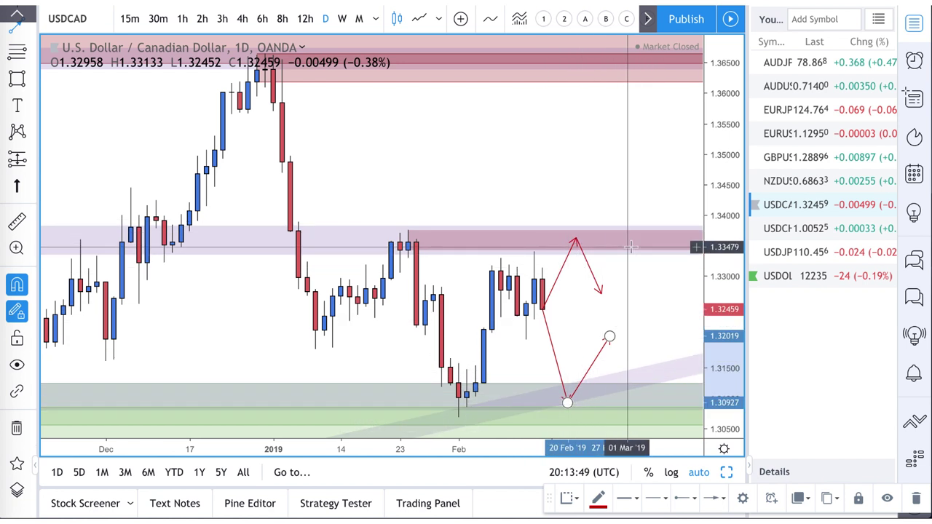
pyautogui.scroll(-3, 449, 148)
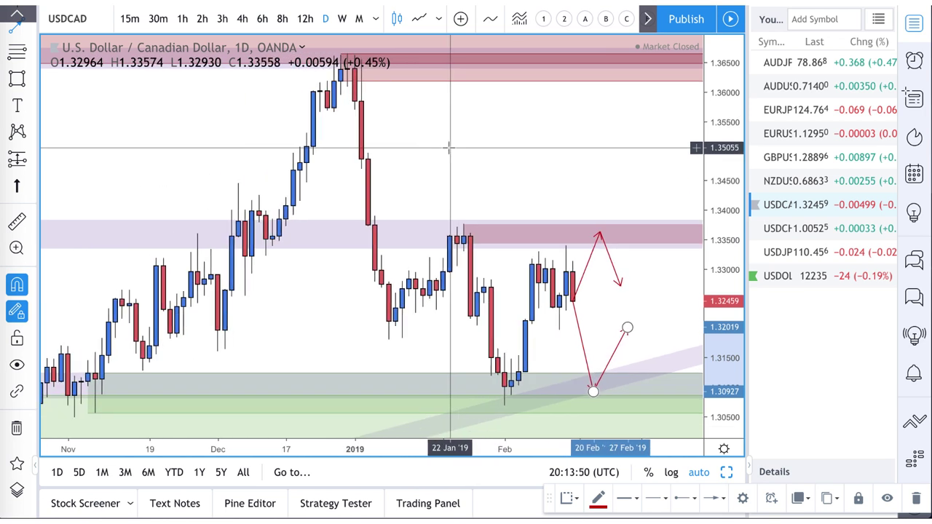
pyautogui.scroll(-2, 449, 148)
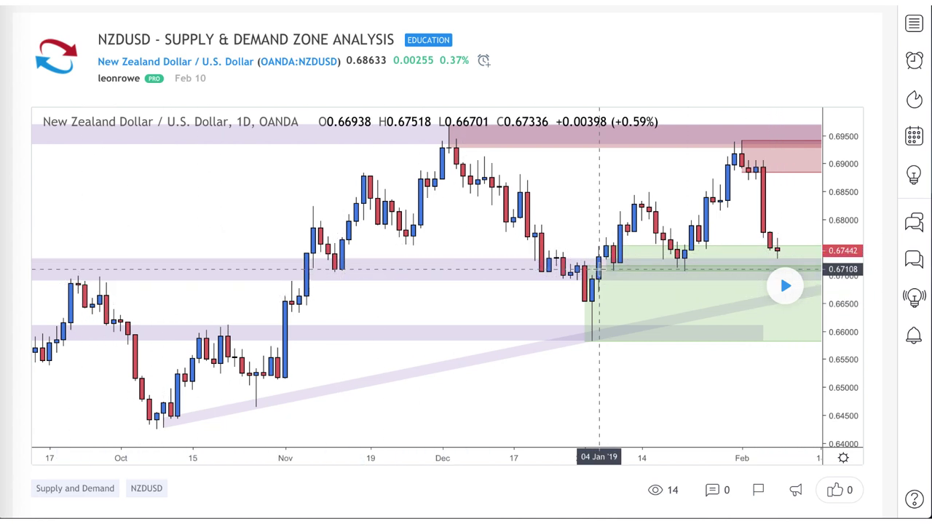
# Play the published NZDUSD supply and demand zone analysis, and switch the chart to NZDUSD.
pyautogui.click(785, 287)
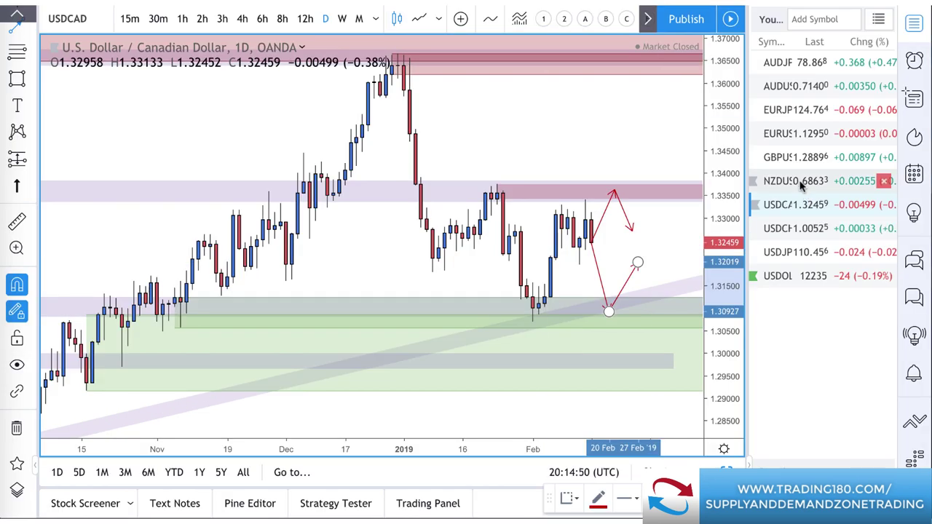
pyautogui.click(801, 185)
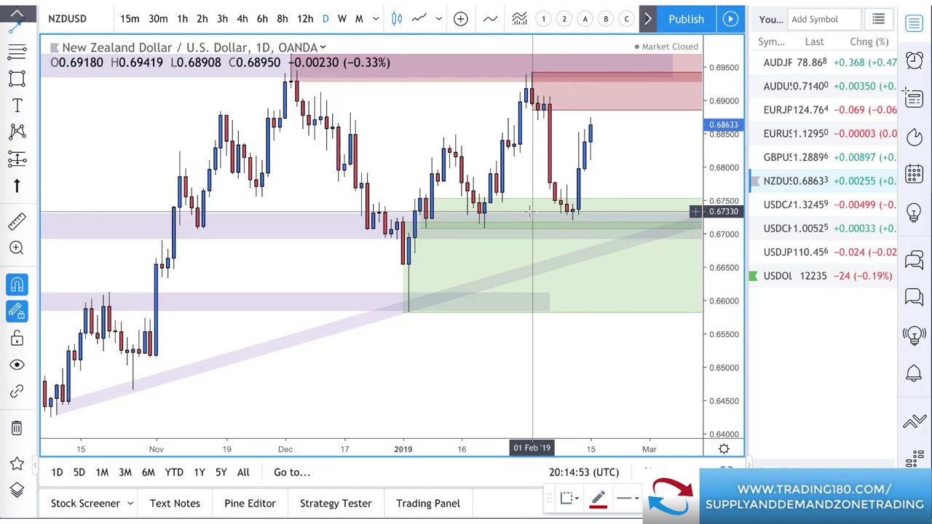
pyautogui.scroll(-2, 530, 212)
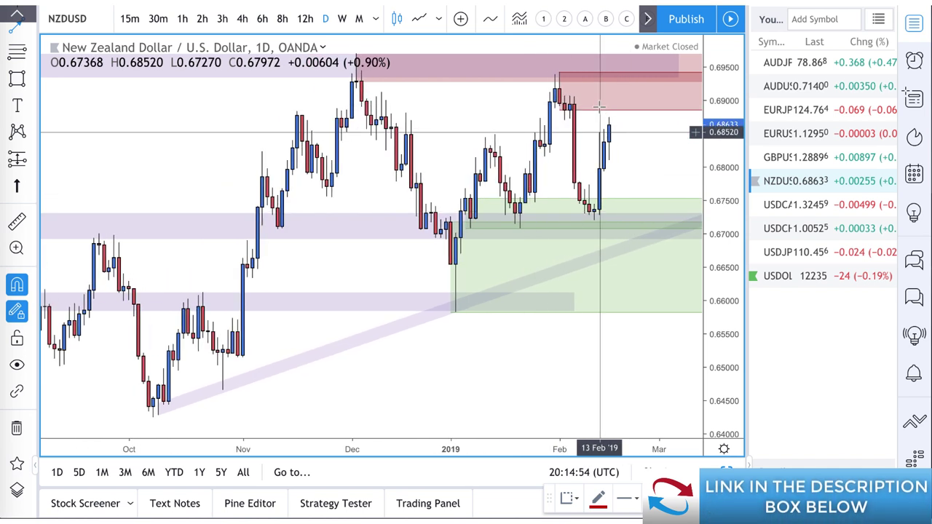
# Draw arrows from 0.68633 up to about 0.69253 and down to about 0.68486, plus one from about 0.69597 down to 0.69153 in the supply zones.
pyautogui.click(16, 29)
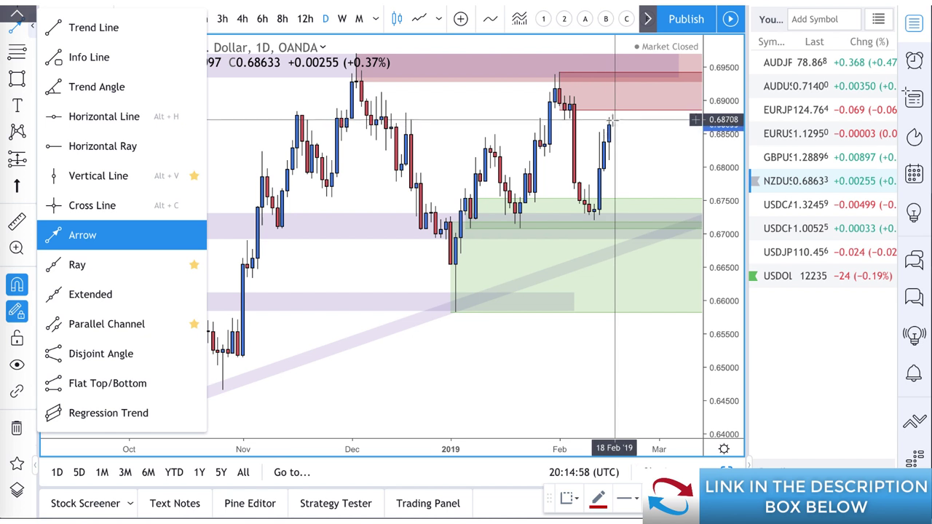
pyautogui.click(610, 124)
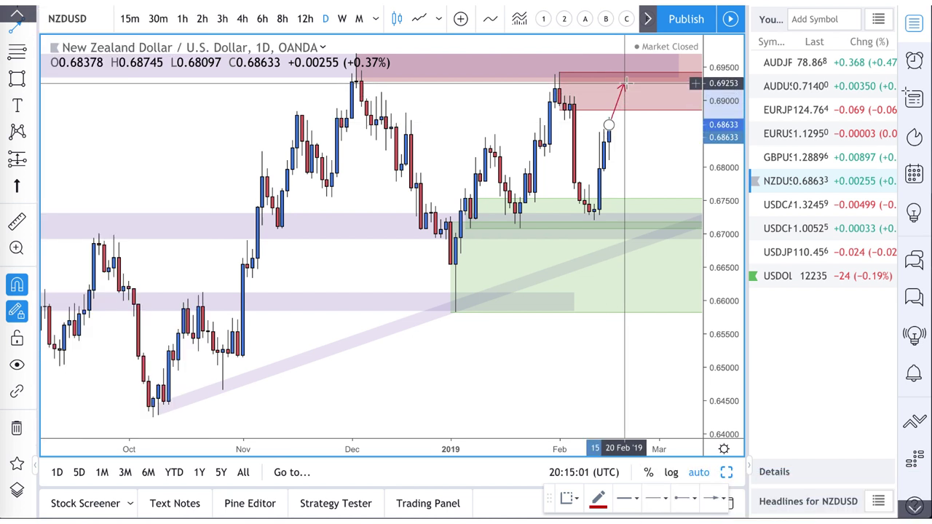
pyautogui.click(624, 84)
pyautogui.doubleClick(653, 134)
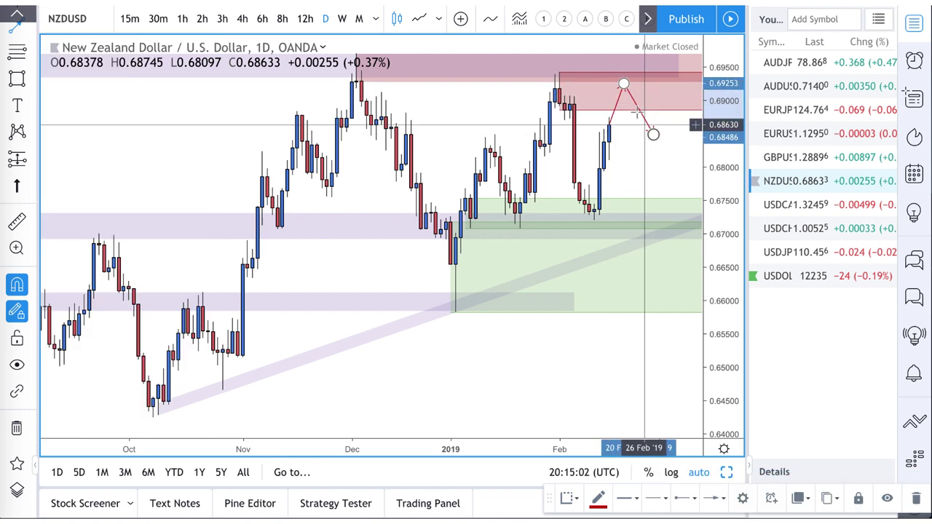
pyautogui.click(639, 61)
pyautogui.doubleClick(654, 90)
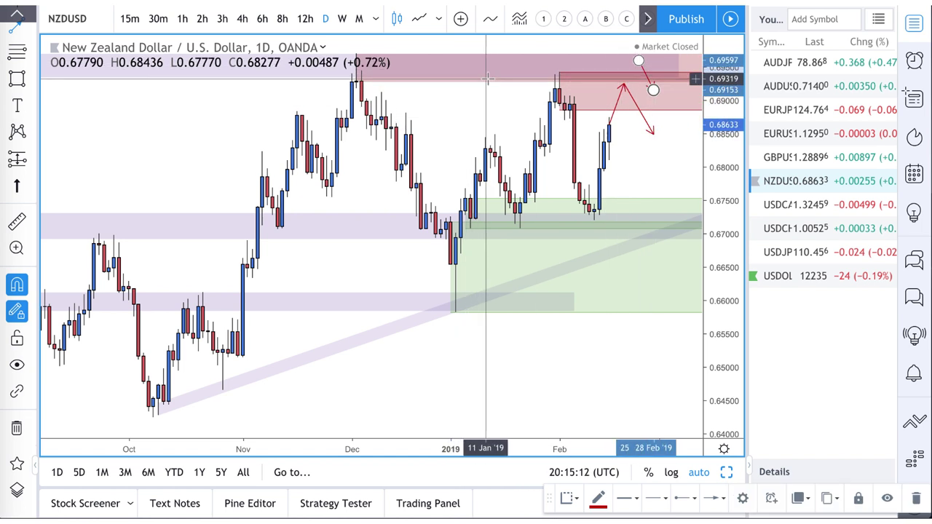
# Draw an alternative path with arrows from 0.68378 down to about 0.67286 in the demand zone, then up to about 0.67841.
pyautogui.scroll(-2, 487, 79)
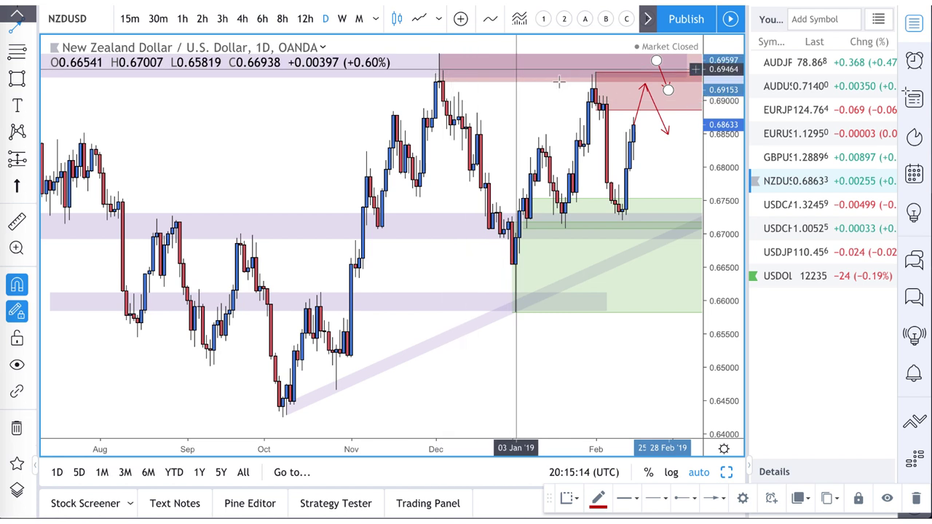
pyautogui.scroll(2, 530, 81)
pyautogui.scroll(2, 530, 81)
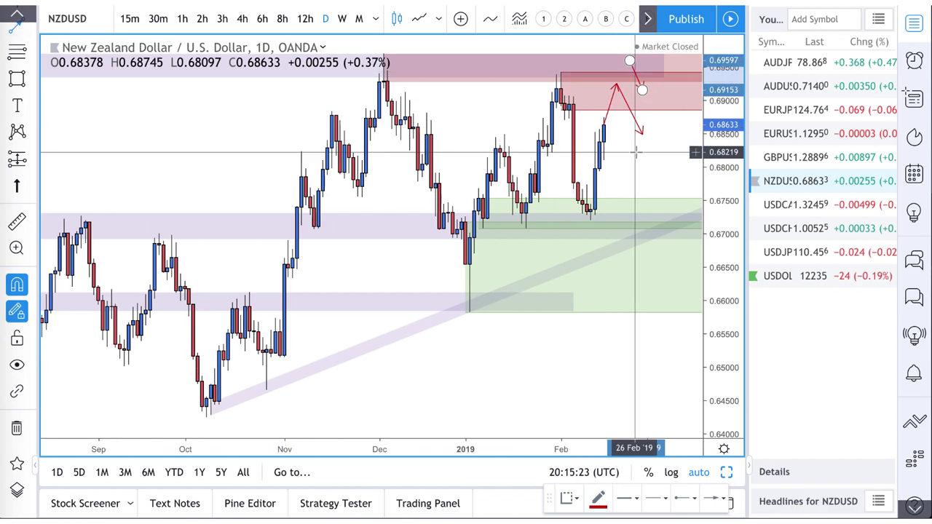
pyautogui.click(603, 141)
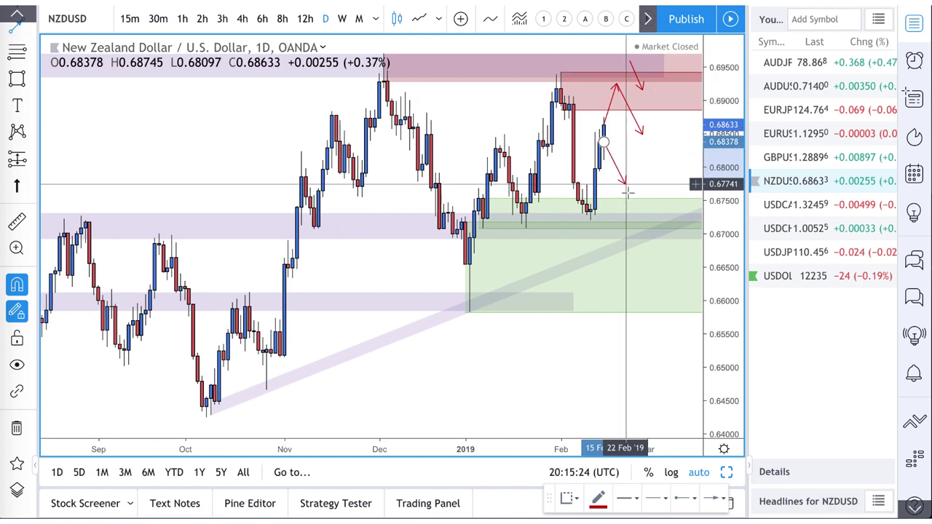
pyautogui.click(629, 215)
pyautogui.click(629, 214)
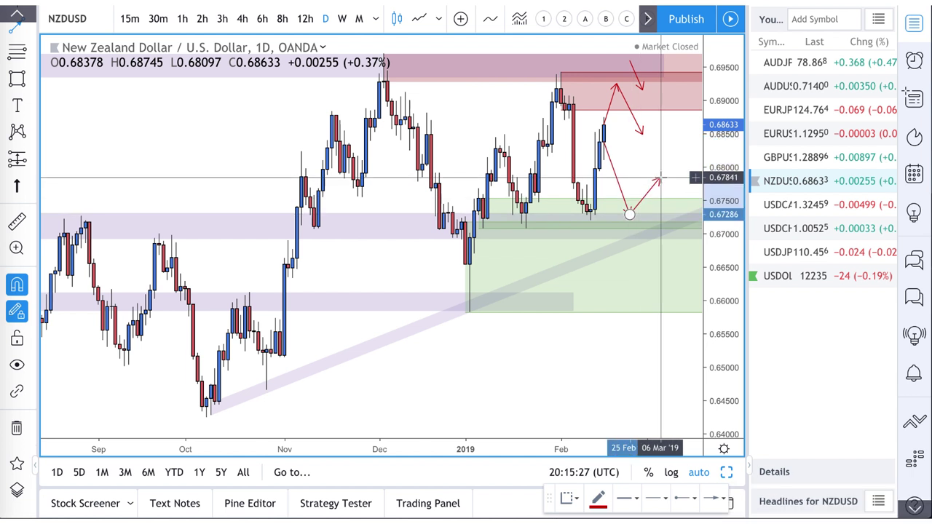
pyautogui.click(659, 178)
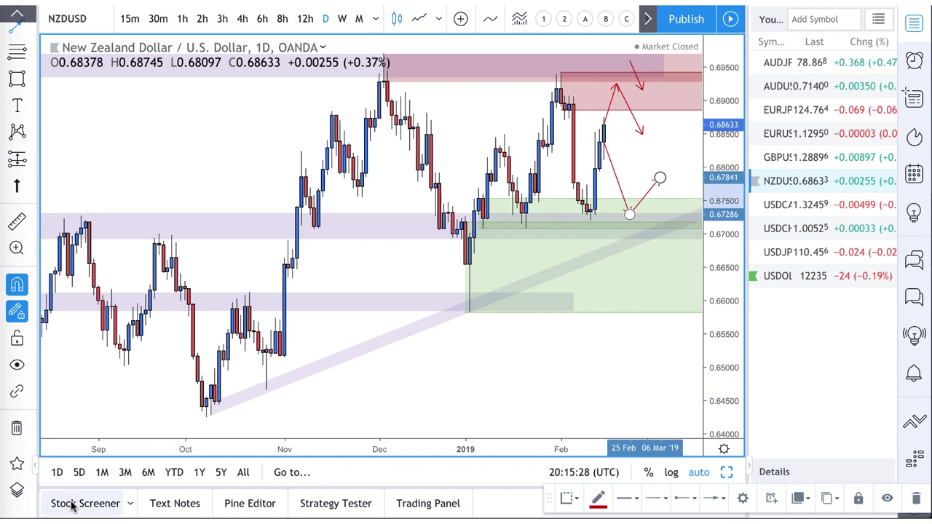
# Delete the five projected-path arrows from the NZDUSD chart.
pyautogui.click(17, 491)
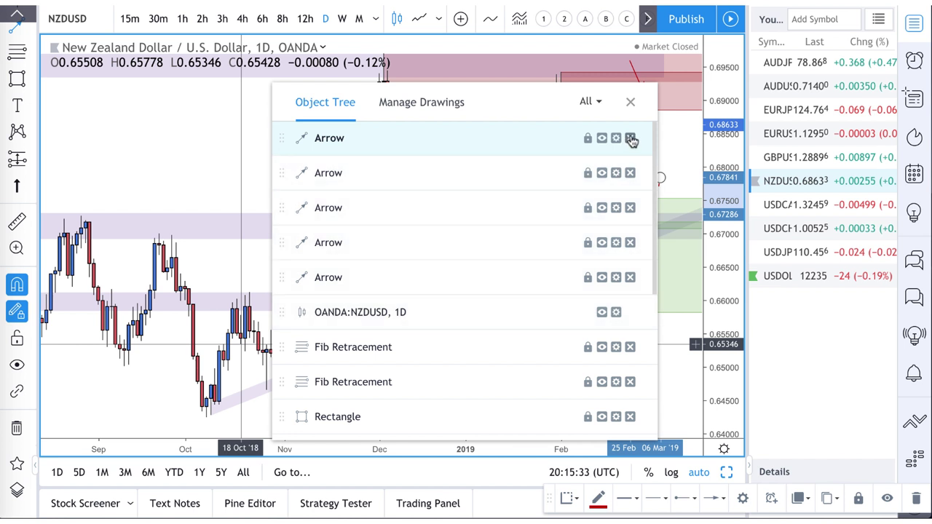
pyautogui.click(630, 138)
pyautogui.click(631, 139)
pyautogui.click(630, 138)
pyautogui.click(630, 138)
pyautogui.click(630, 138)
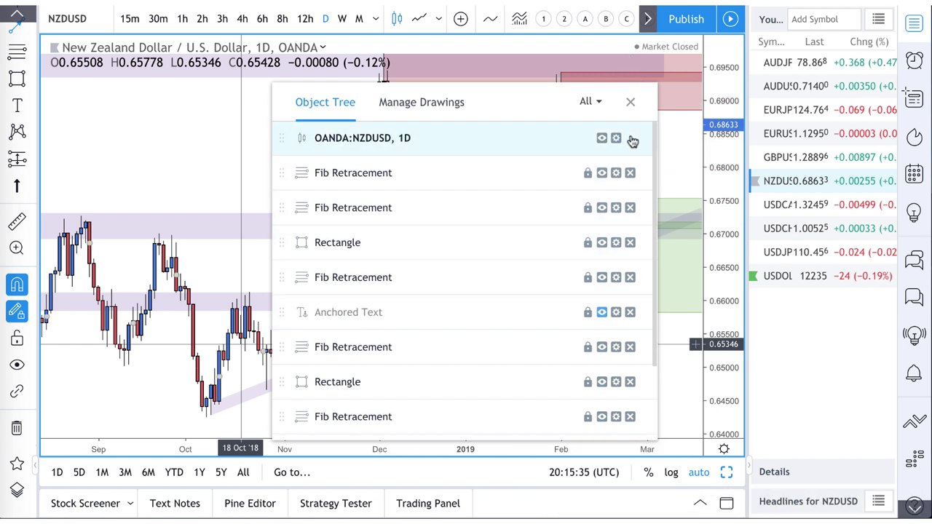
# Draw a path with arrows from about 0.68597 down to 0.68197, up to about 0.69197 in the supply zone, then down to about 0.68264.
pyautogui.click(31, 35)
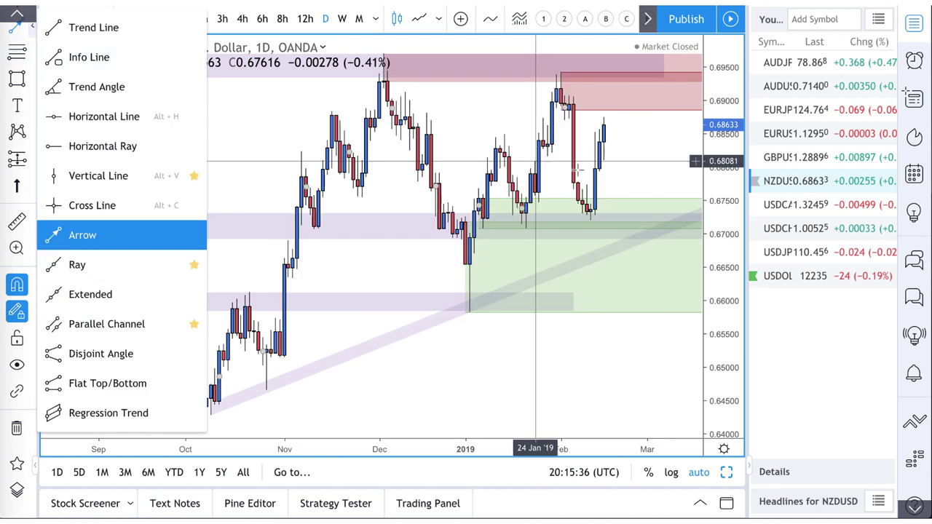
pyautogui.click(605, 125)
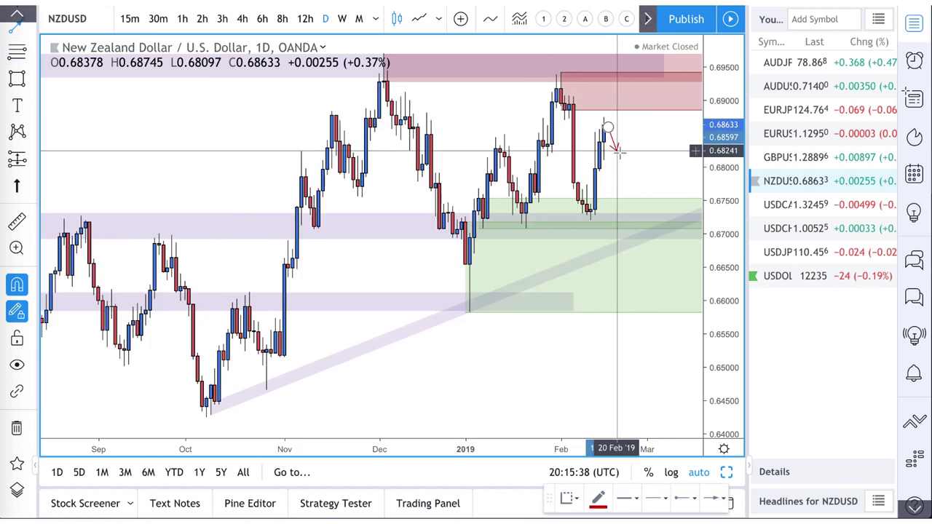
pyautogui.click(619, 151)
pyautogui.click(620, 153)
pyautogui.click(634, 89)
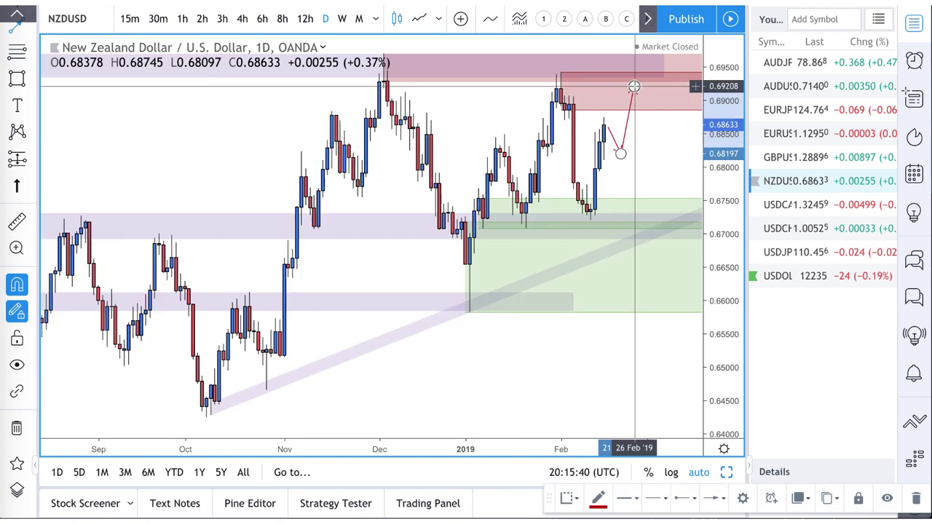
pyautogui.click(635, 89)
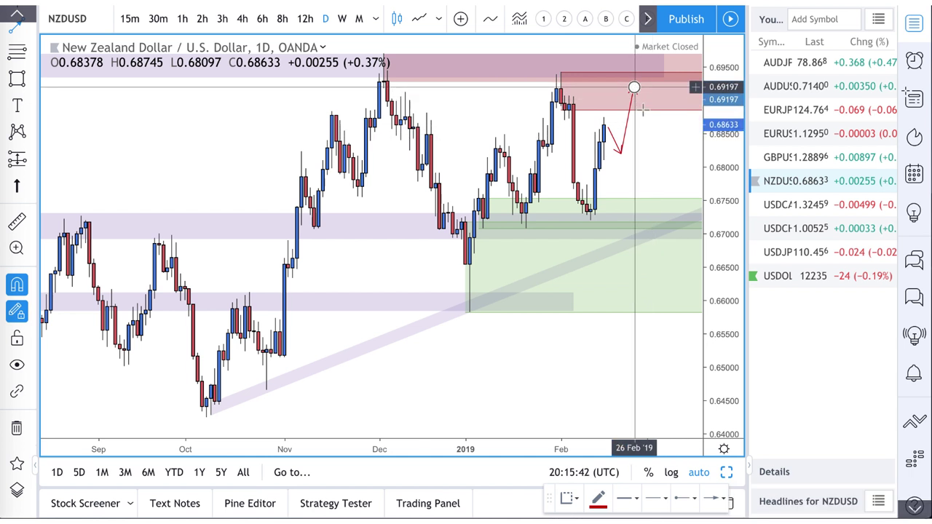
pyautogui.click(663, 149)
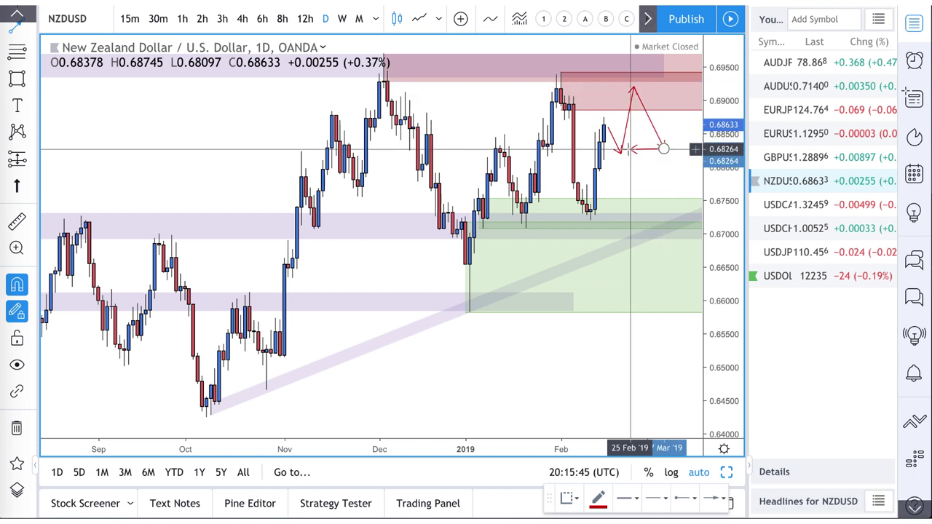
# Draw a horizontal arrow back at about 0.68264 to the earlier low, and another from there up to about 0.68897 in the supply zone.
pyautogui.click(630, 149)
pyautogui.click(660, 150)
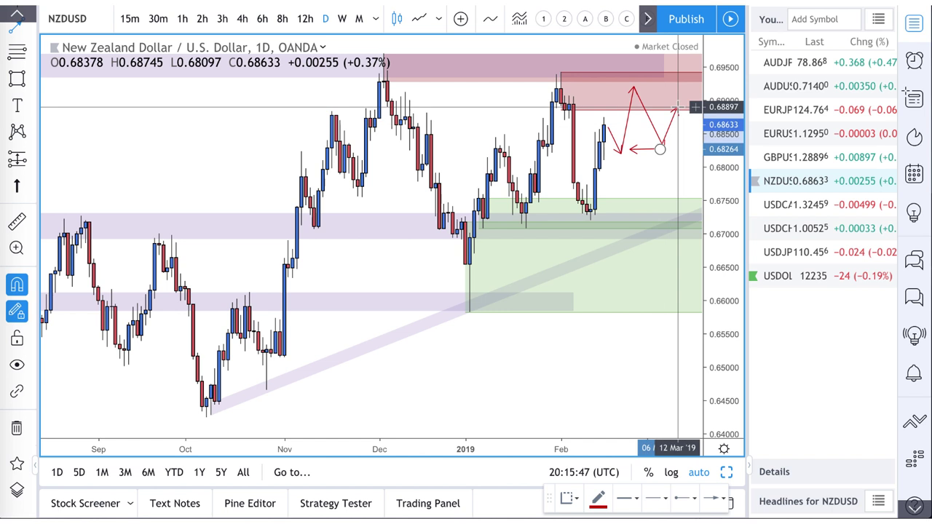
pyautogui.click(677, 107)
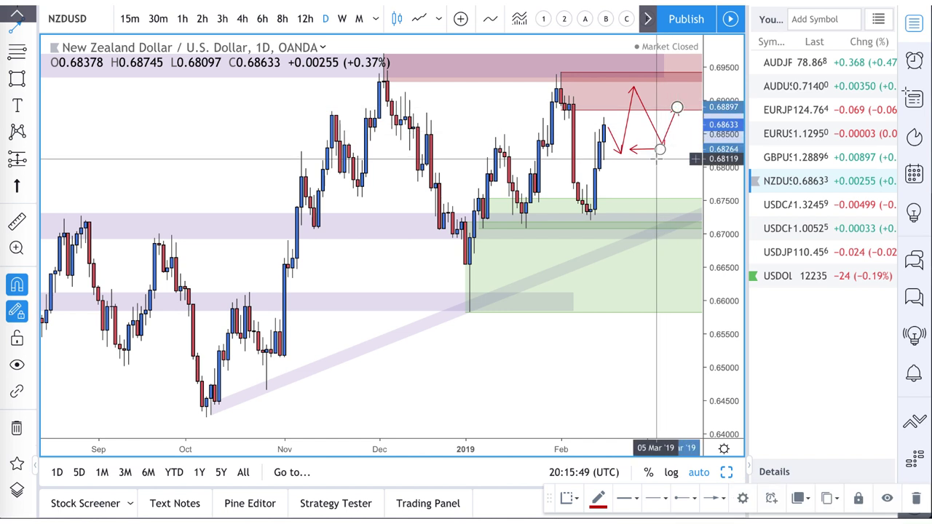
# Clear all six arrows from the NZDUSD chart, keeping the zones and Fib Retracements.
pyautogui.scroll(4, 396, 218)
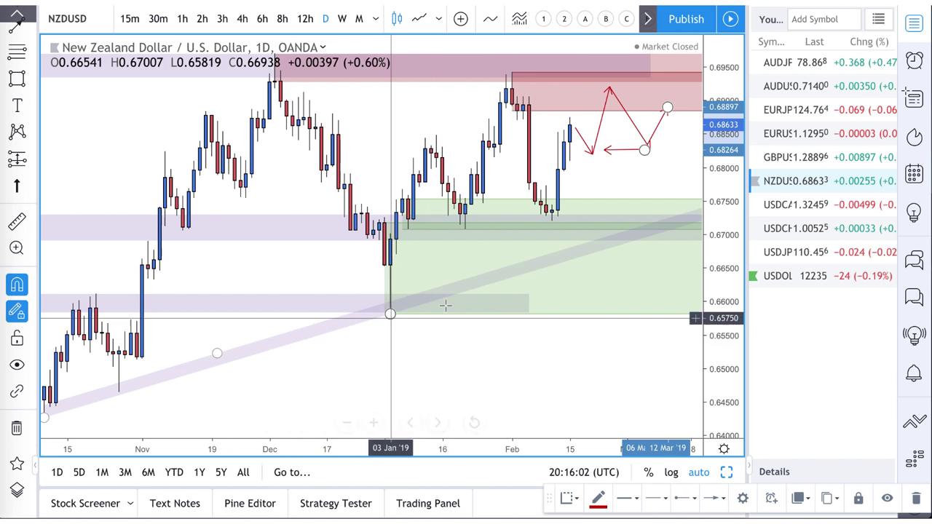
pyautogui.click(17, 490)
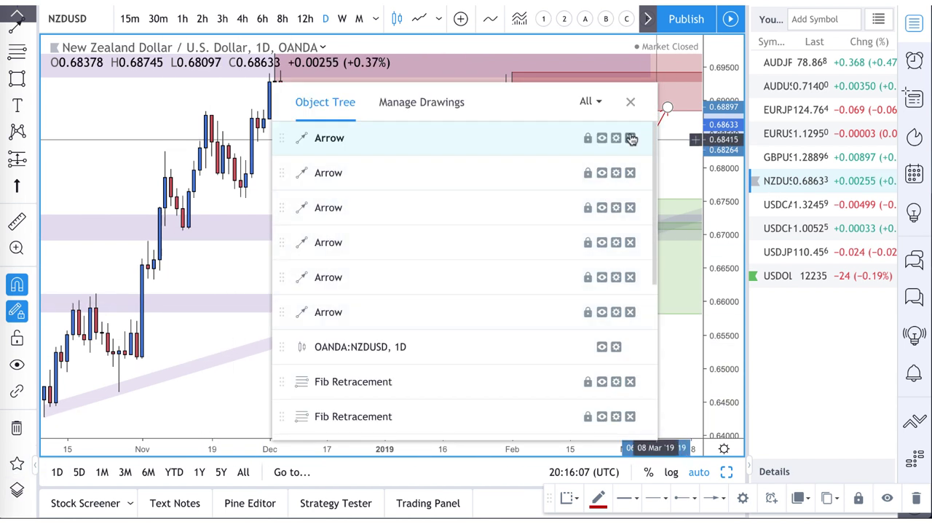
pyautogui.click(631, 138)
pyautogui.click(630, 138)
pyautogui.click(630, 139)
pyautogui.click(631, 138)
pyautogui.click(630, 139)
pyautogui.click(631, 139)
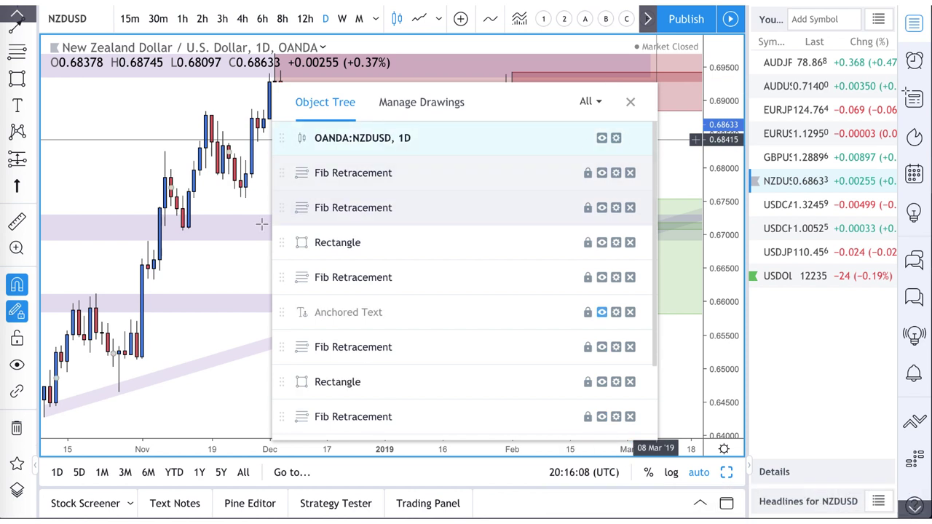
pyautogui.click(233, 222)
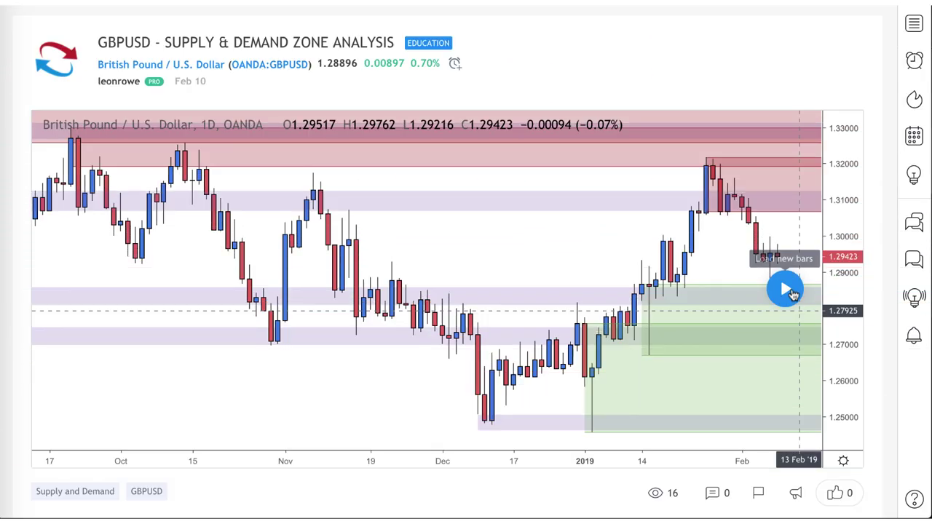
# Play the published GBPUSD supply and demand zone analysis, and switch the chart to GBPUSD.
pyautogui.click(785, 289)
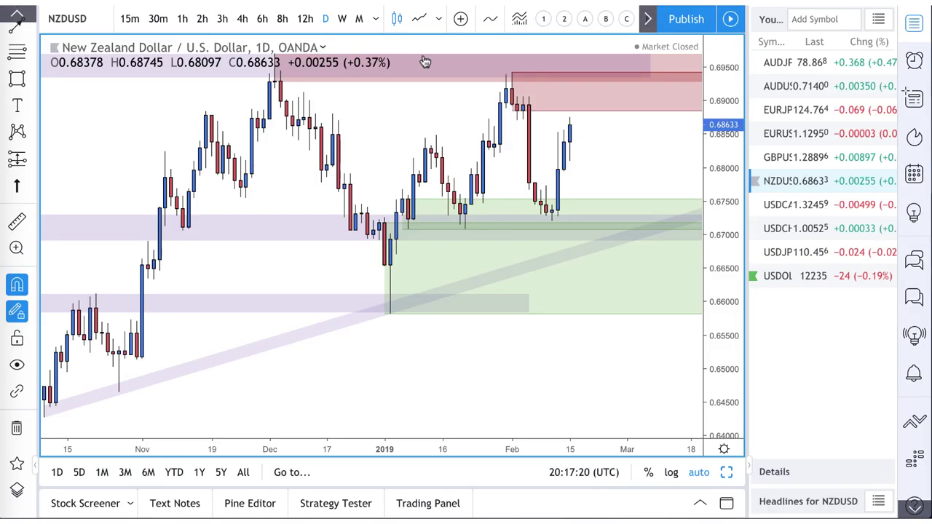
pyautogui.click(791, 157)
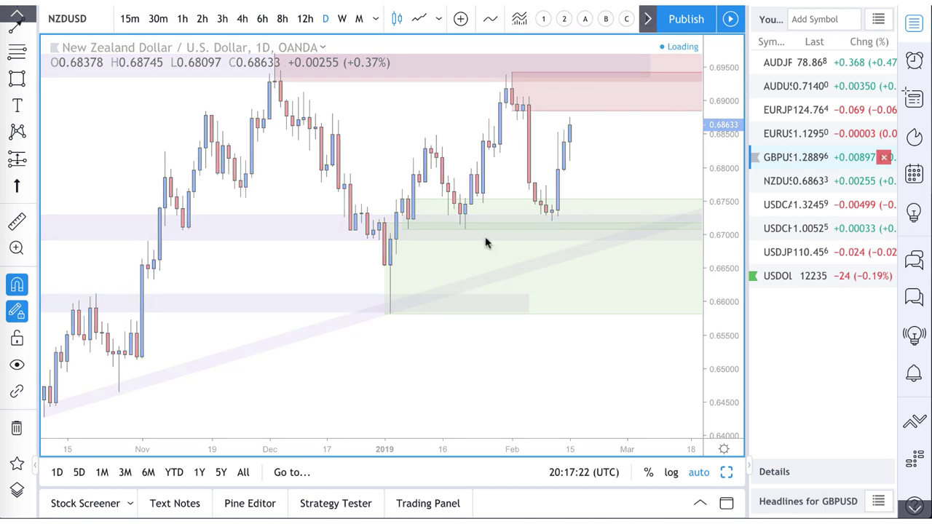
# Draw an arrow from the latest close at 1.28896 up to about 1.30455, just below the upper supply zone.
pyautogui.scroll(3, 487, 241)
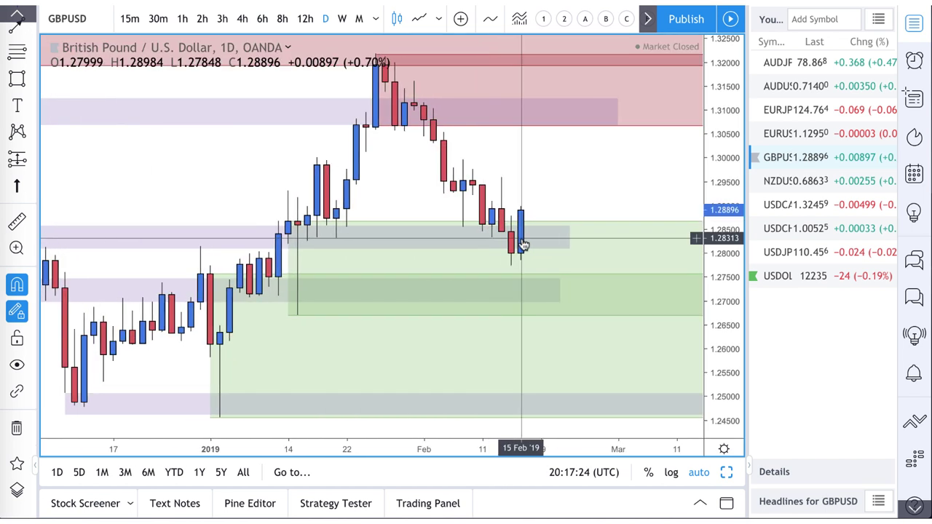
pyautogui.rightClick(525, 247)
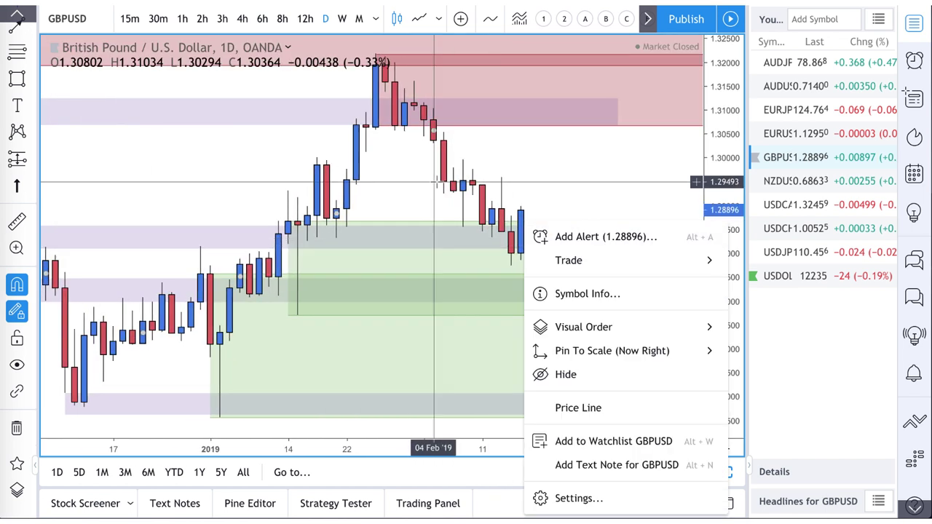
pyautogui.click(546, 209)
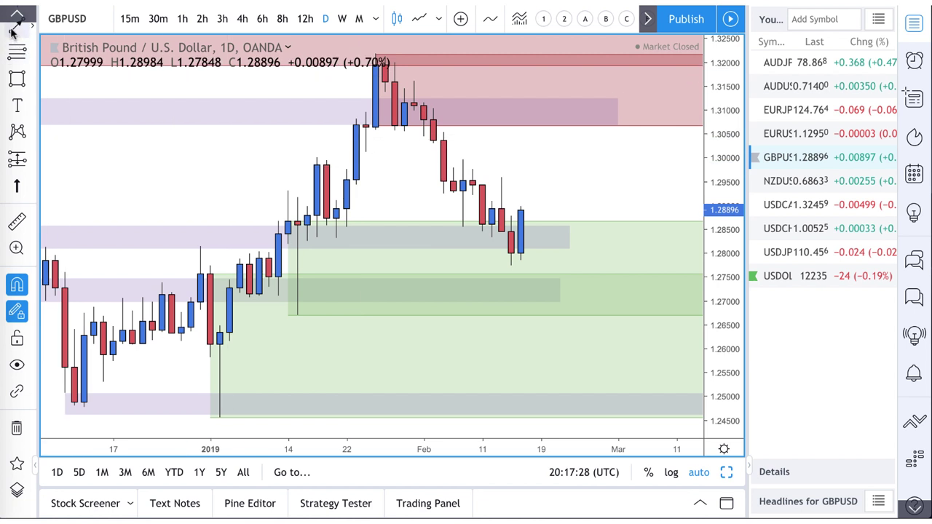
pyautogui.click(521, 210)
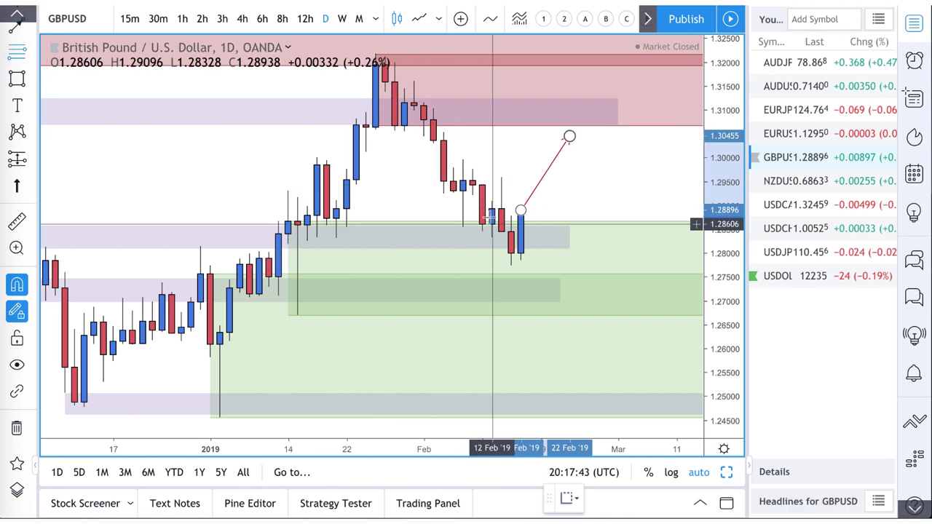
# Draw a Fib Retracement zone from 1.28606 to 1.29590 at the 12 and 13 February candles, and apply the Supply Zone template.
pyautogui.click(492, 224)
pyautogui.click(501, 177)
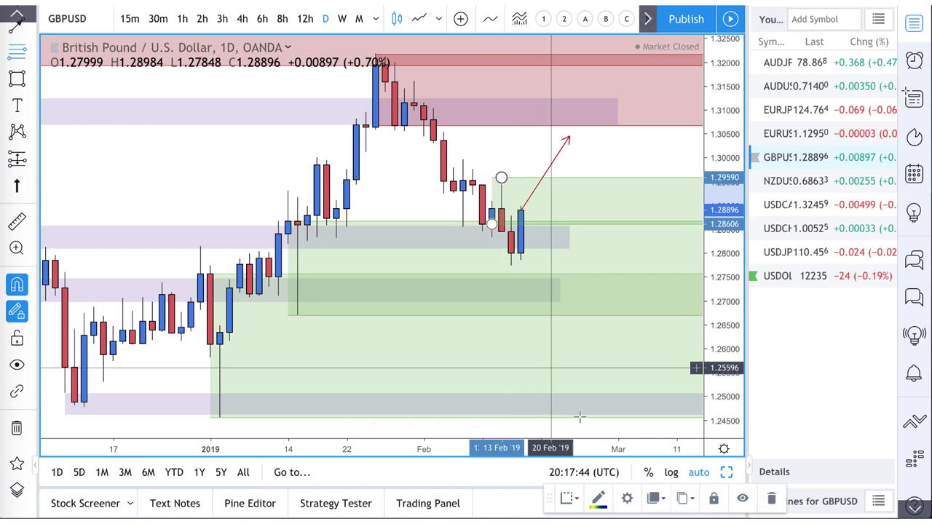
pyautogui.click(569, 499)
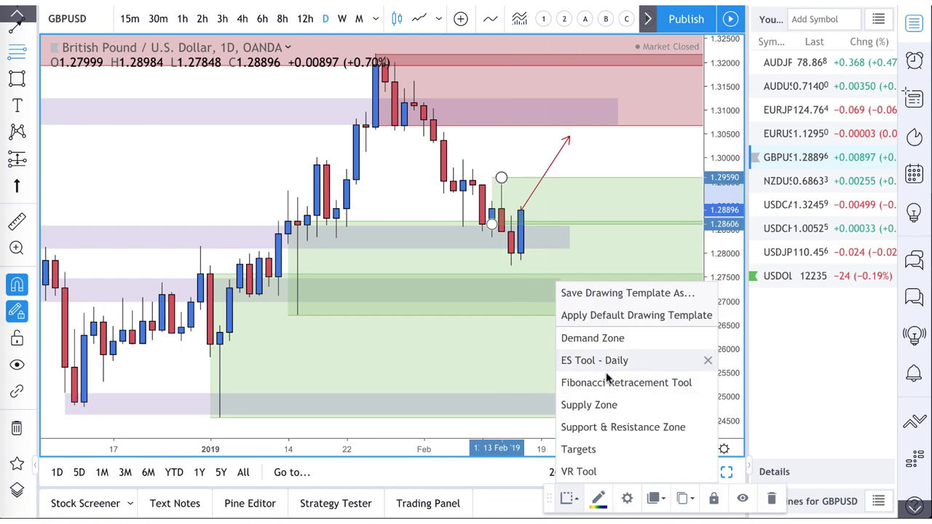
pyautogui.click(607, 402)
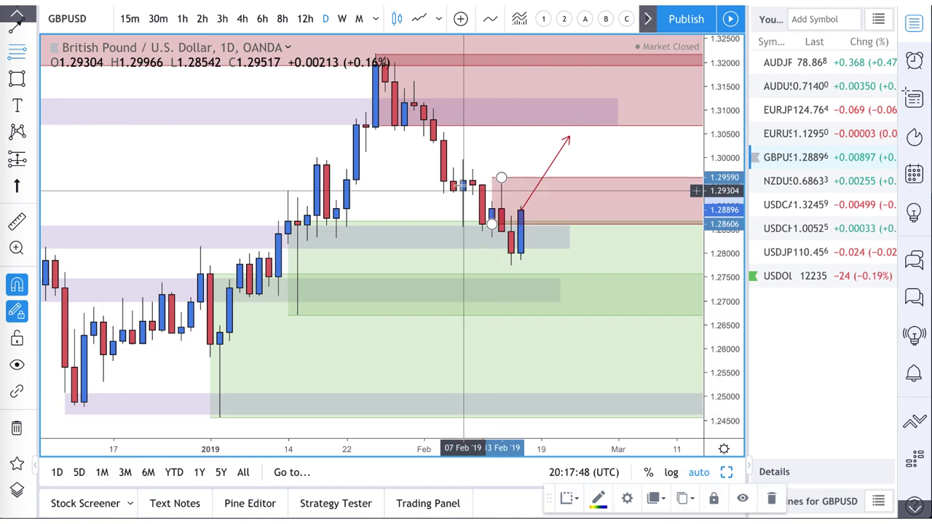
# Draw a second supply zone from 1.29304 to 1.29966 at the 7 February candle.
pyautogui.moveTo(463, 187); pyautogui.dragTo(463, 159)
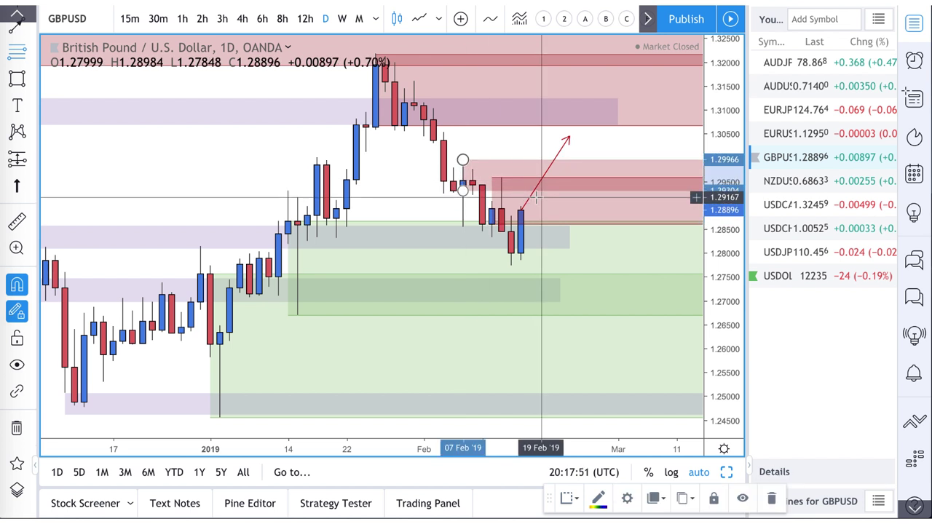
pyautogui.rightClick(616, 166)
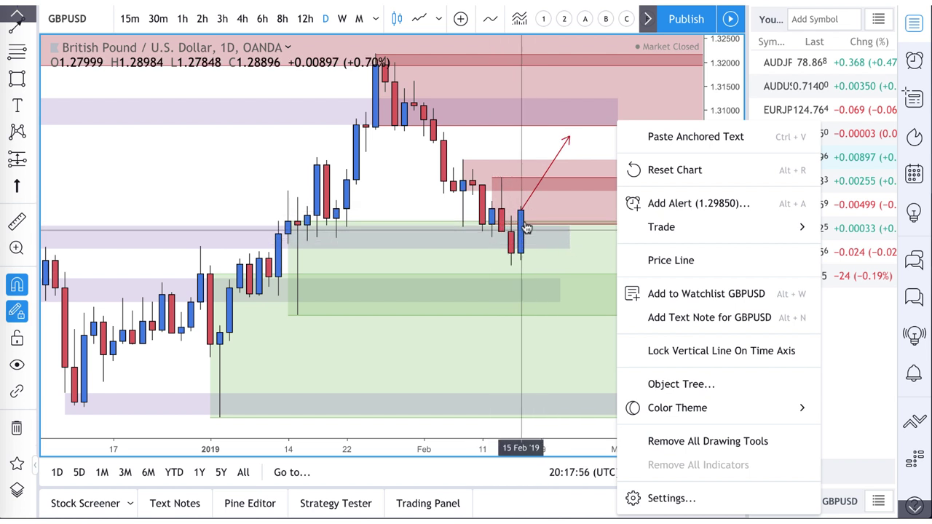
pyautogui.press('Escape')
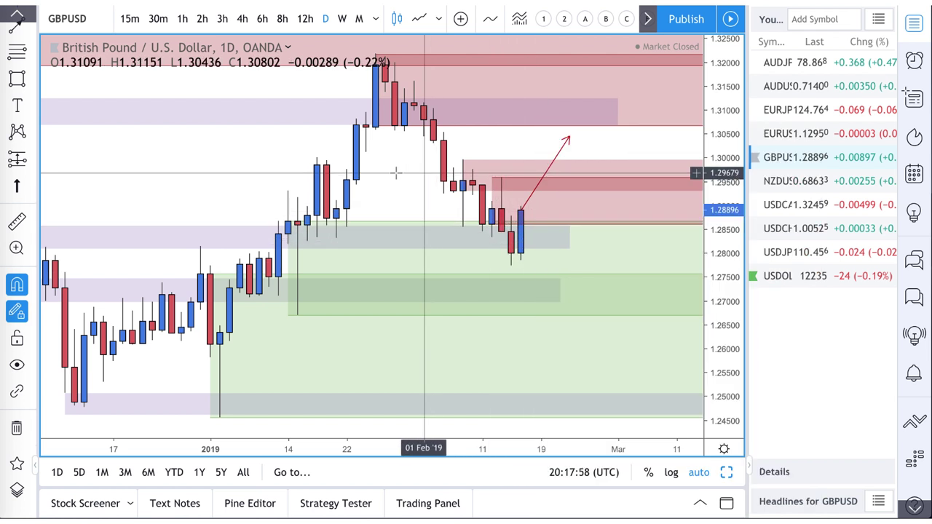
# Trace the recent swings with arrows from 1.29966 to 1.28328, 1.29590, 1.27732 and 1.28984, ending with a projected drop to about 1.27614.
pyautogui.scroll(-1, 490, 198)
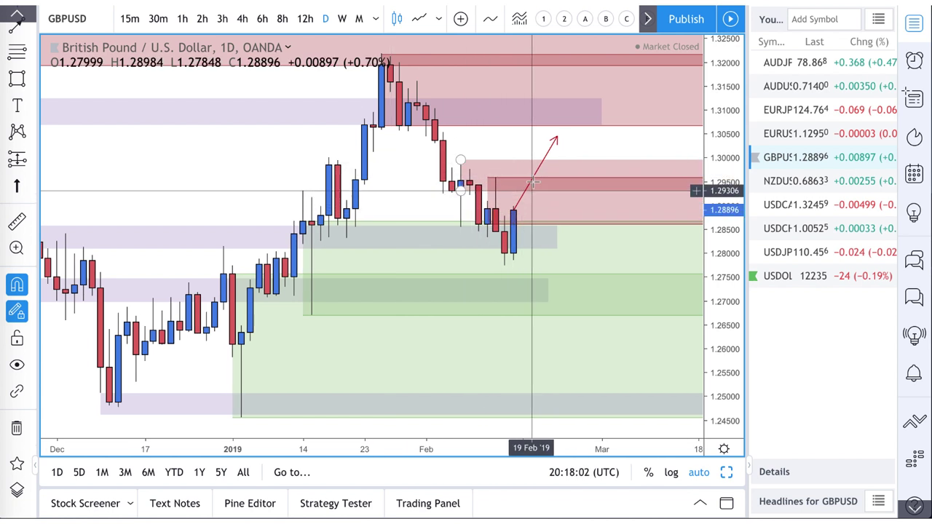
pyautogui.scroll(3, 498, 222)
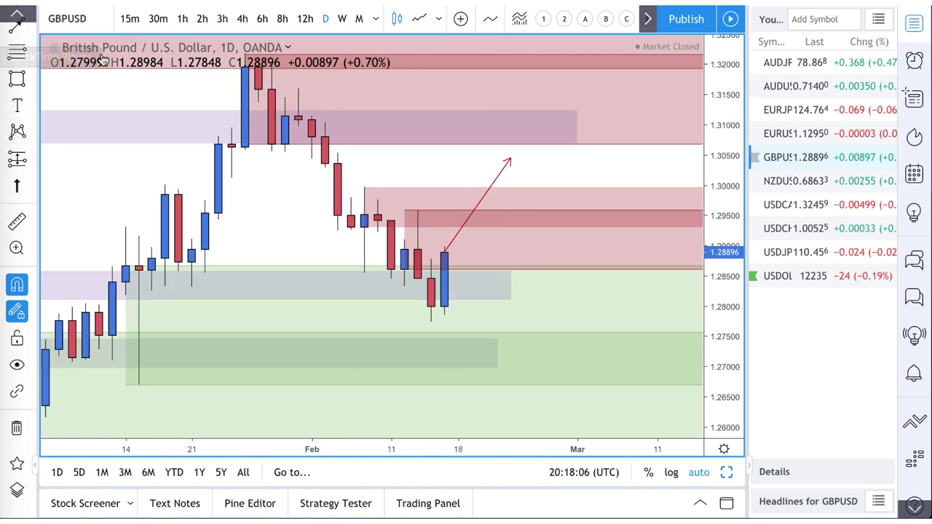
pyautogui.click(45, 50)
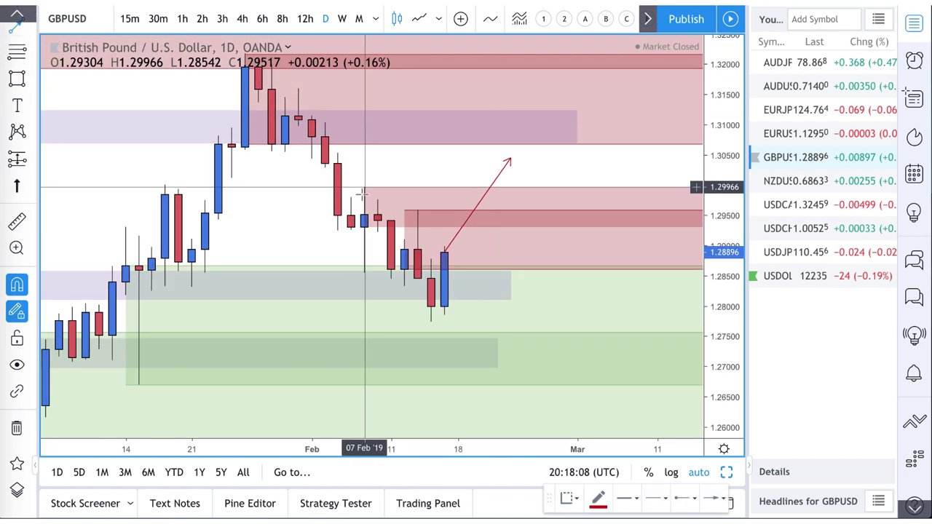
pyautogui.moveTo(364, 187); pyautogui.dragTo(405, 286)
pyautogui.click(405, 286)
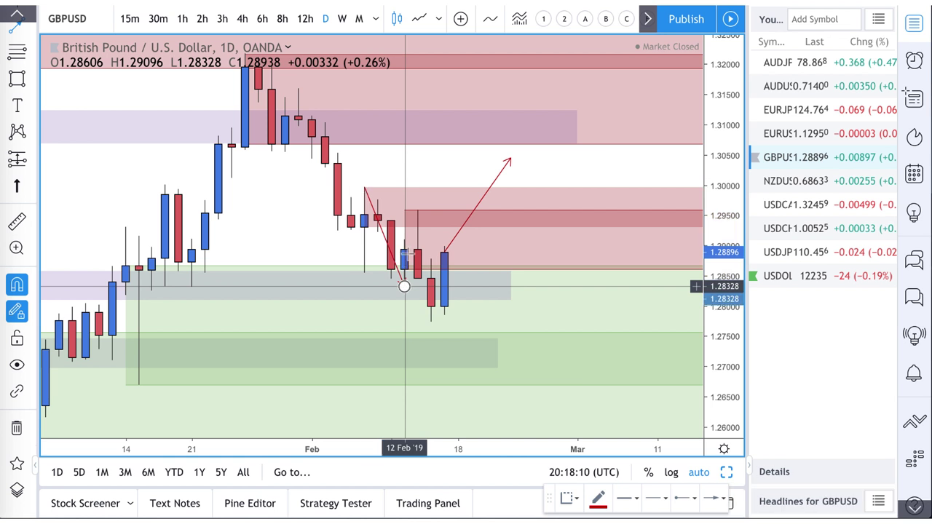
pyautogui.click(417, 211)
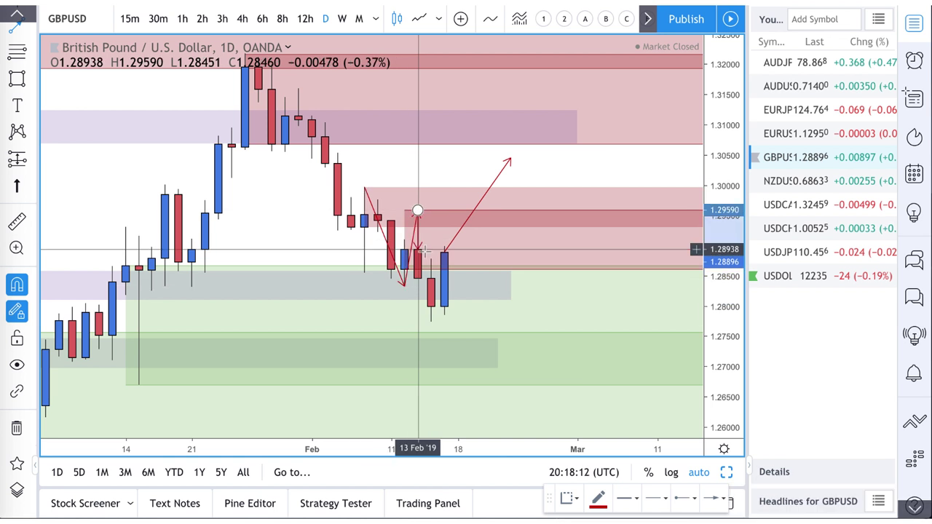
pyautogui.click(431, 321)
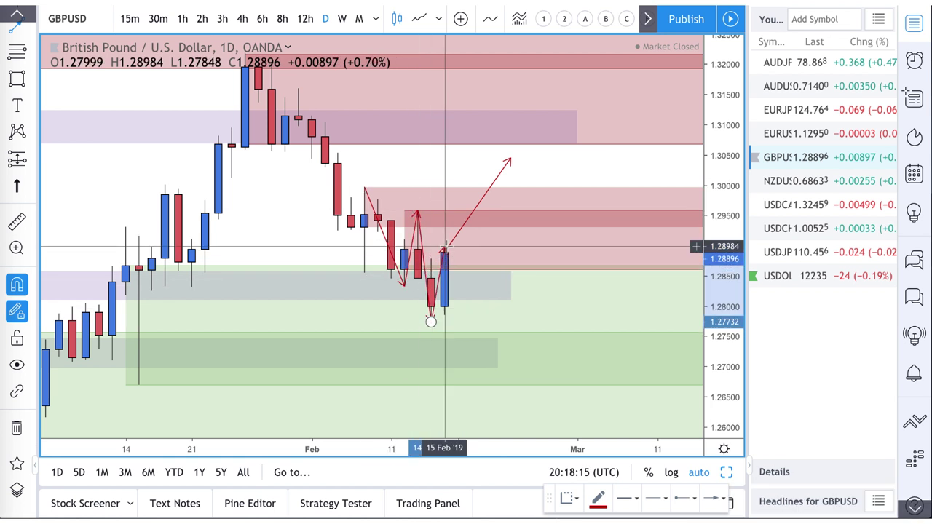
pyautogui.click(445, 248)
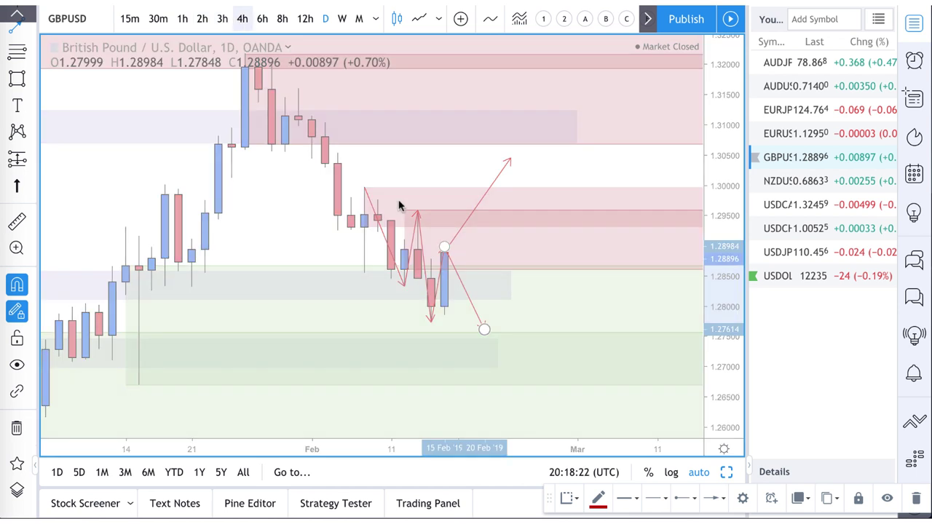
# Switch the GBPUSD chart to the 4-hour timeframe and delete all arrows, keeping the Fib Retracement zones.
pyautogui.click(240, 19)
pyautogui.scroll(-2, 437, 240)
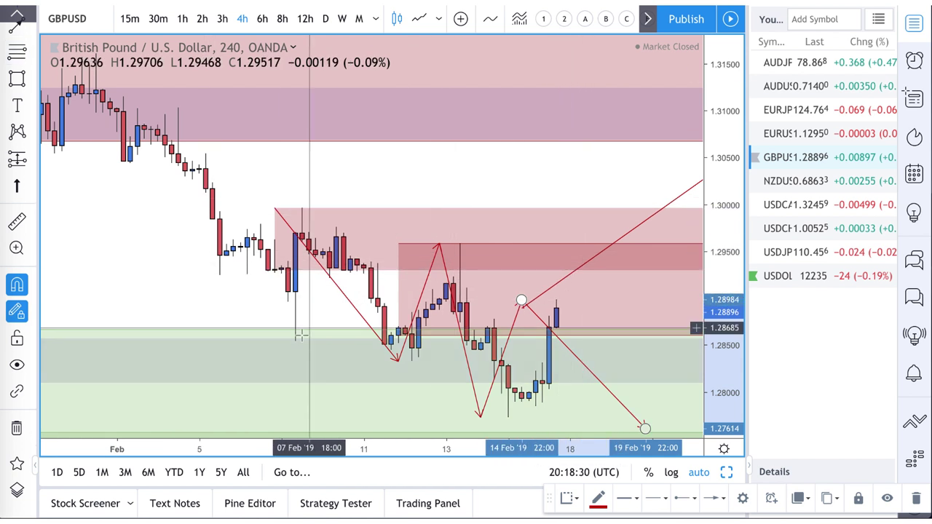
pyautogui.click(17, 490)
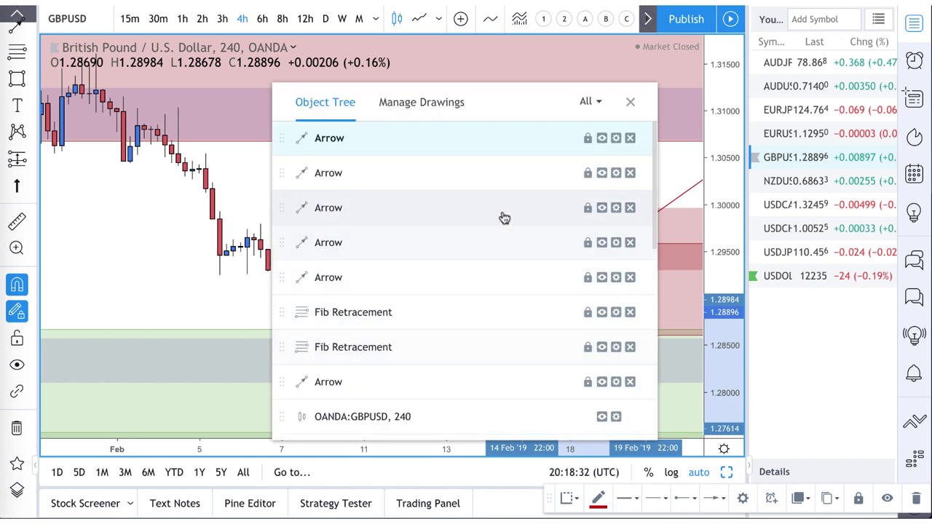
pyautogui.click(629, 138)
pyautogui.click(629, 139)
pyautogui.click(629, 138)
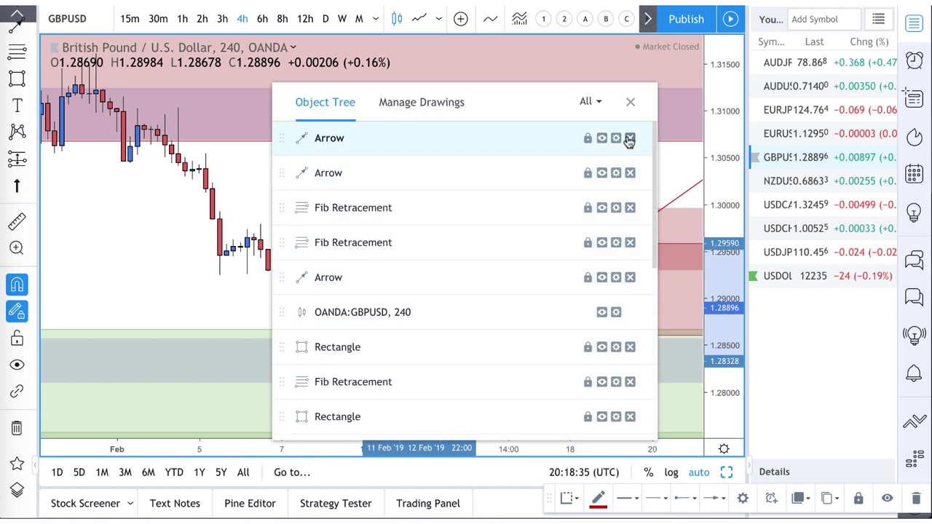
pyautogui.click(629, 139)
pyautogui.click(629, 138)
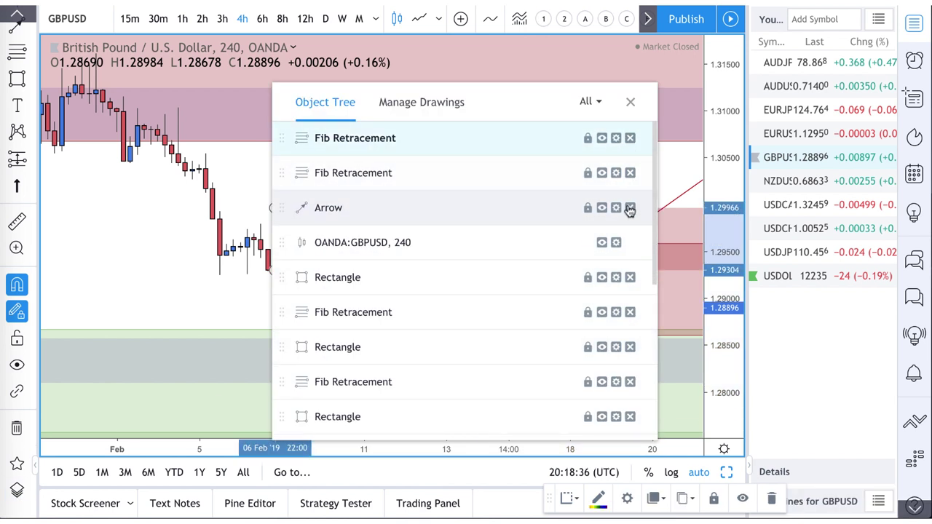
pyautogui.click(630, 207)
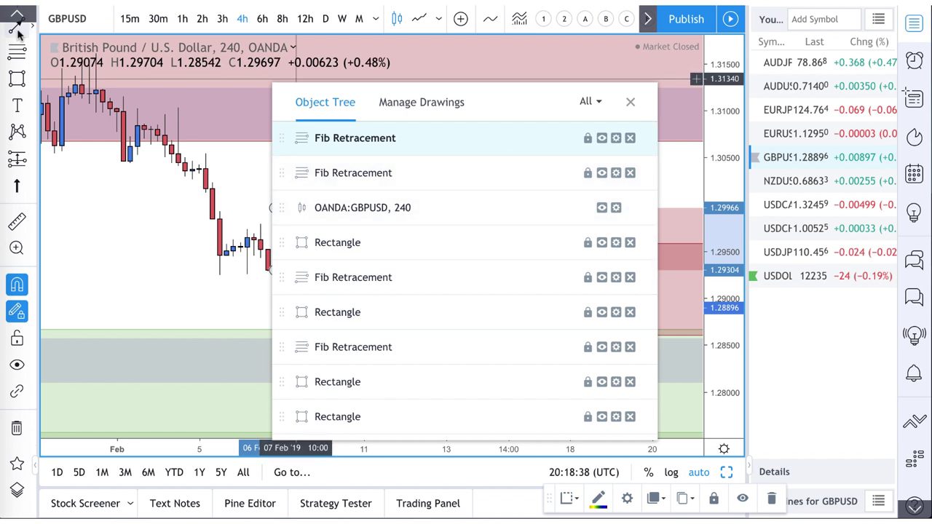
# Draw arrows from 1.28896 up to about 1.29491, from 1.28891 up to about 1.29483, and from 1.29839 down to about 1.29152.
pyautogui.click(20, 32)
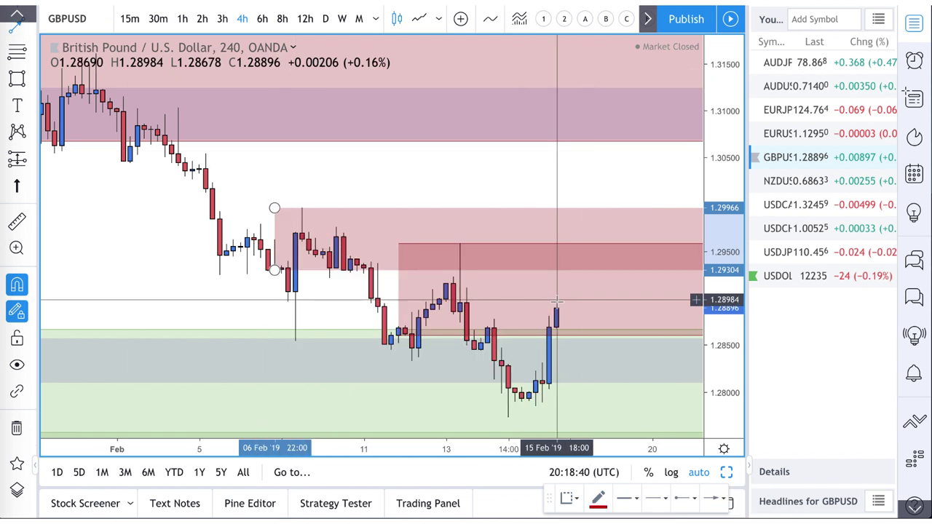
pyautogui.moveTo(557, 307); pyautogui.dragTo(576, 252)
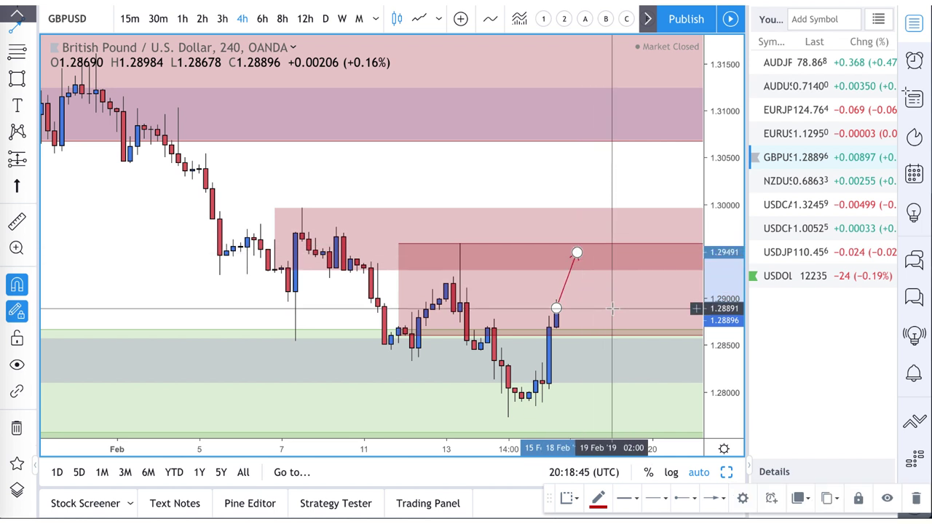
pyautogui.moveTo(610, 309); pyautogui.dragTo(585, 254)
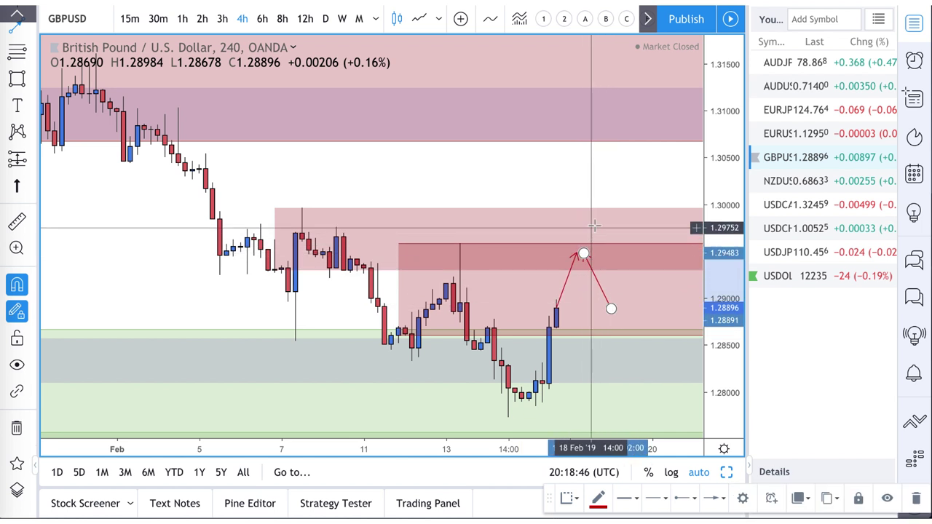
pyautogui.moveTo(597, 220); pyautogui.dragTo(635, 283)
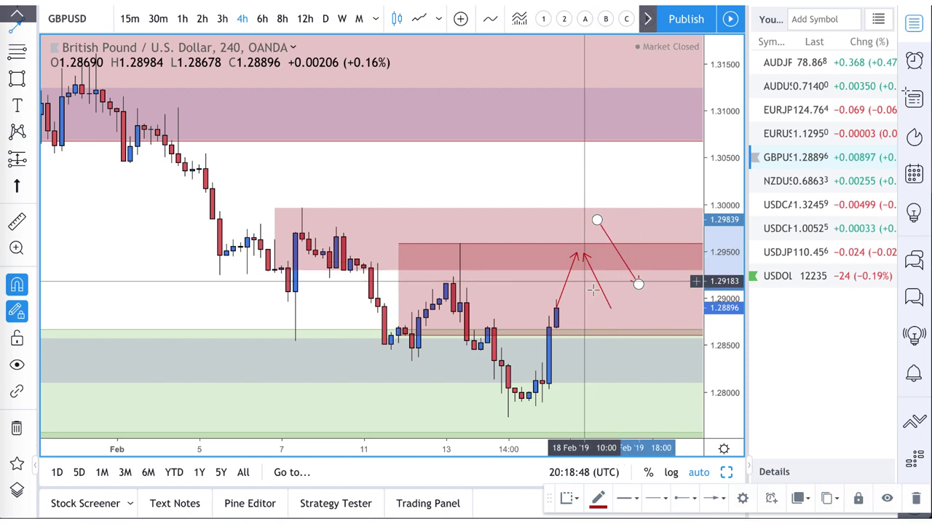
# Review the supply zones and projected arrows on the 1-hour and 4-hour timeframes, finishing on the daily timeframe.
pyautogui.scroll(-3, 553, 277)
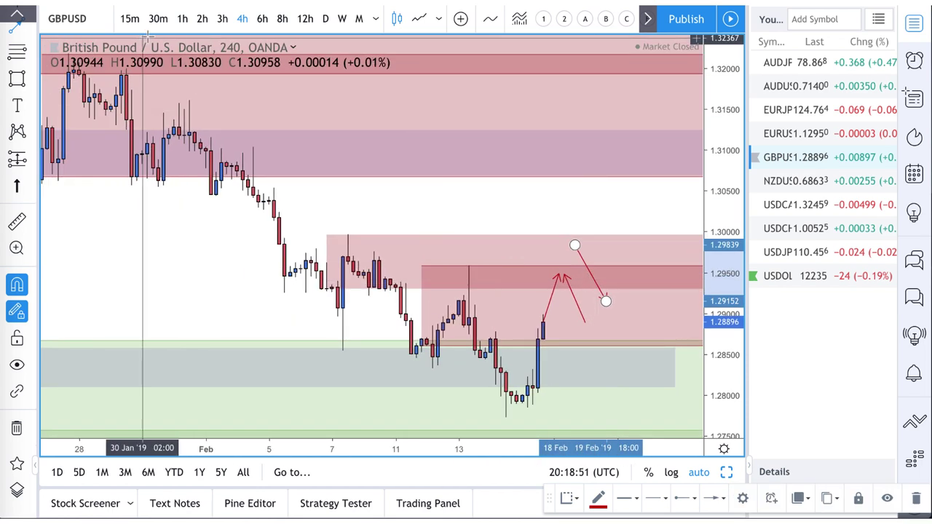
pyautogui.click(182, 18)
pyautogui.scroll(-5, 323, 191)
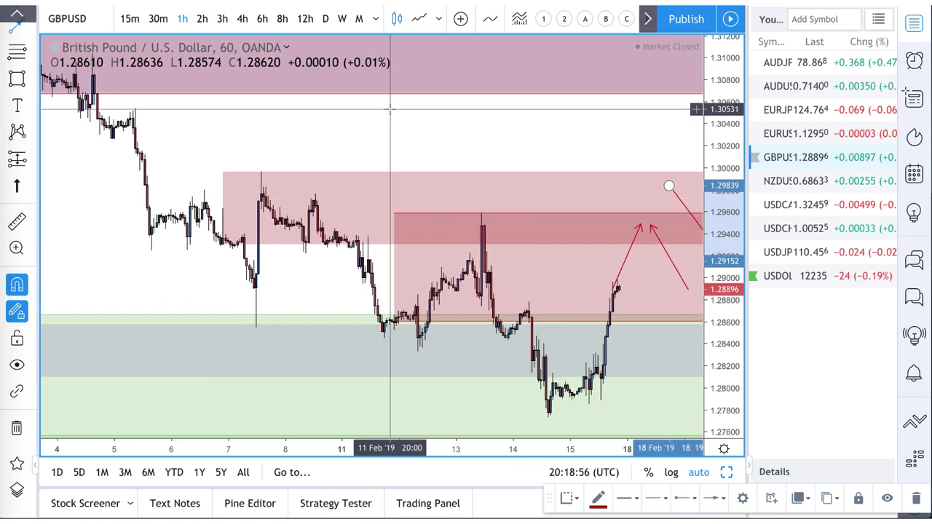
pyautogui.click(242, 22)
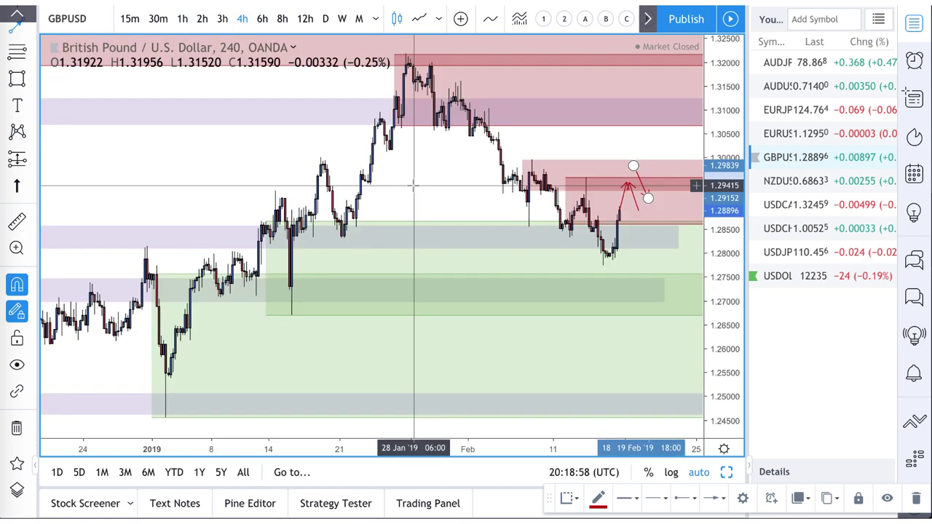
pyautogui.scroll(4, 422, 183)
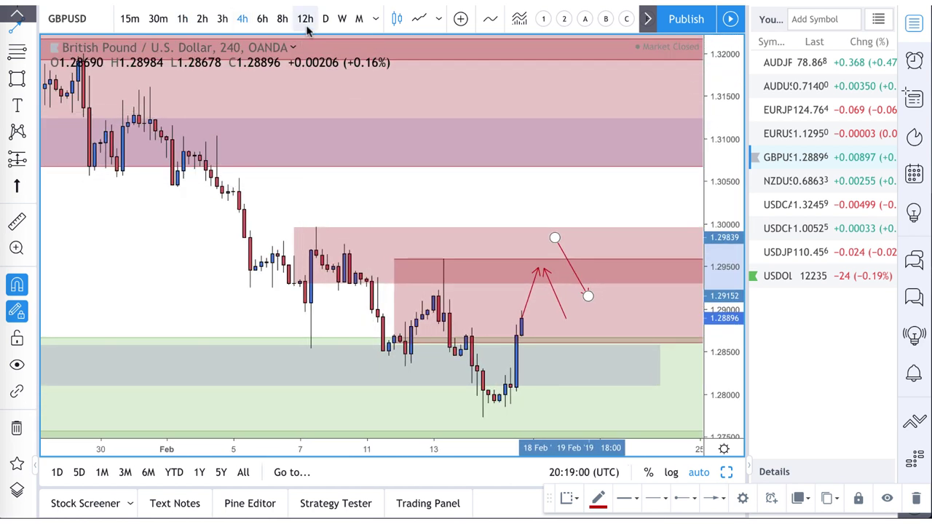
pyautogui.click(325, 19)
pyautogui.scroll(4, 437, 204)
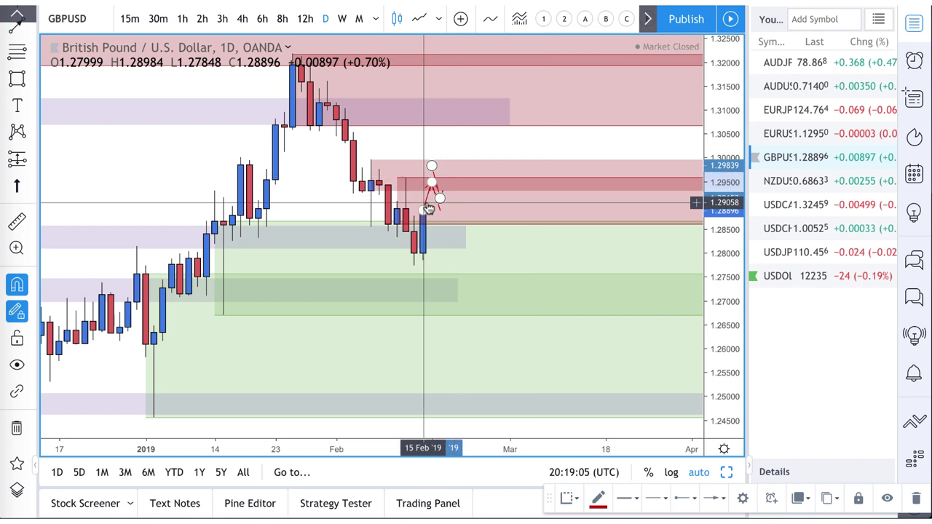
pyautogui.click(428, 209)
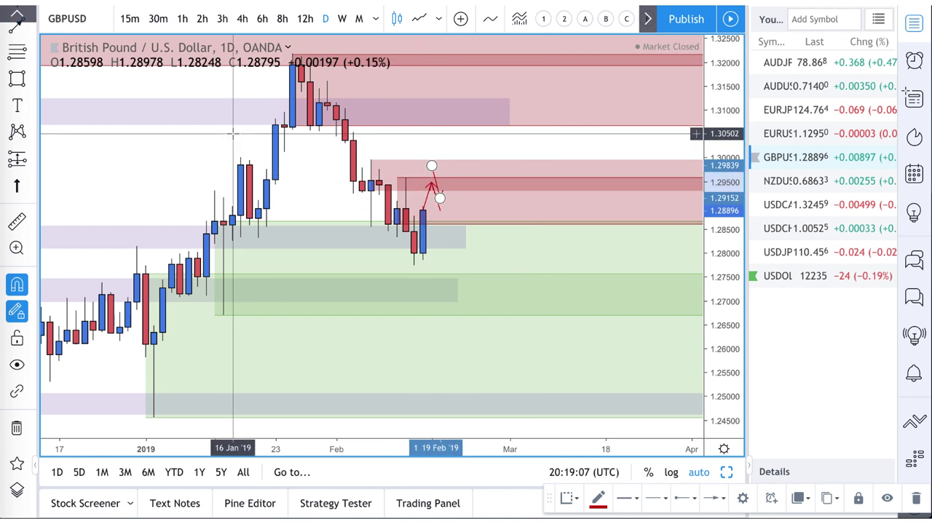
# Draw a Fib Retracement from the 25 January high at 1.32174 to the 14 February low at 1.27732, using the template with a yellow middle level.
pyautogui.click(16, 52)
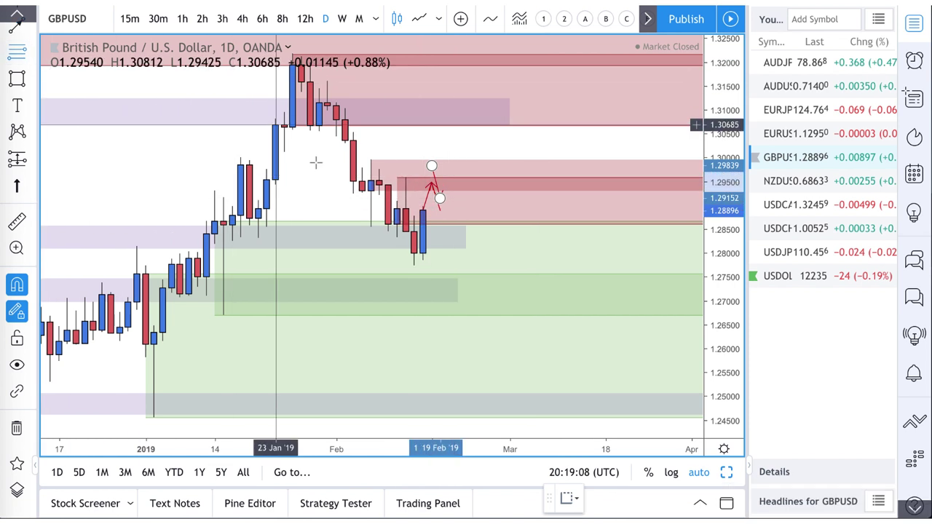
pyautogui.scroll(-3, 447, 157)
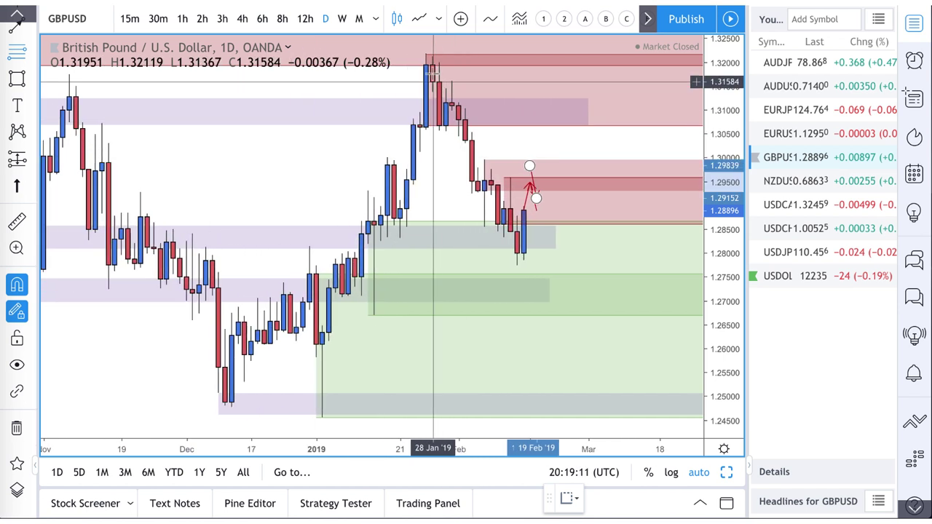
pyautogui.click(426, 54)
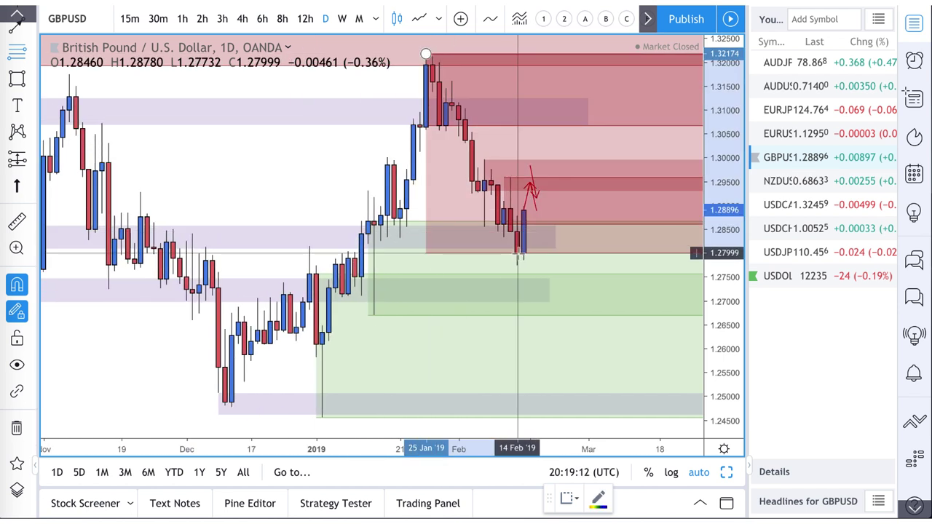
pyautogui.click(567, 498)
pyautogui.click(586, 472)
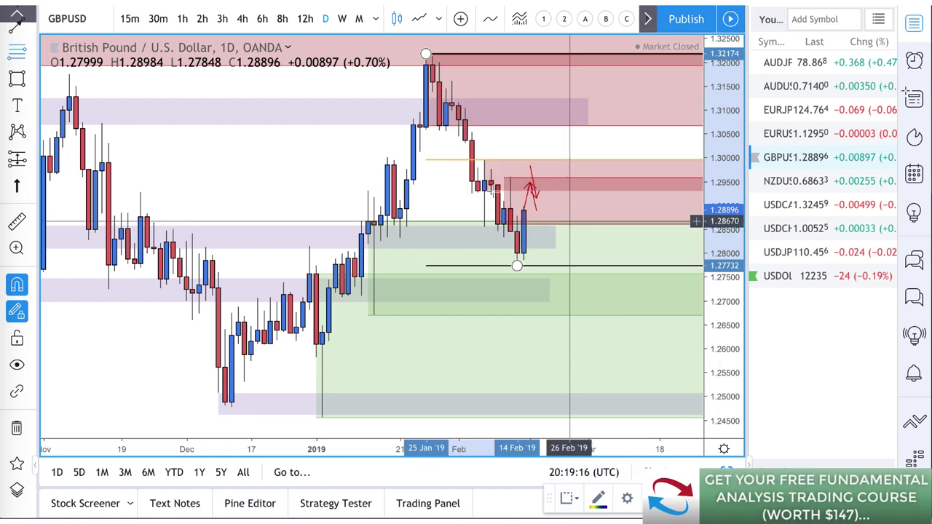
pyautogui.moveTo(472, 93); pyautogui.dragTo(391, 92)
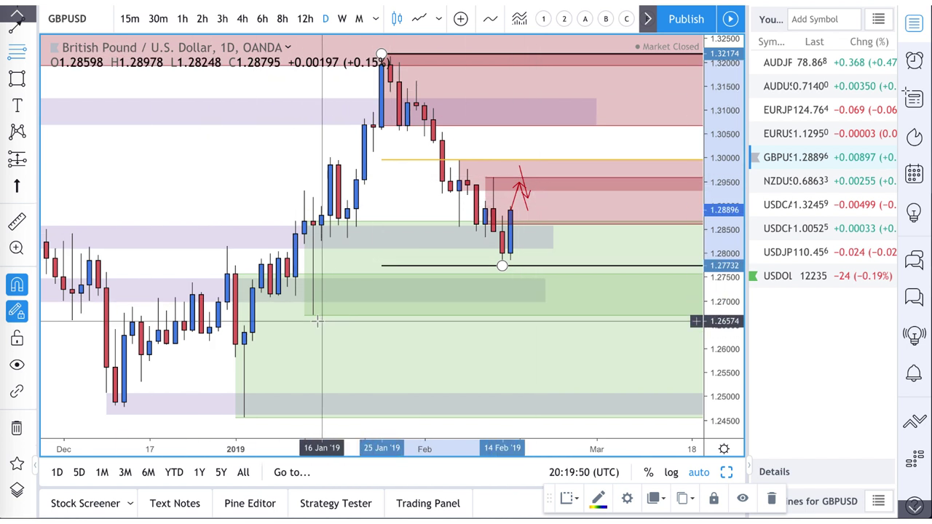
# Draw a second Fib Retracement from the 3 January low at 1.24560 up to the 25 January high at 1.32174.
pyautogui.click(32, 52)
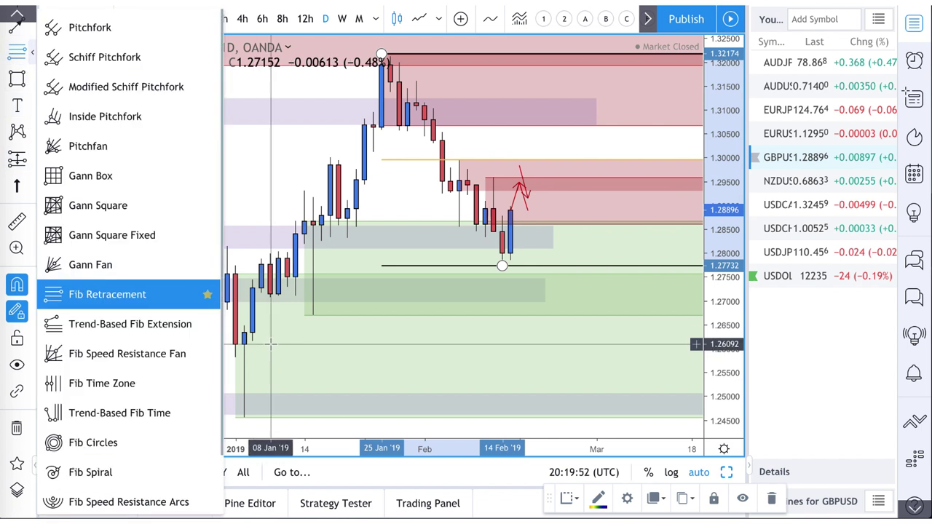
pyautogui.click(244, 417)
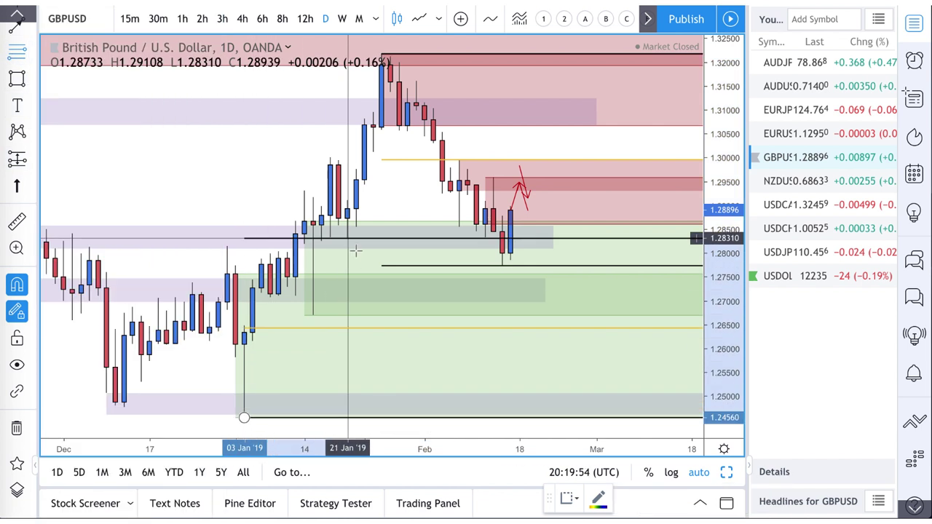
pyautogui.click(381, 54)
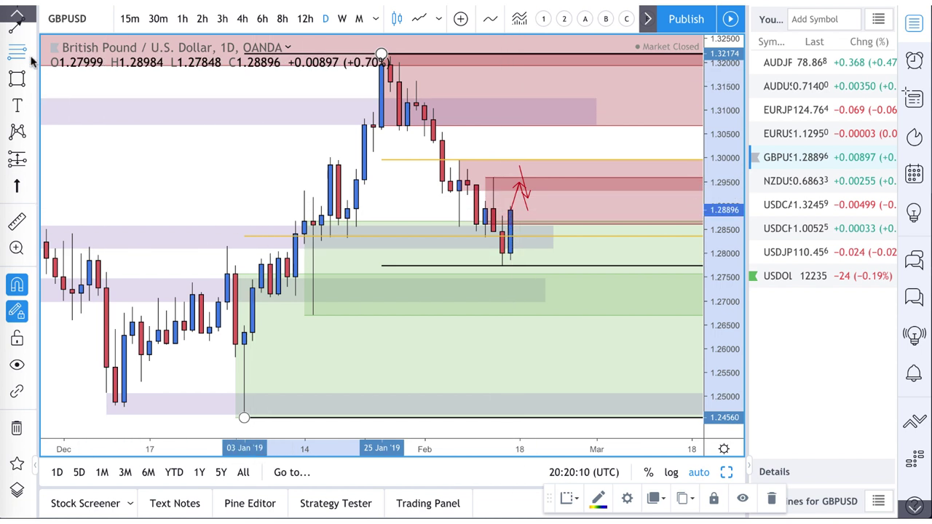
# Draw an arrow from the 15 February close at 1.28896 up to about 1.31837 at 22 February.
pyautogui.click(15, 29)
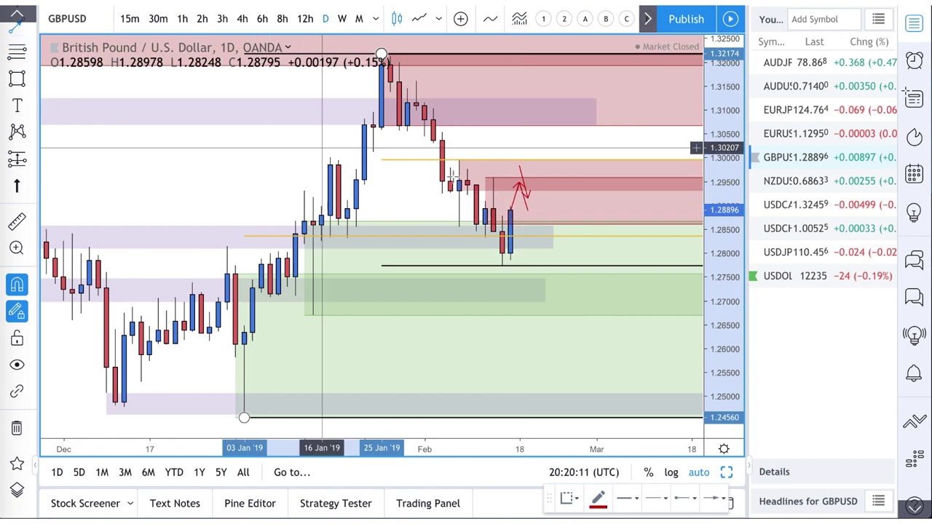
pyautogui.click(511, 211)
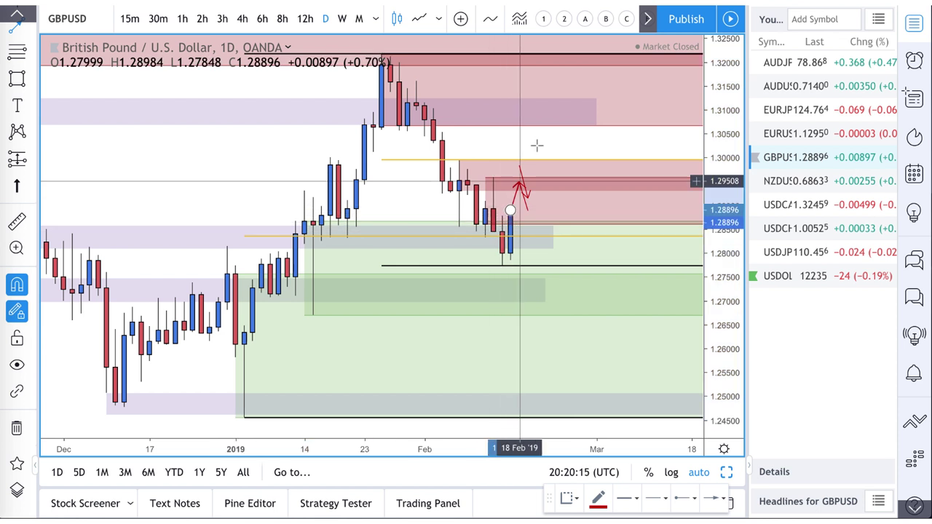
pyautogui.click(554, 71)
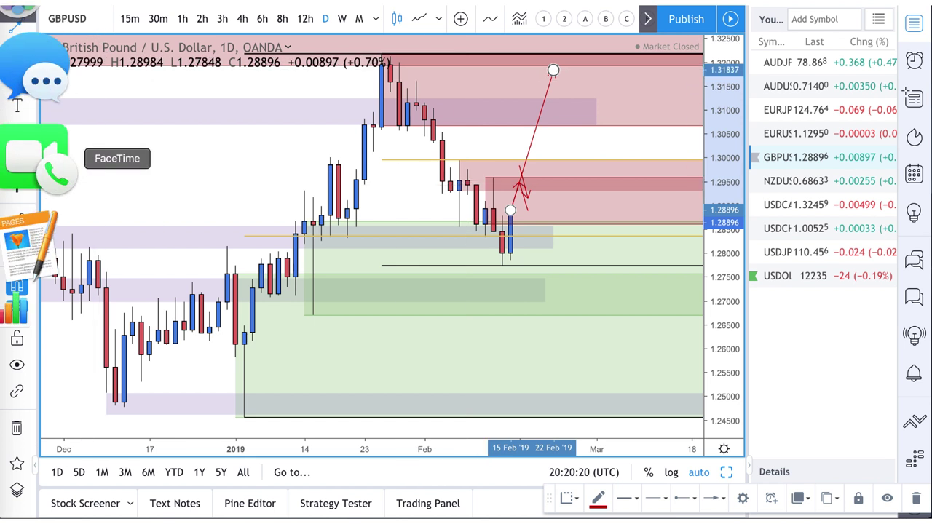
# Delete all four arrows and the two black-and-yellow Fib Retracements, keeping the supply and demand zones.
pyautogui.click(21, 493)
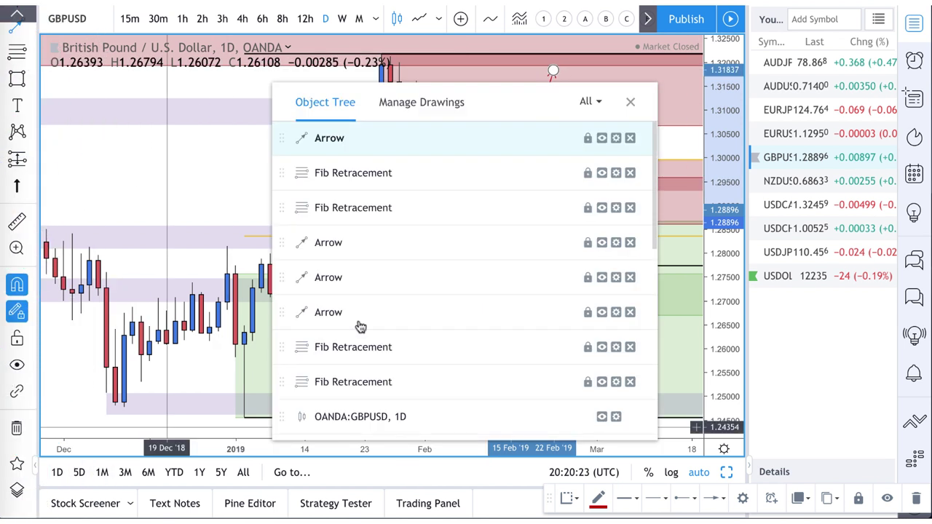
pyautogui.click(631, 139)
pyautogui.click(631, 208)
pyautogui.click(631, 208)
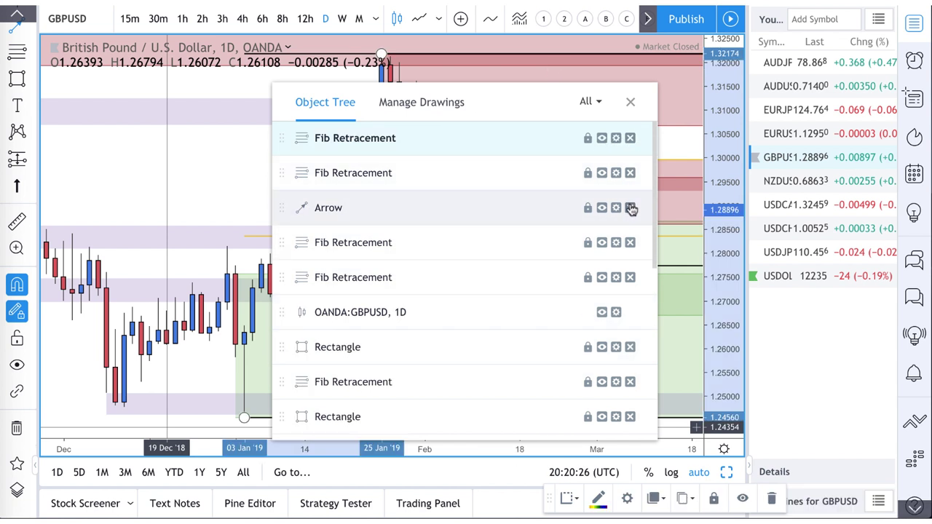
pyautogui.click(631, 208)
pyautogui.click(192, 178)
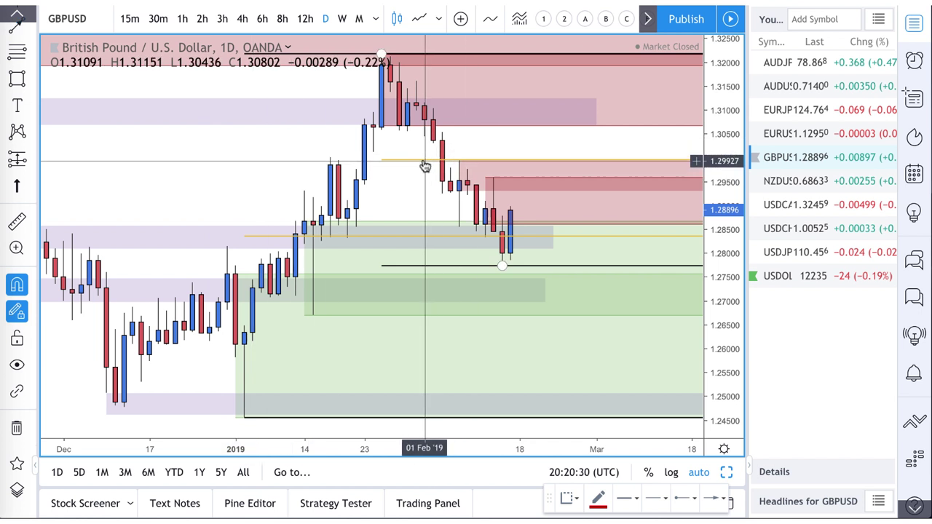
pyautogui.press('Delete')
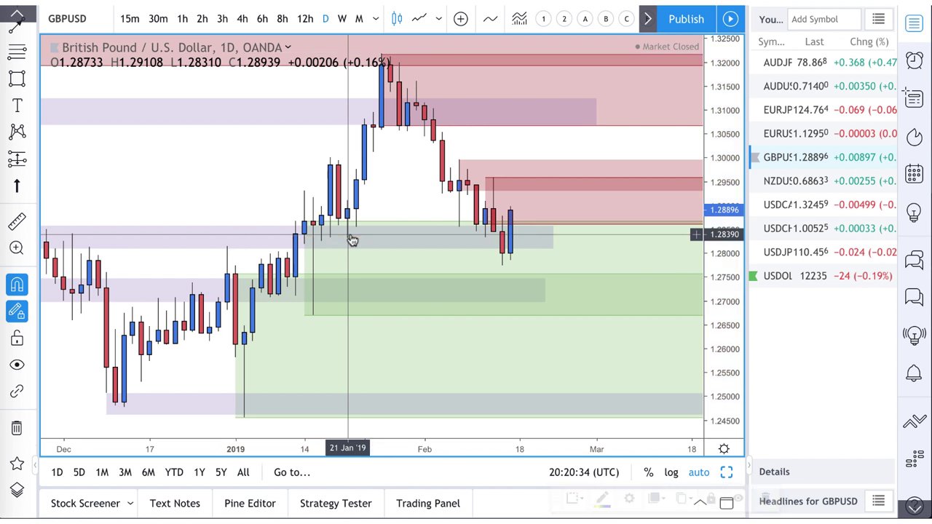
pyautogui.scroll(-3, 462, 233)
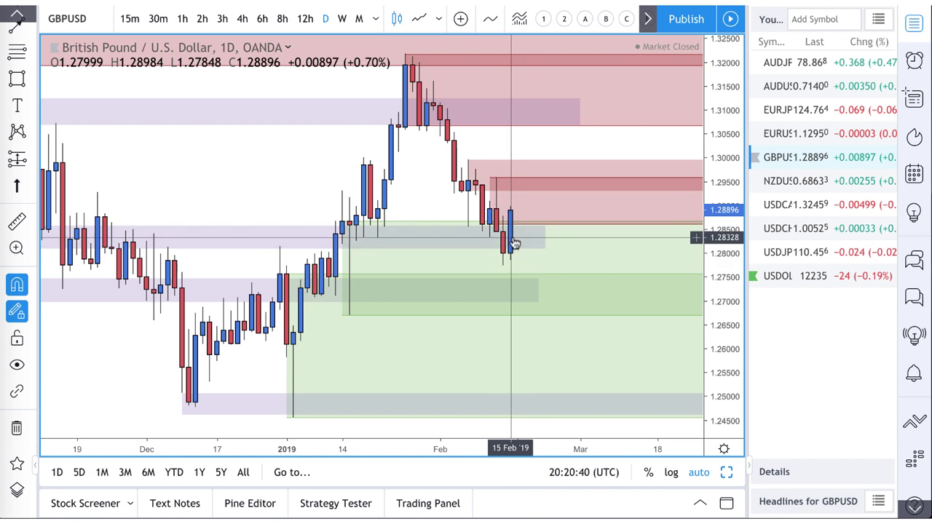
pyautogui.click(486, 230)
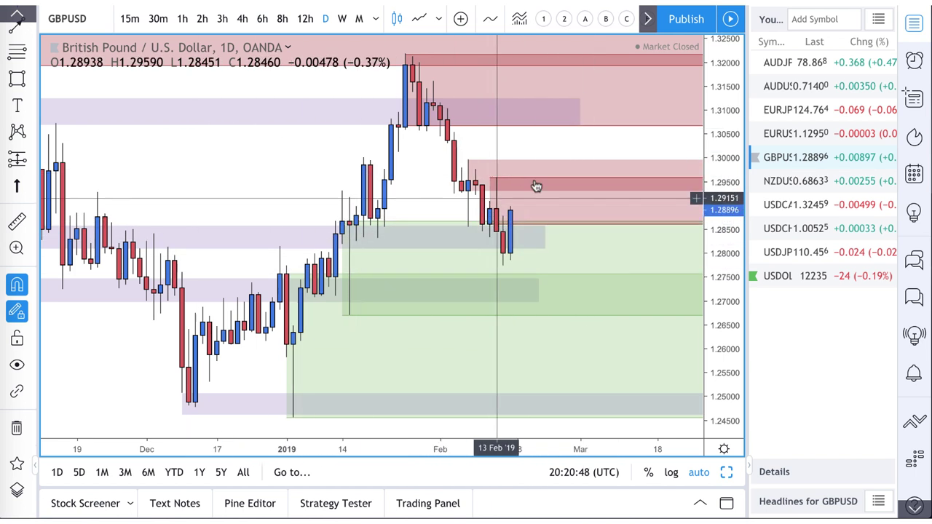
pyautogui.scroll(-2, 504, 182)
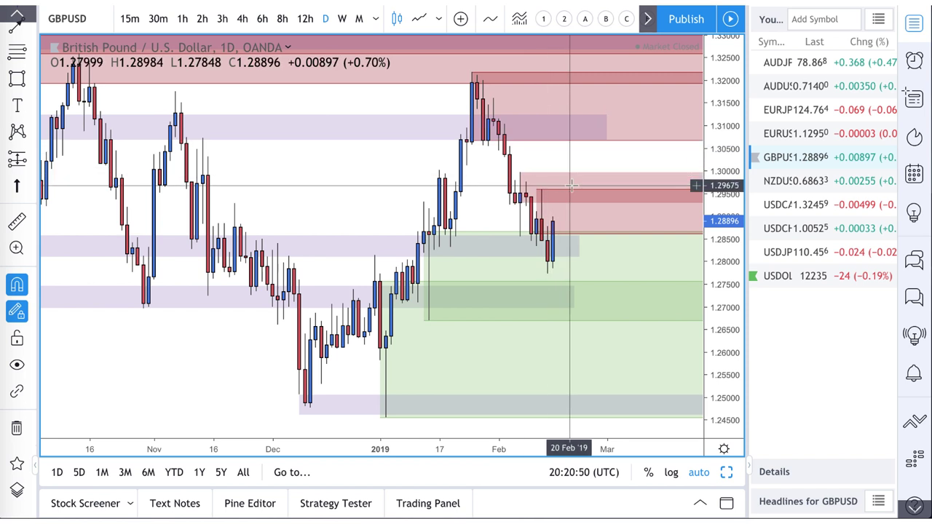
pyautogui.scroll(1, 591, 194)
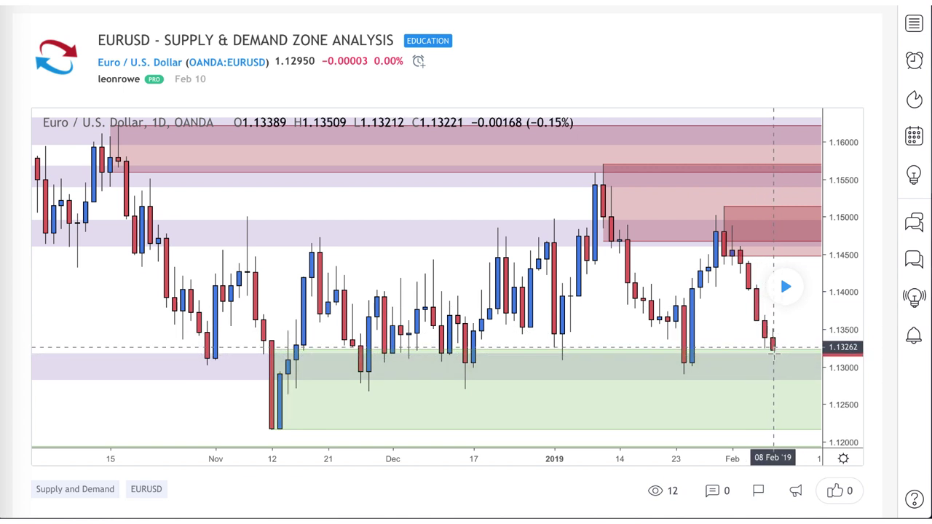
# Play the chart in the published EURUSD supply and demand zone analysis from 10 February.
pyautogui.click(787, 292)
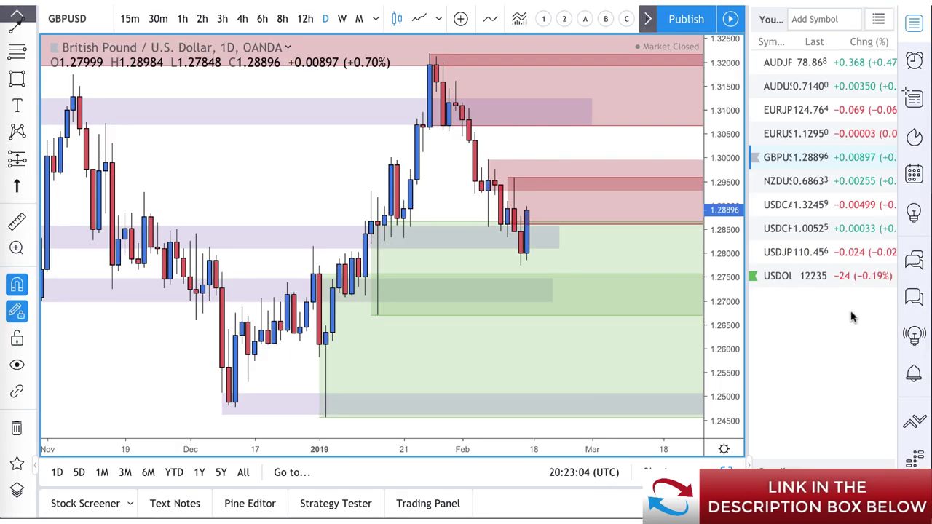
# Open the EURUSD chart and draw a zigzag of arrows from 1.12953 via about 1.13628, 1.13245, 1.14128, 1.12550 and 1.13947 to 1.13331.
pyautogui.click(797, 133)
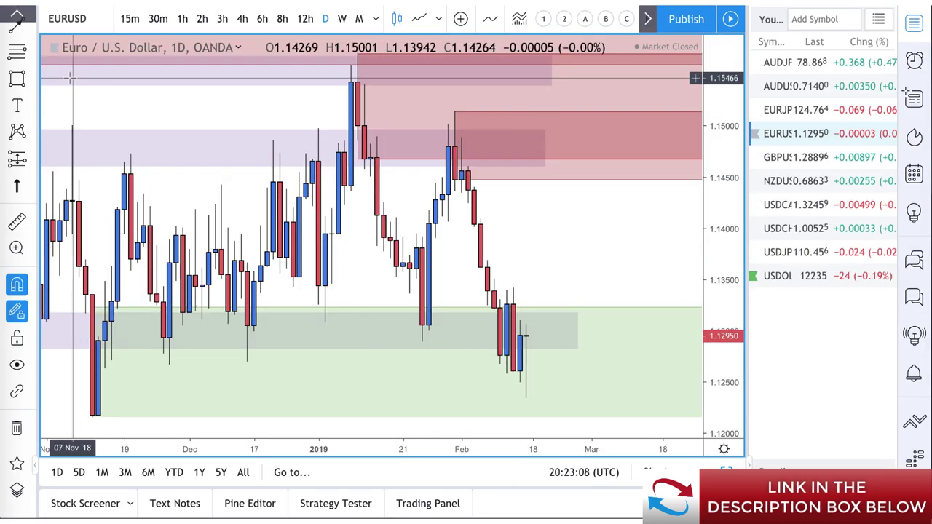
pyautogui.click(525, 335)
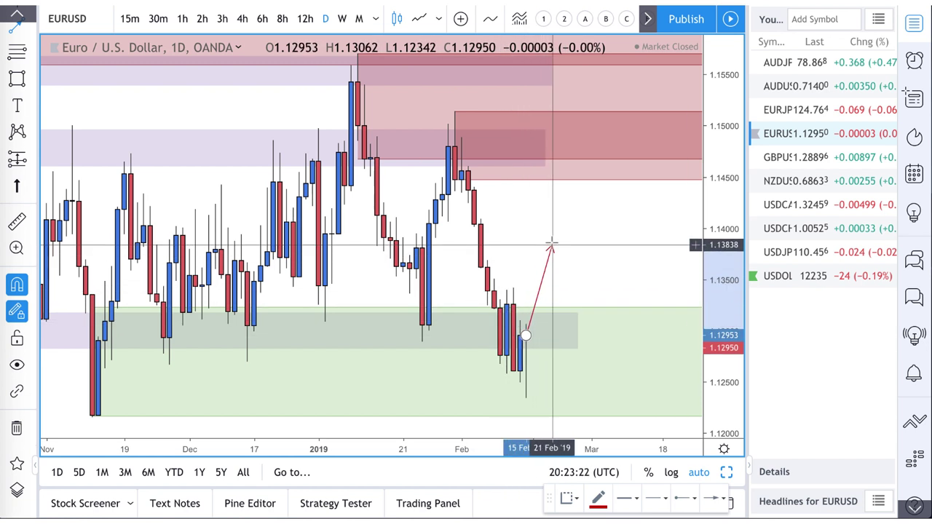
pyautogui.click(545, 267)
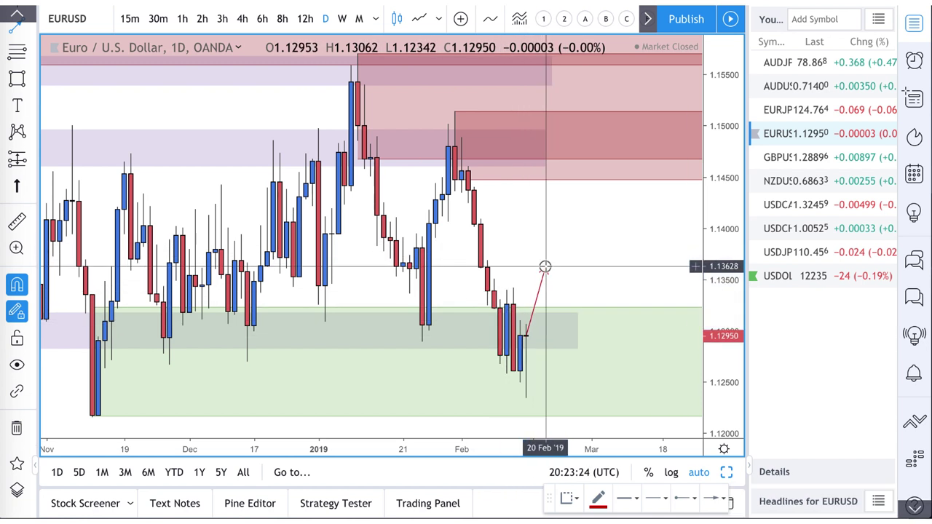
pyautogui.click(565, 305)
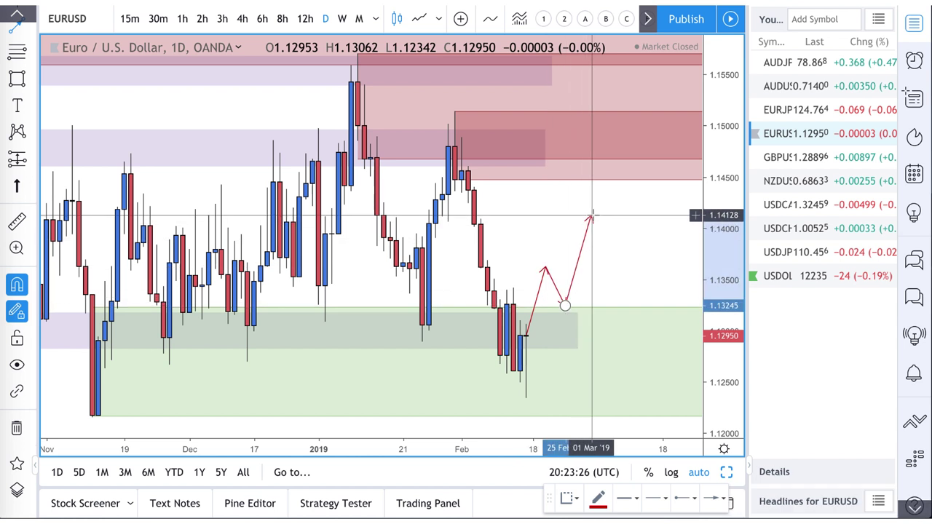
pyautogui.click(591, 216)
pyautogui.doubleClick(623, 376)
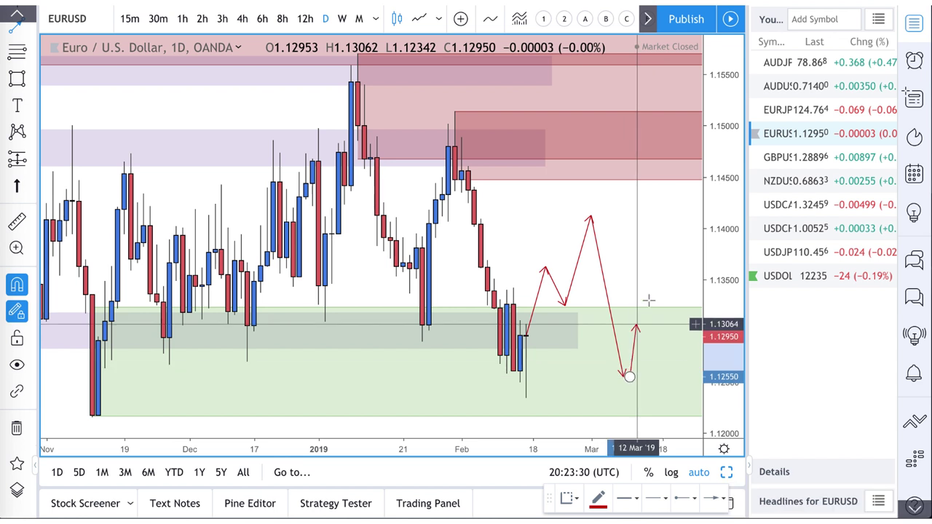
pyautogui.click(655, 234)
pyautogui.doubleClick(675, 295)
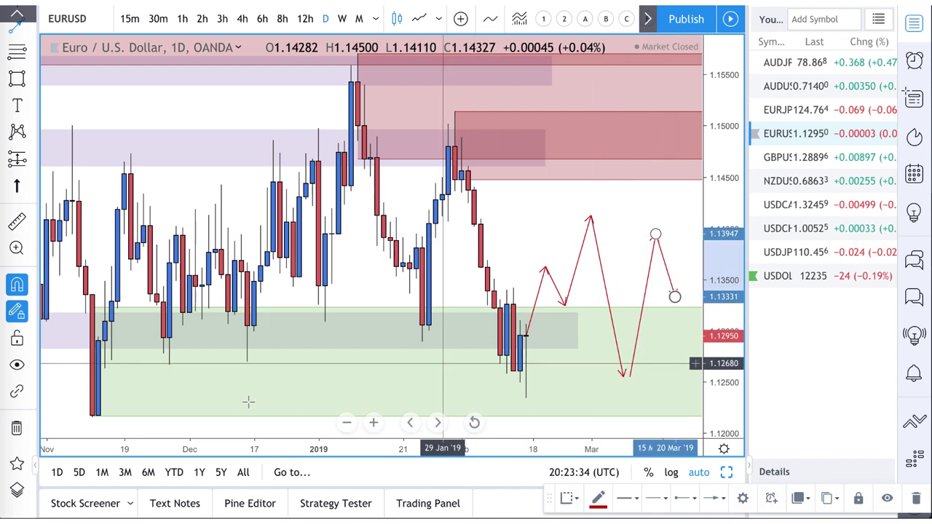
# Delete all the zigzag arrows from the EURUSD chart, keeping the Fib Retracements and the supply and demand zones.
pyautogui.click(17, 490)
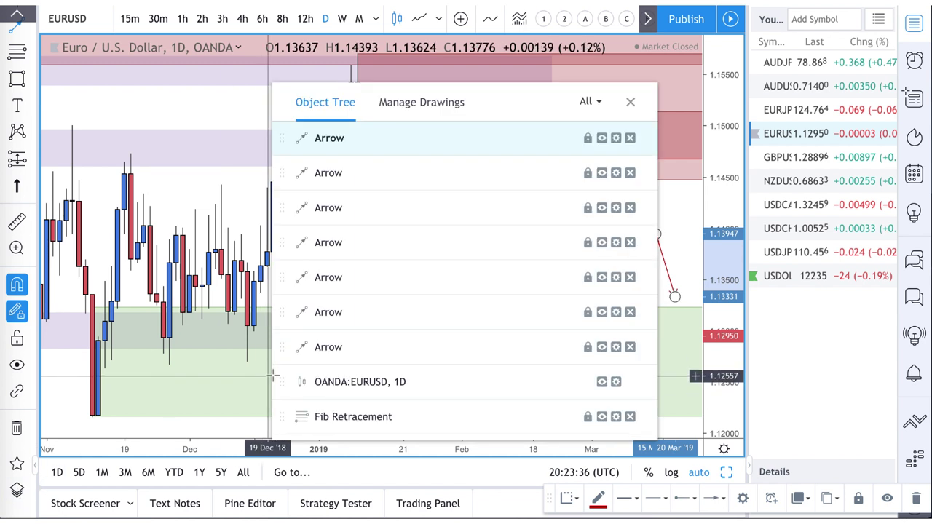
pyautogui.click(630, 138)
pyautogui.click(629, 138)
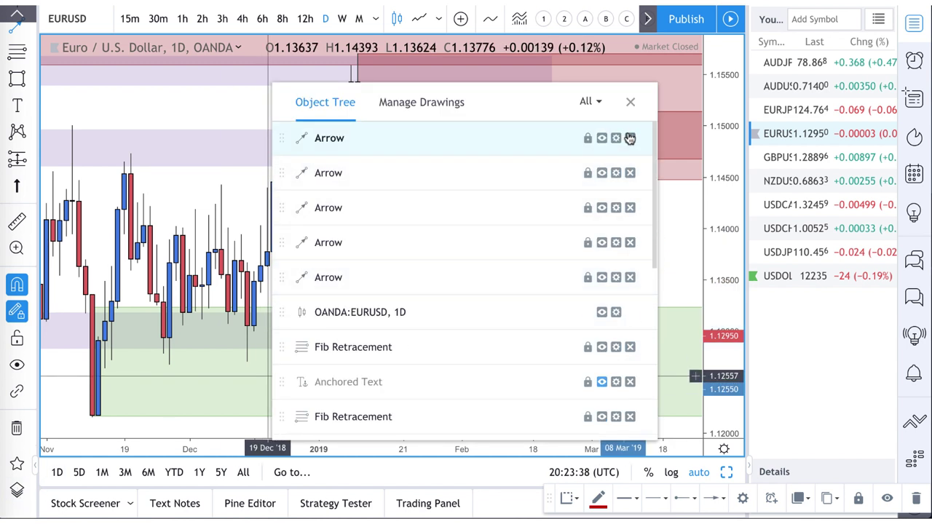
pyautogui.click(630, 138)
pyautogui.click(630, 138)
pyautogui.click(629, 138)
pyautogui.click(630, 138)
pyautogui.click(630, 138)
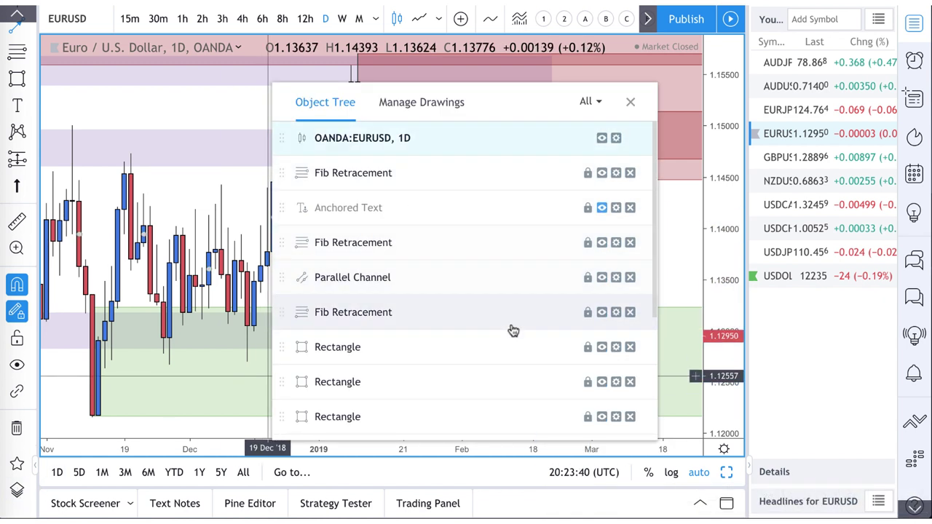
# Draw connected arrows from the 15 February close at 1.12953 down to about 1.11246, up to 1.12552 and down to 1.11685.
pyautogui.click(190, 186)
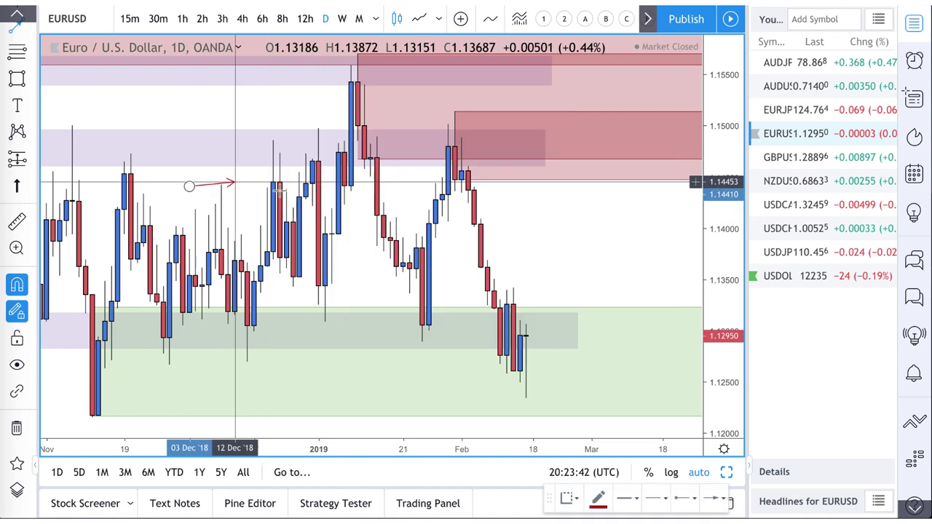
pyautogui.press('Escape')
pyautogui.moveTo(728, 287); pyautogui.dragTo(725, 388)
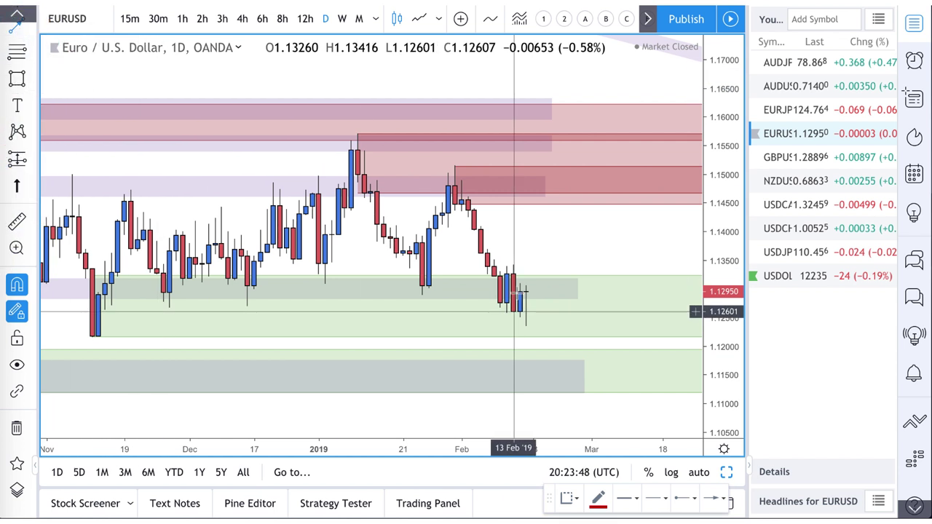
pyautogui.click(526, 291)
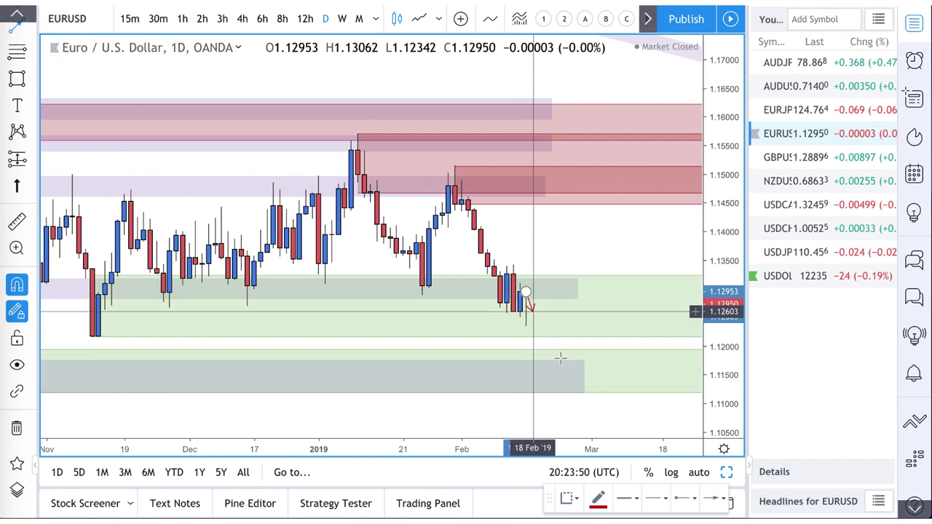
pyautogui.click(552, 390)
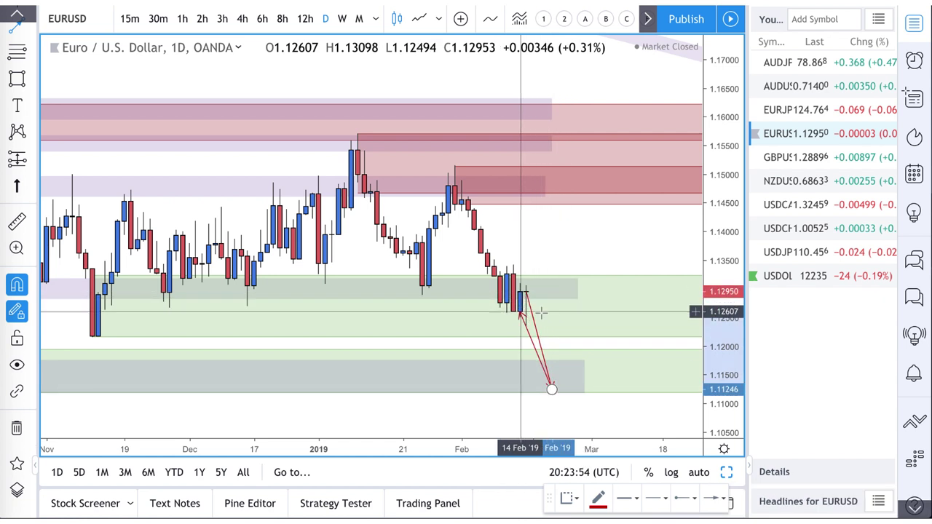
pyautogui.click(578, 315)
pyautogui.click(597, 364)
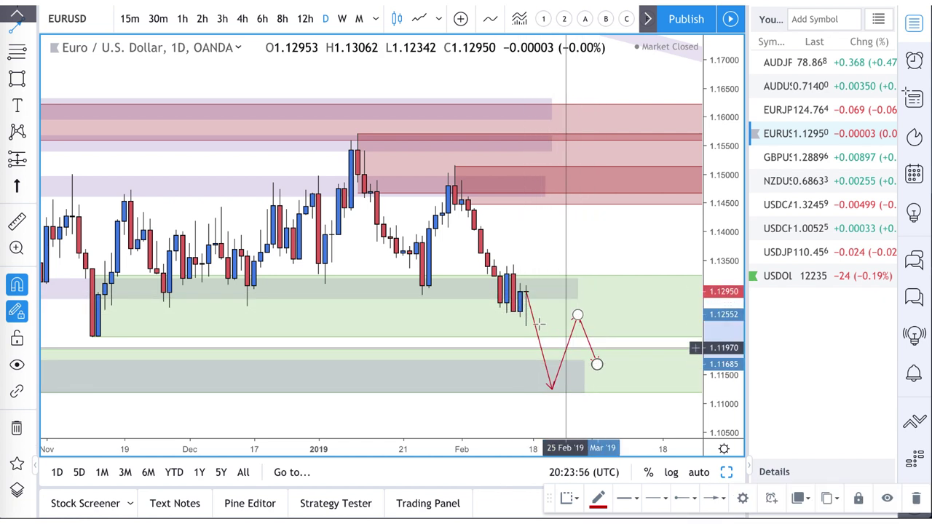
# Draw an arrow from about 1.12590 at 26 February back to about 1.12681 at 18 February.
pyautogui.click(571, 312)
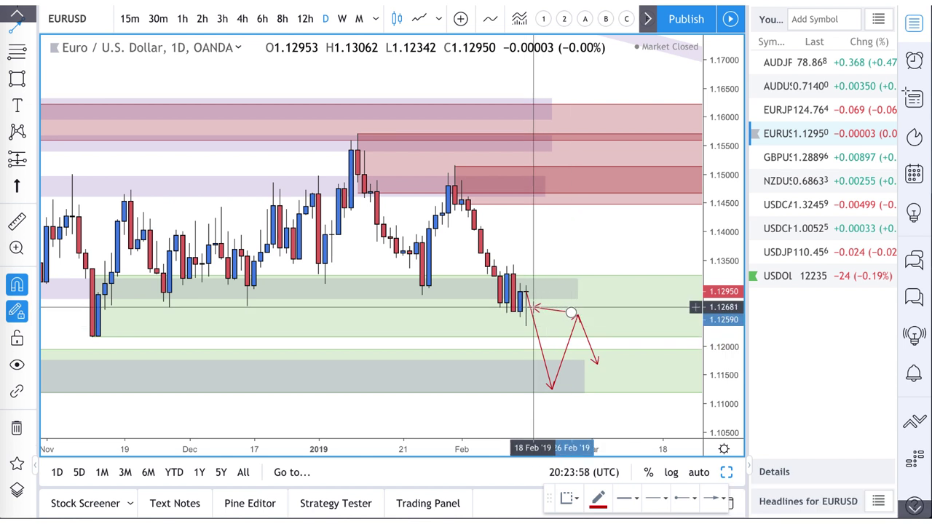
pyautogui.click(533, 307)
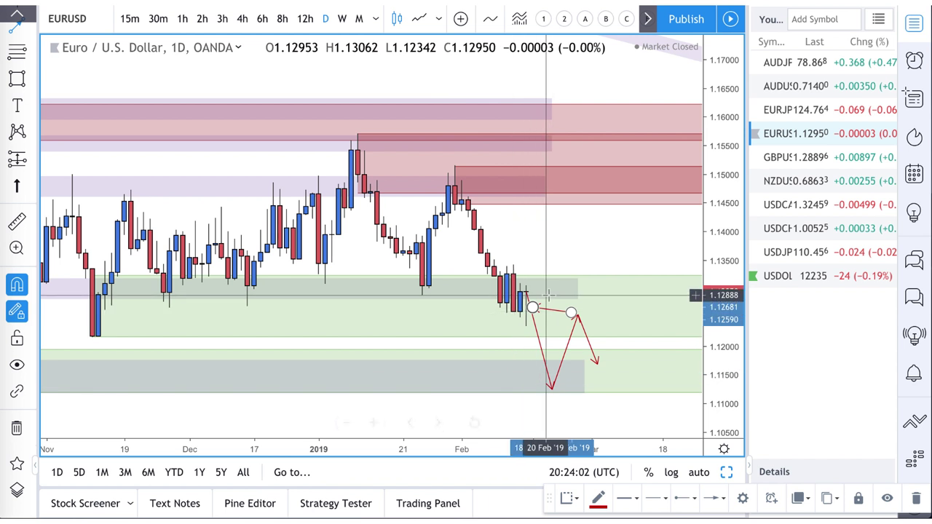
pyautogui.click(570, 500)
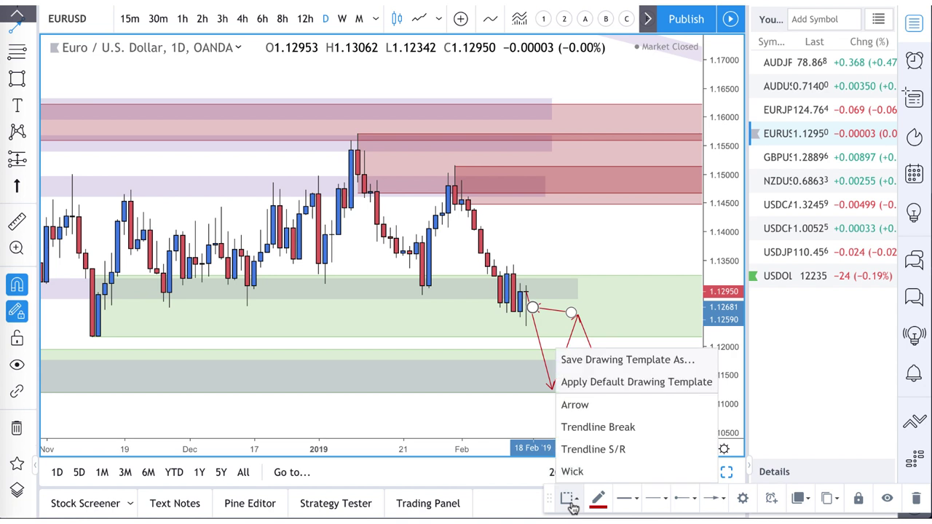
pyautogui.click(570, 500)
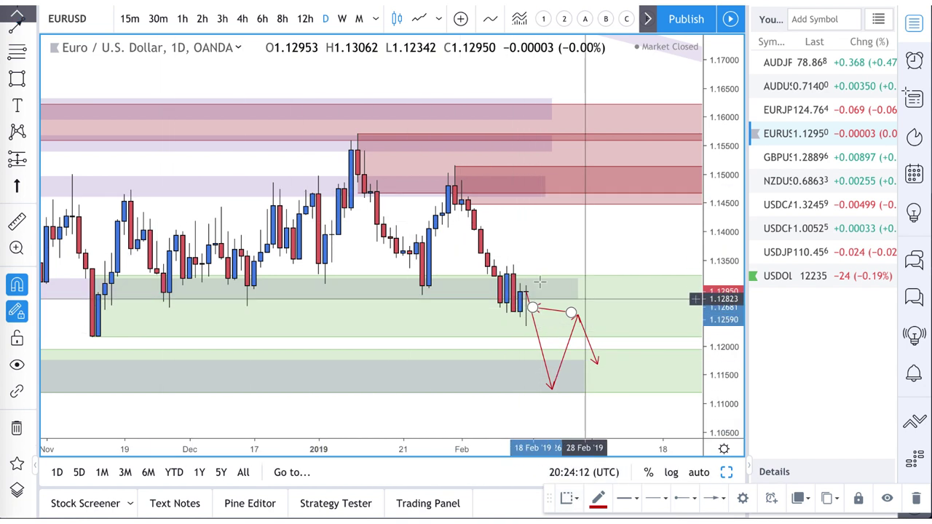
# Draw an arrow from the 15 February close at 1.12953 up to about 1.13754 at 21 February.
pyautogui.click(531, 305)
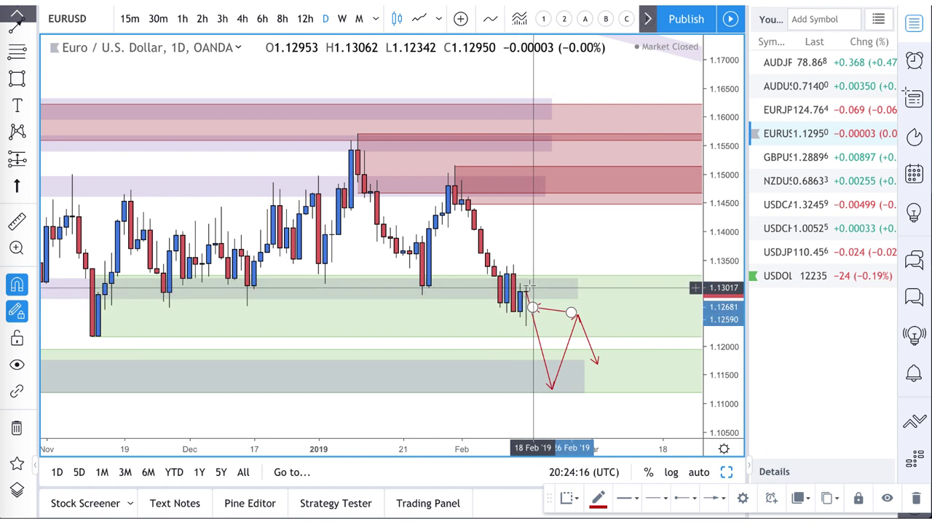
pyautogui.scroll(5, 532, 304)
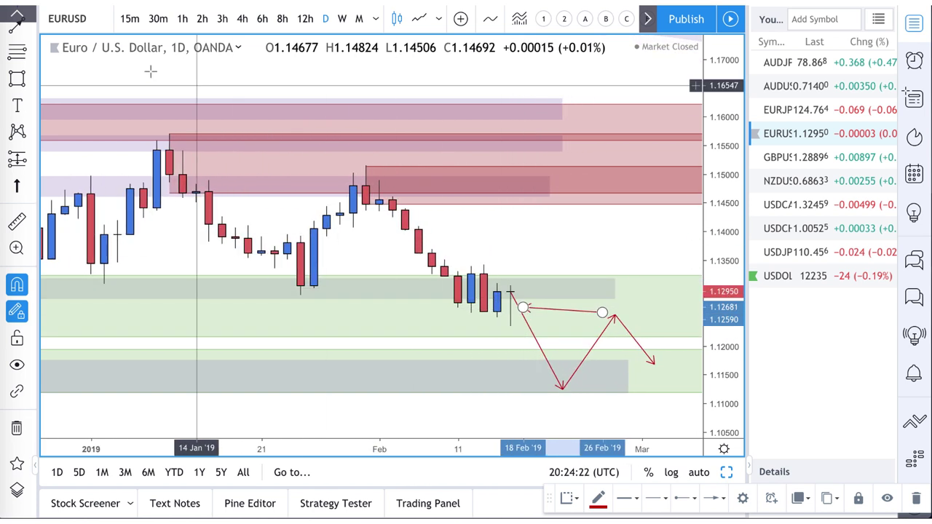
pyautogui.click(511, 292)
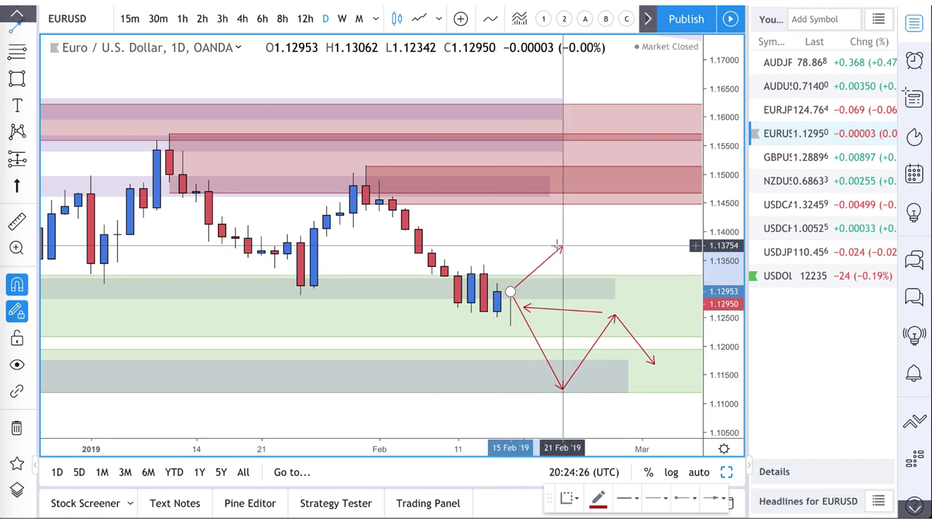
pyautogui.click(560, 246)
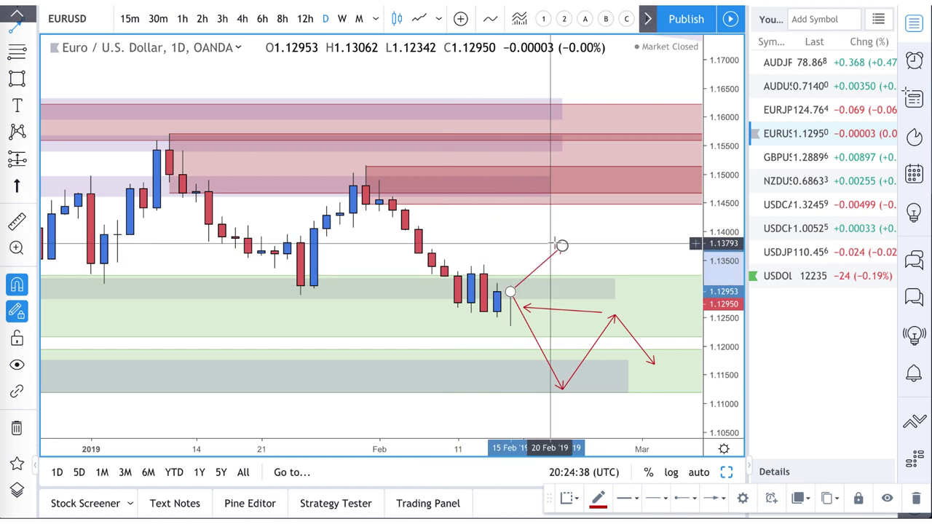
# Draw a downward arrow from the supply zone at about 1.14576 on 26 February to about 1.13795 on 6 March.
pyautogui.scroll(-5, 561, 245)
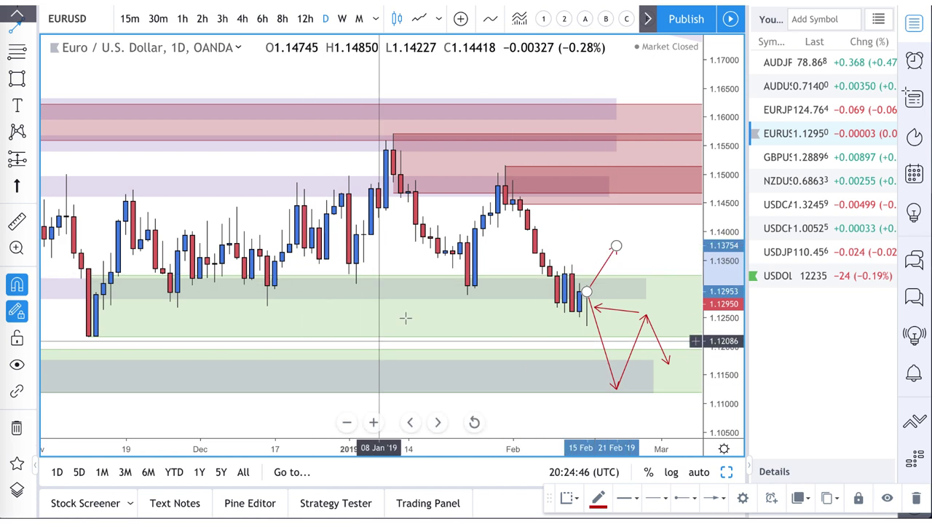
pyautogui.click(475, 423)
pyautogui.scroll(5, 475, 407)
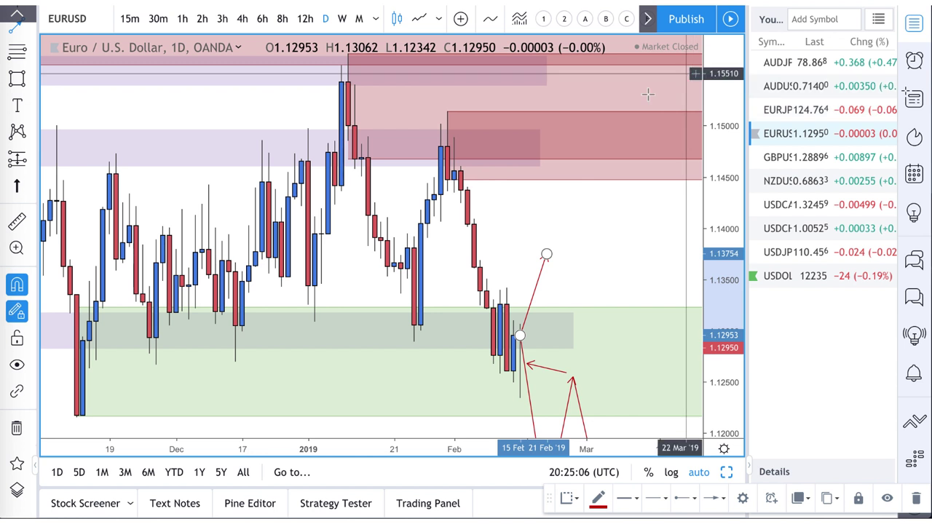
pyautogui.click(31, 26)
pyautogui.click(76, 236)
pyautogui.click(567, 170)
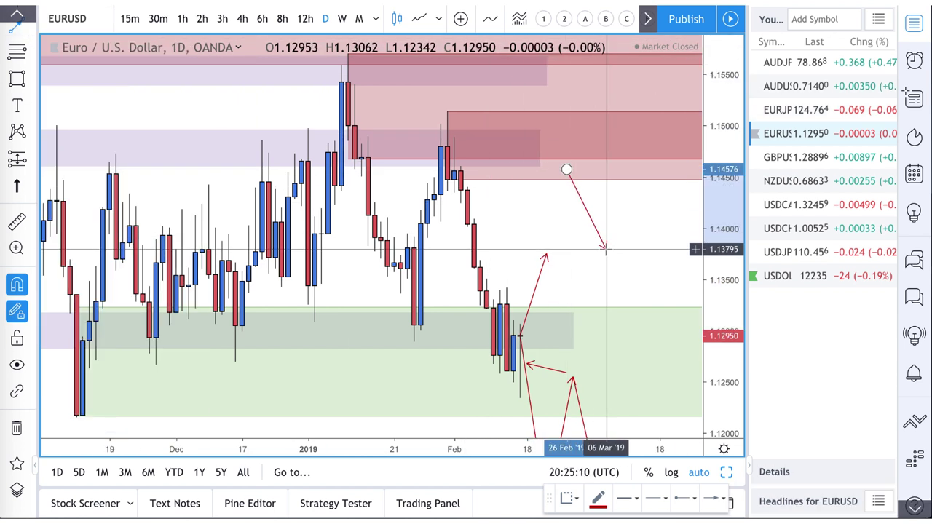
pyautogui.click(607, 249)
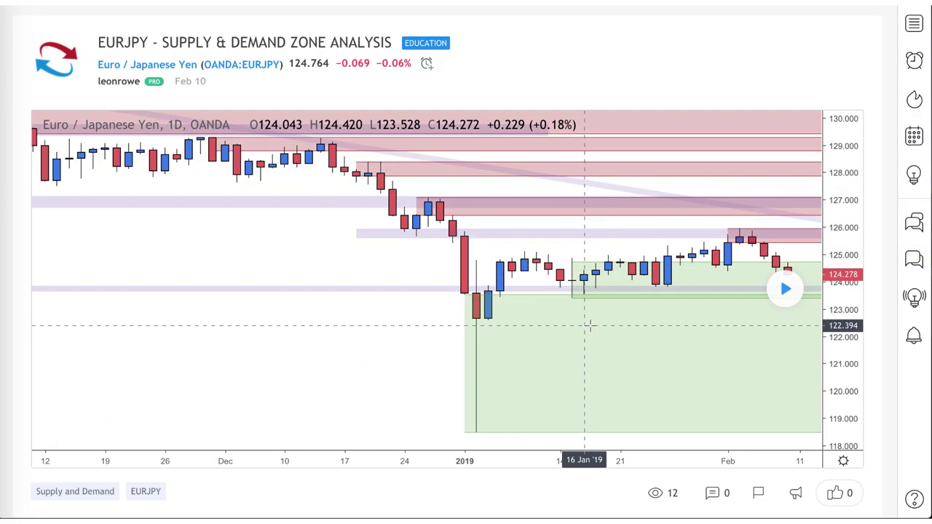
# Play the chart in the published EURJPY supply and demand zone analysis from 10 February, then open the EURJPY daily chart.
pyautogui.click(785, 290)
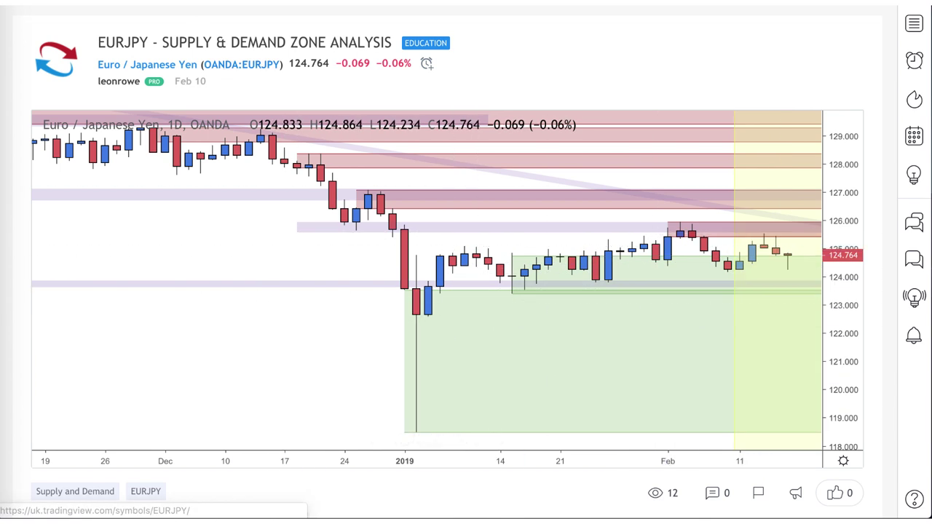
pyautogui.press('Escape')
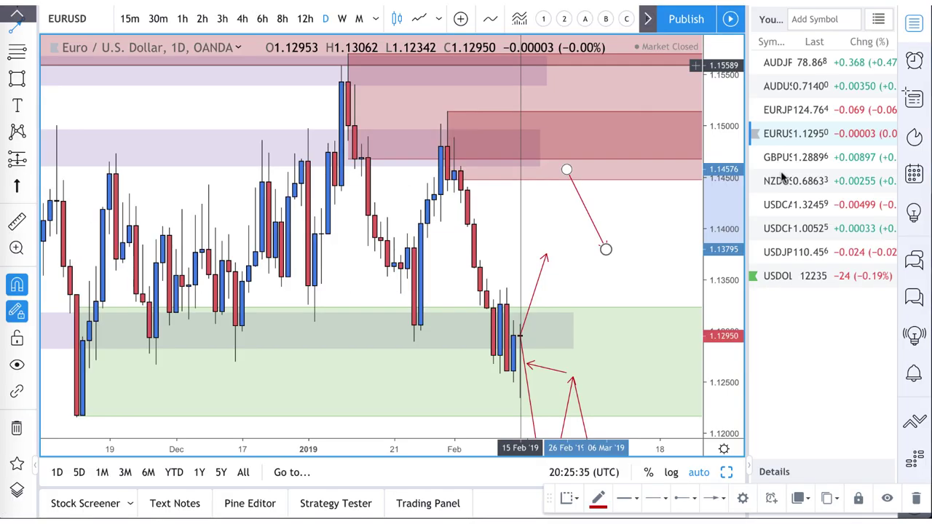
pyautogui.click(790, 111)
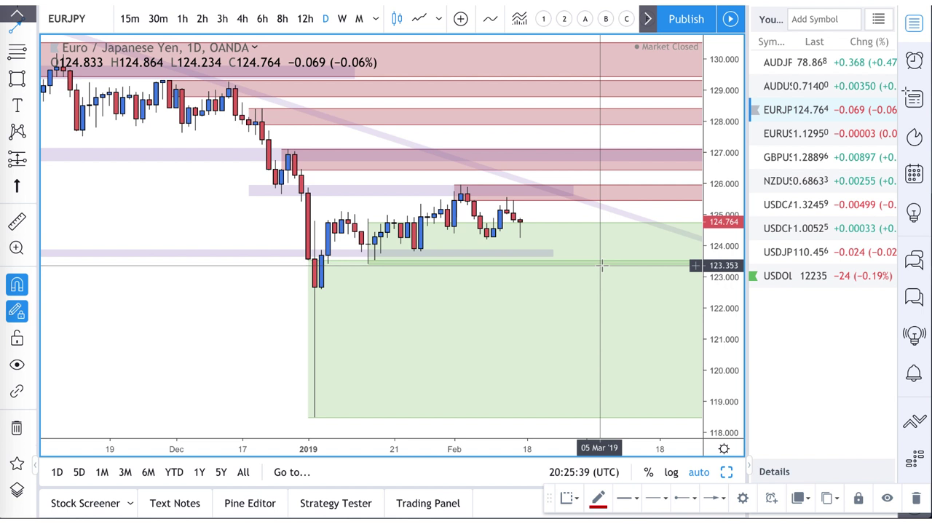
# Draw arrows from the 15 February close at 124.764 up to about 125.637 at 19 February and down to about 123.858 at 21 February.
pyautogui.scroll(5, 493, 252)
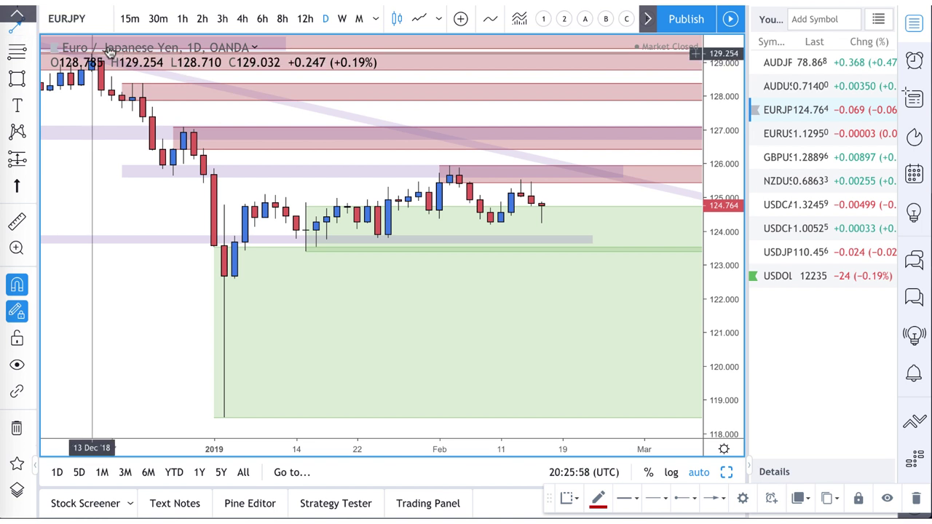
pyautogui.click(15, 31)
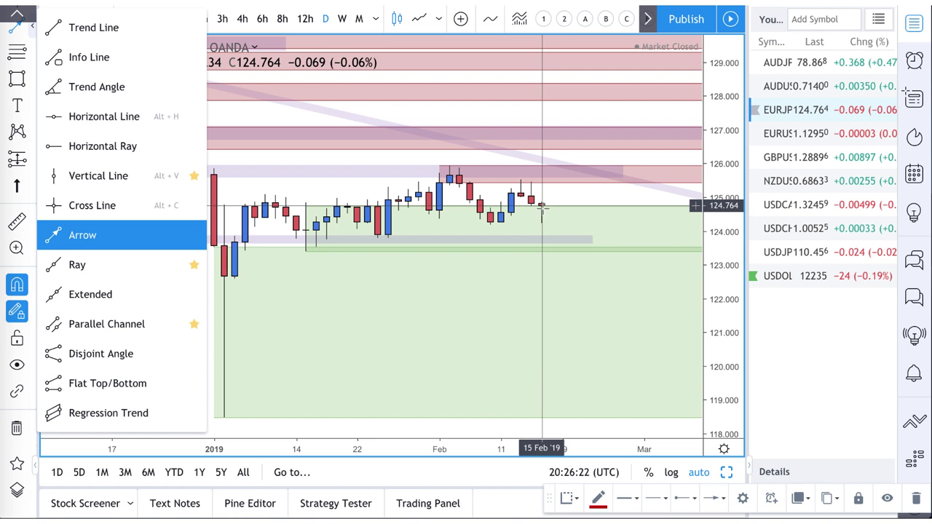
pyautogui.click(542, 206)
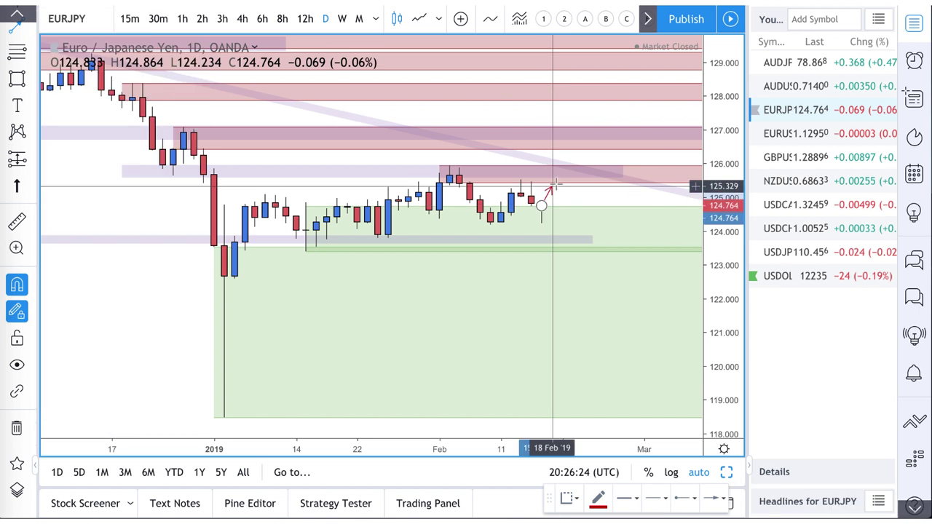
pyautogui.click(562, 176)
pyautogui.doubleClick(582, 236)
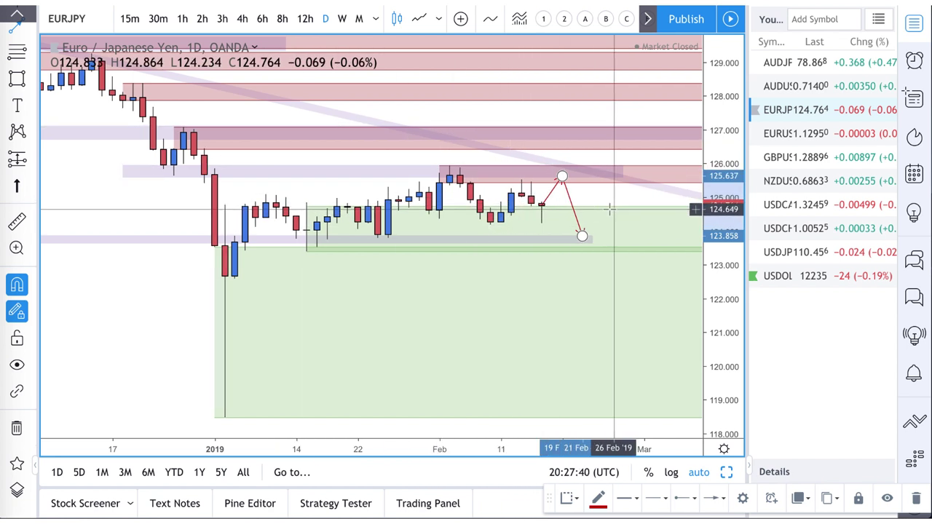
pyautogui.scroll(-3, 608, 209)
pyautogui.moveTo(608, 210); pyautogui.dragTo(611, 209)
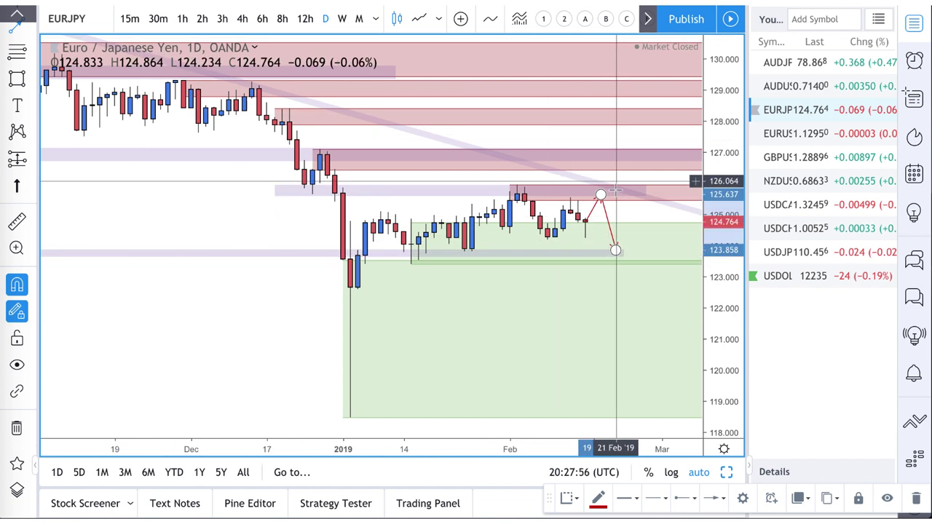
pyautogui.scroll(-5, 617, 193)
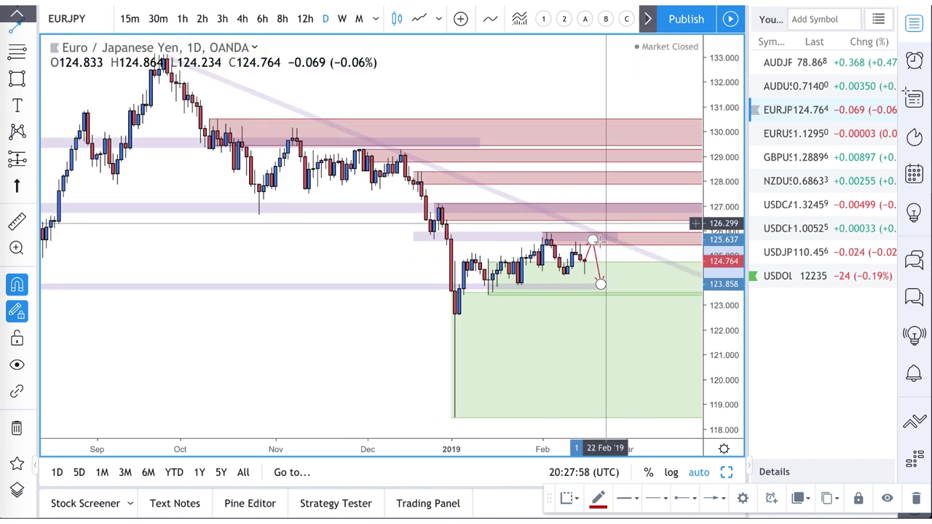
# Open the AUDUSD daily chart and move the upper demand zone to the 11–12 February candles, spanning 0.70880 down to 0.70542.
pyautogui.scroll(3, 602, 255)
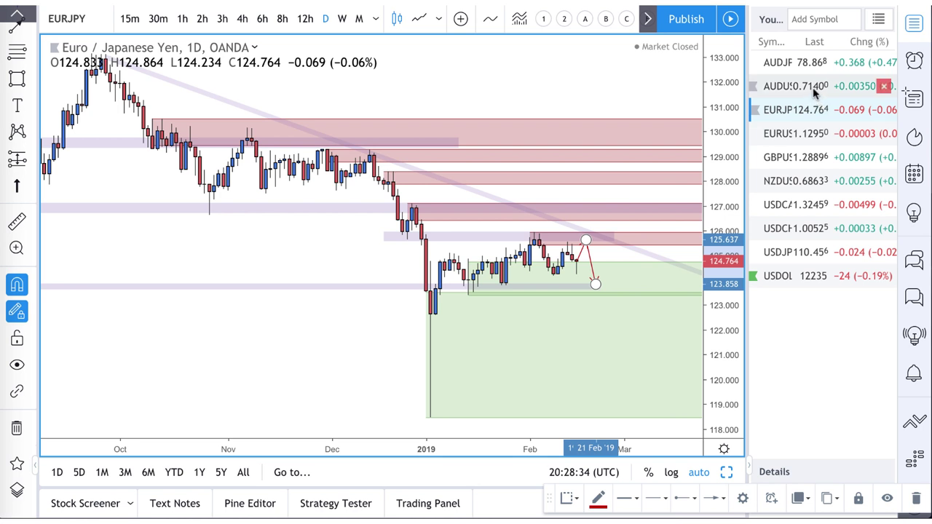
pyautogui.click(814, 89)
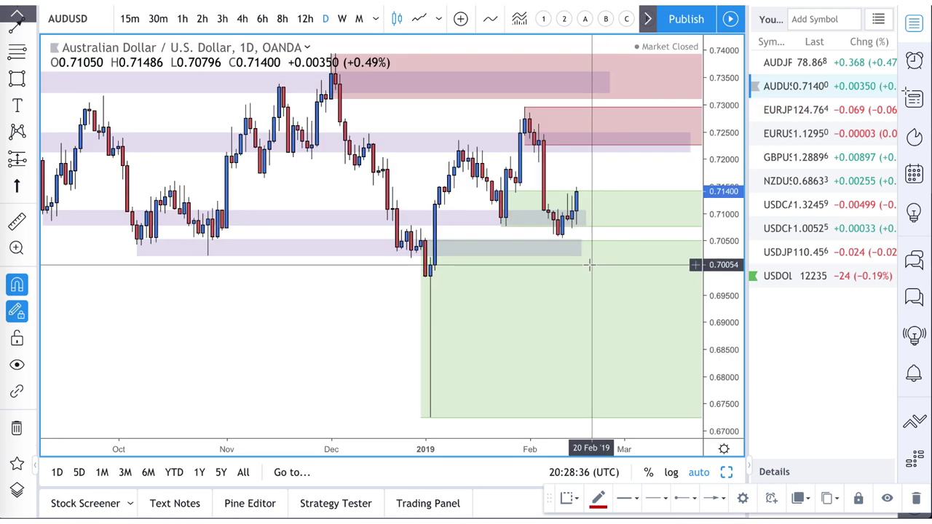
pyautogui.scroll(2, 576, 247)
pyautogui.rightClick(554, 194)
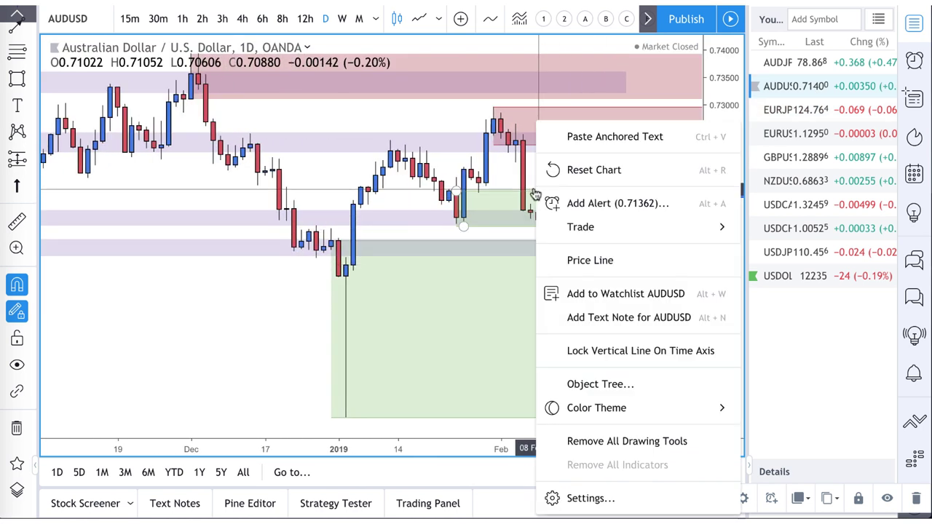
pyautogui.click(463, 222)
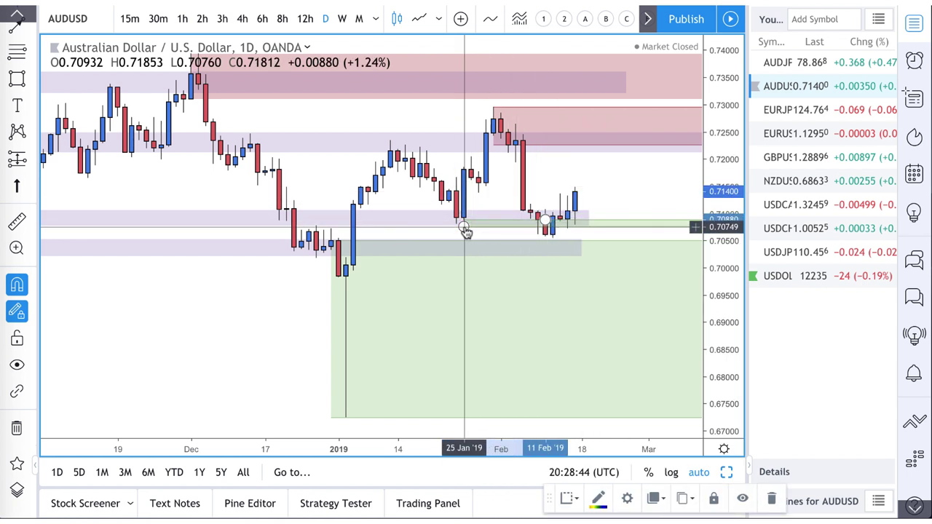
pyautogui.moveTo(466, 231); pyautogui.dragTo(552, 238)
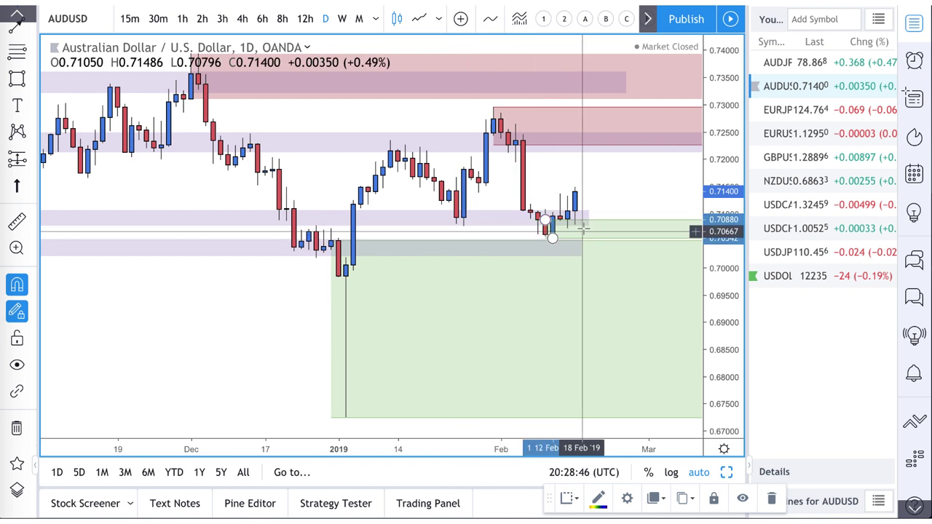
# Draw arrows from the 11 February close at 0.70572 up to 0.71362, down to about 0.70718 on 14 February, and up to 0.71486.
pyautogui.click(16, 24)
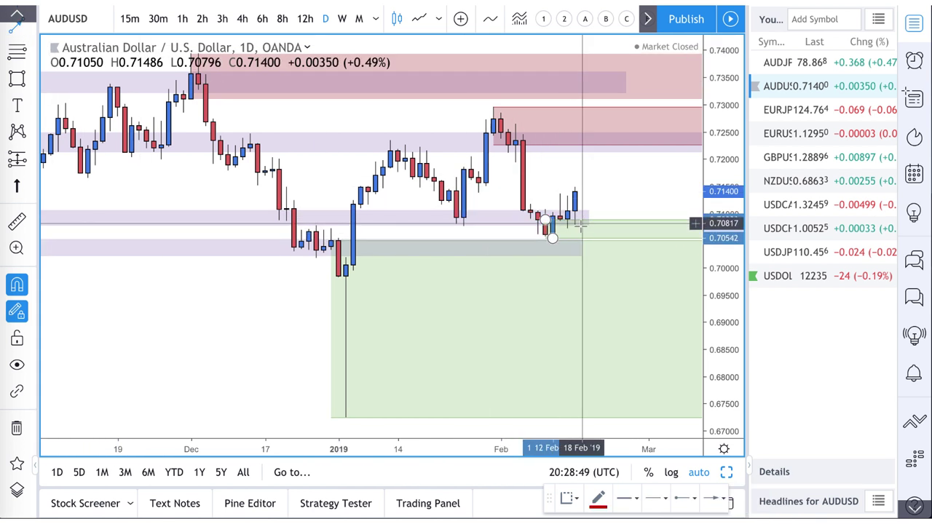
pyautogui.click(545, 237)
pyautogui.scroll(4, 551, 239)
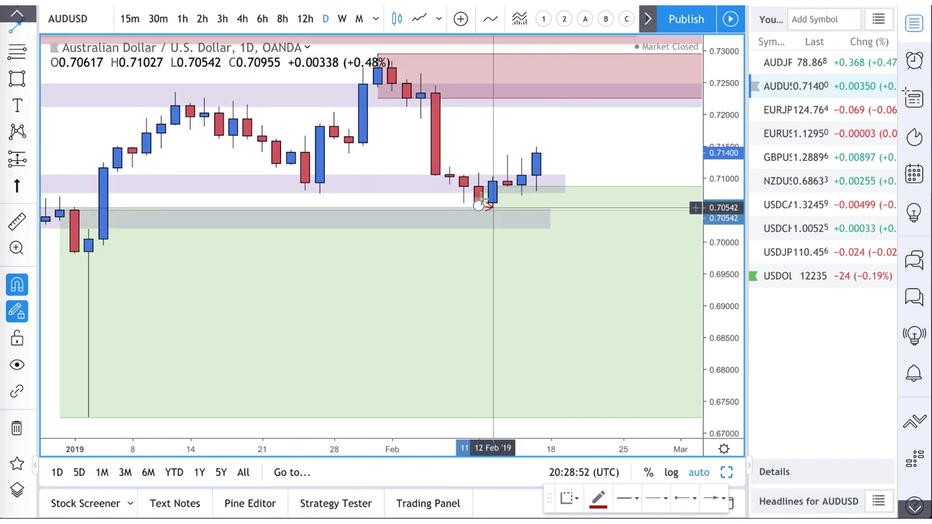
pyautogui.click(509, 153)
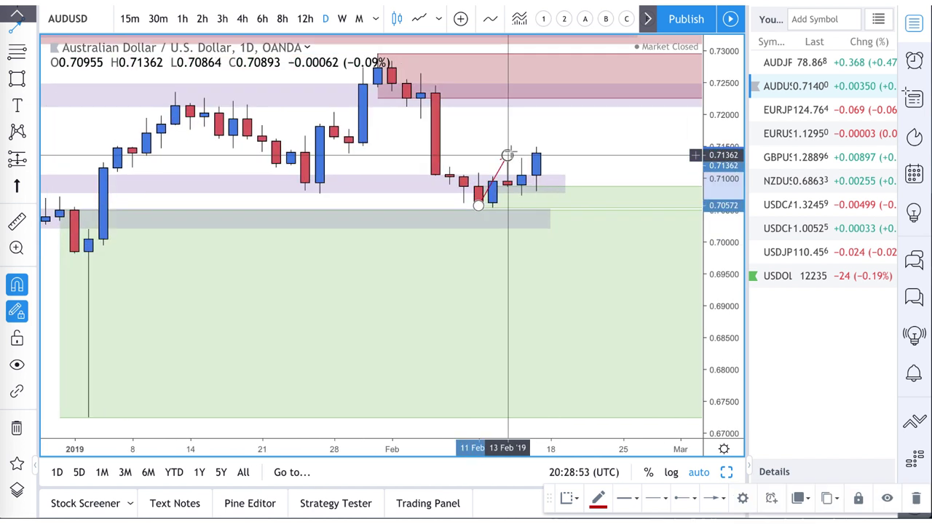
pyautogui.click(522, 195)
pyautogui.click(537, 142)
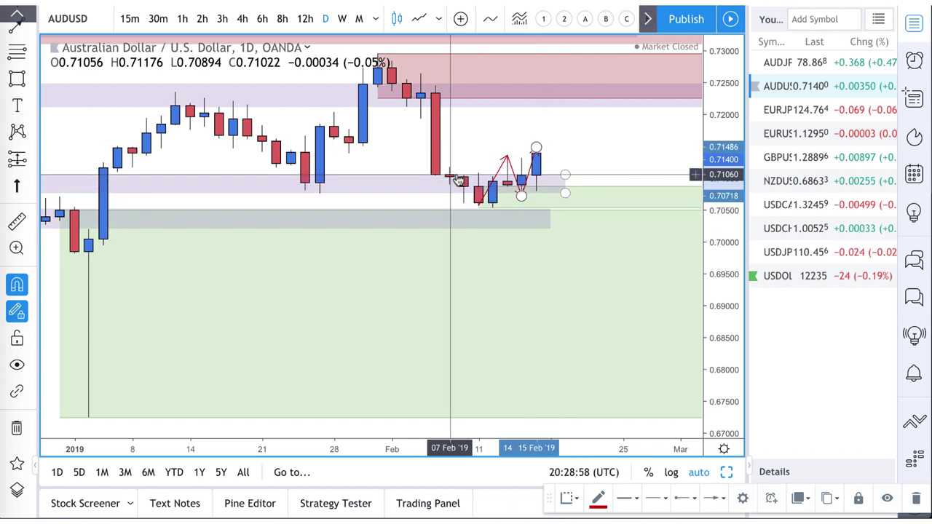
# Raise the demand zone's upper edge to 0.70955, and draw arrows from 15 February down to about 0.70595 and up to about 0.71165.
pyautogui.click(481, 191)
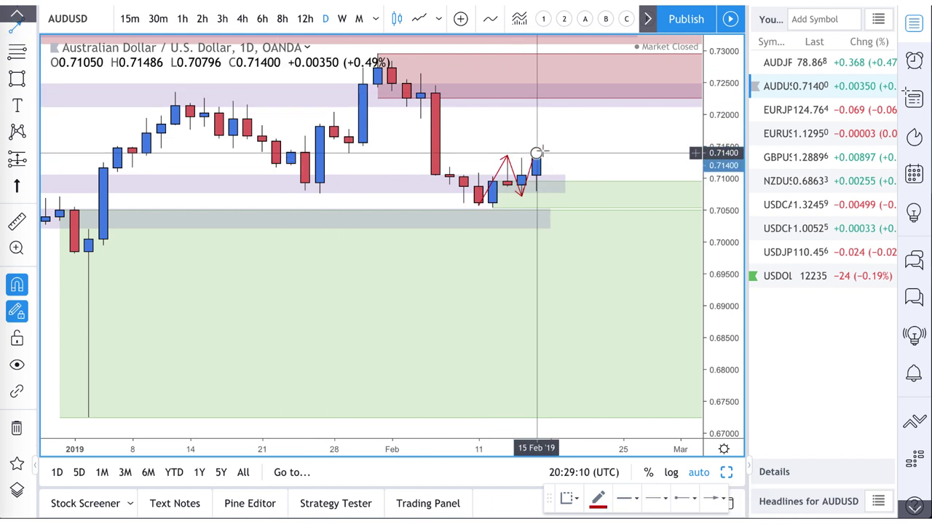
pyautogui.click(536, 153)
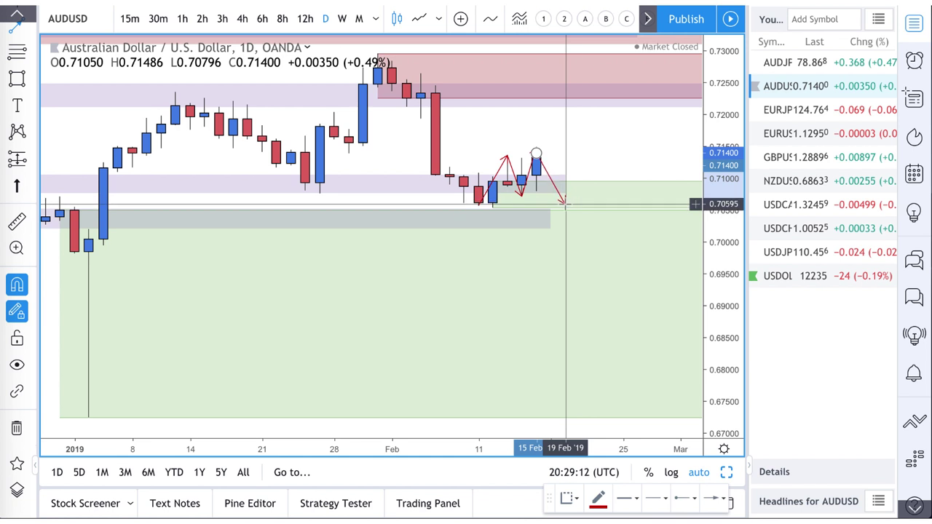
pyautogui.click(565, 204)
pyautogui.doubleClick(594, 168)
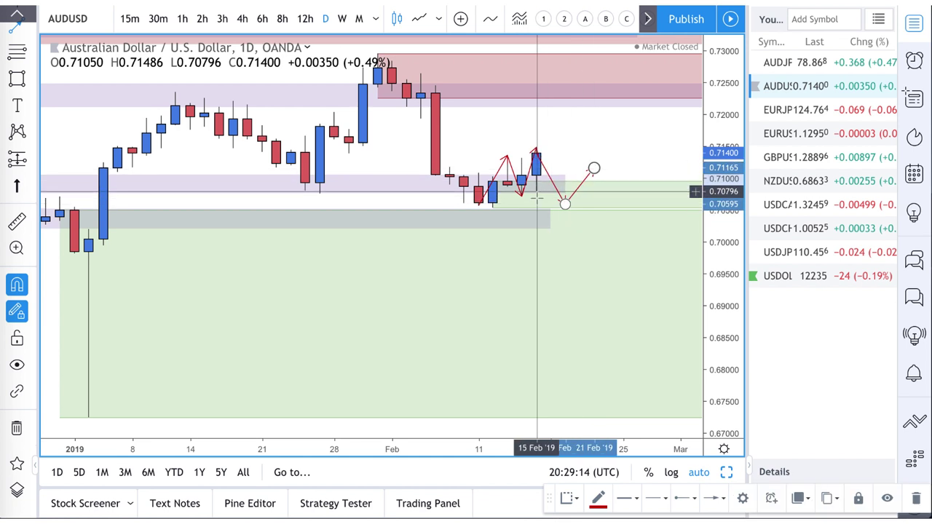
# Delete the purple level zone just below 0.7110, and check the arrows on the 4-hour chart before returning to the daily chart.
pyautogui.click(381, 181)
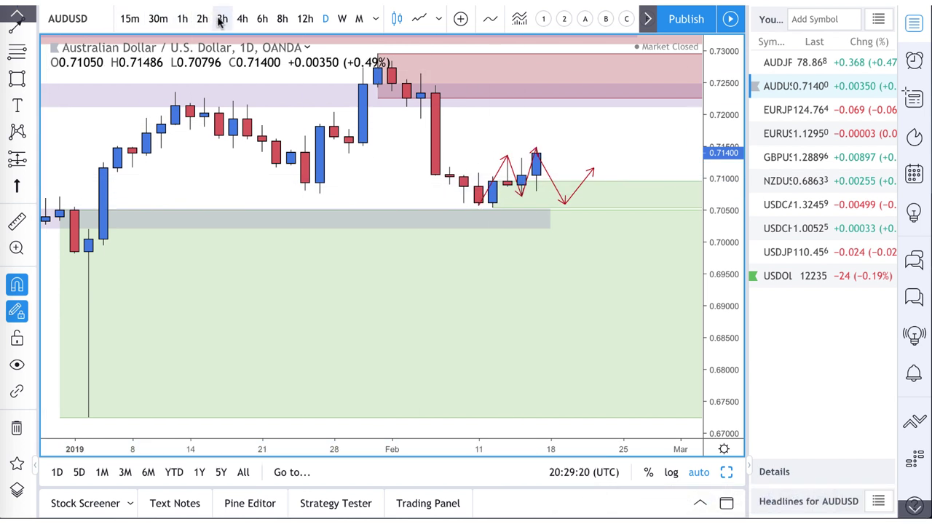
pyautogui.click(241, 19)
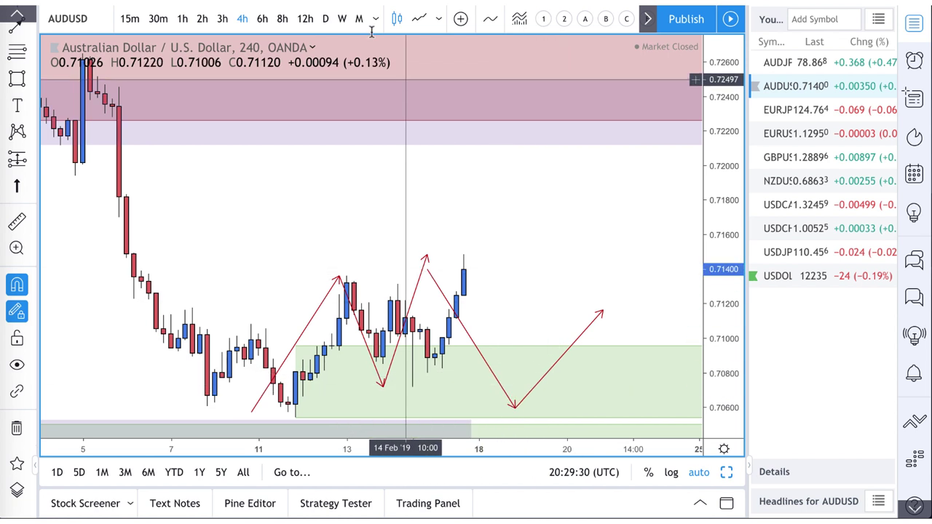
pyautogui.click(324, 19)
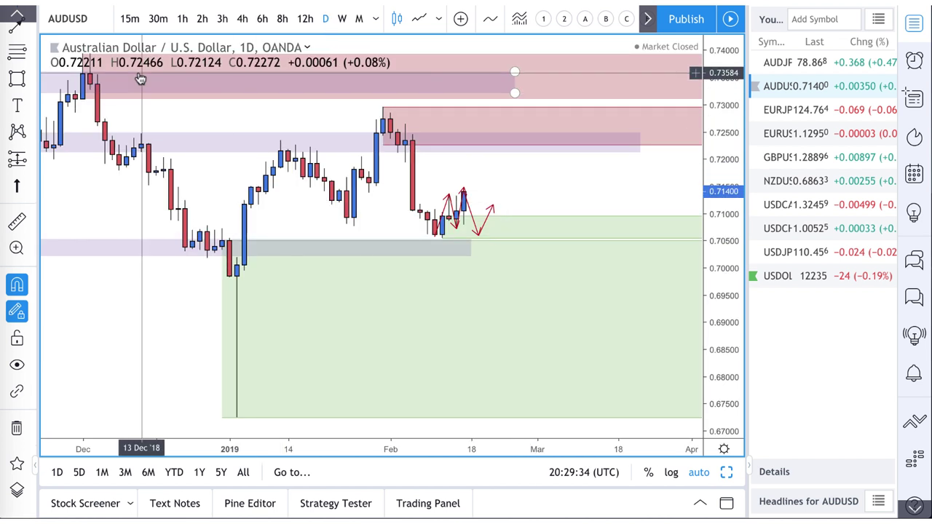
# Draw an arrow from about 0.72398 on 20 February down to about 0.71294, and one from 0.71486 on 15 February up to about 0.72425.
pyautogui.click(14, 29)
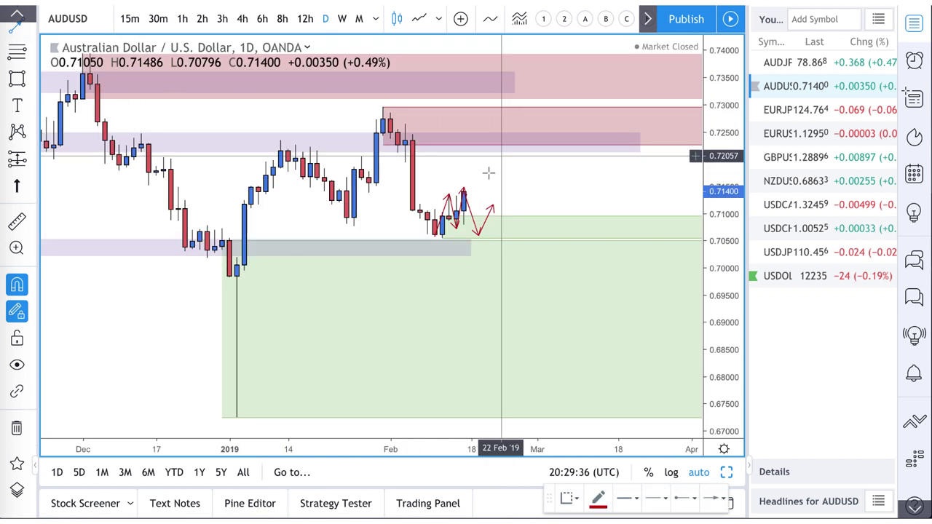
pyautogui.click(486, 137)
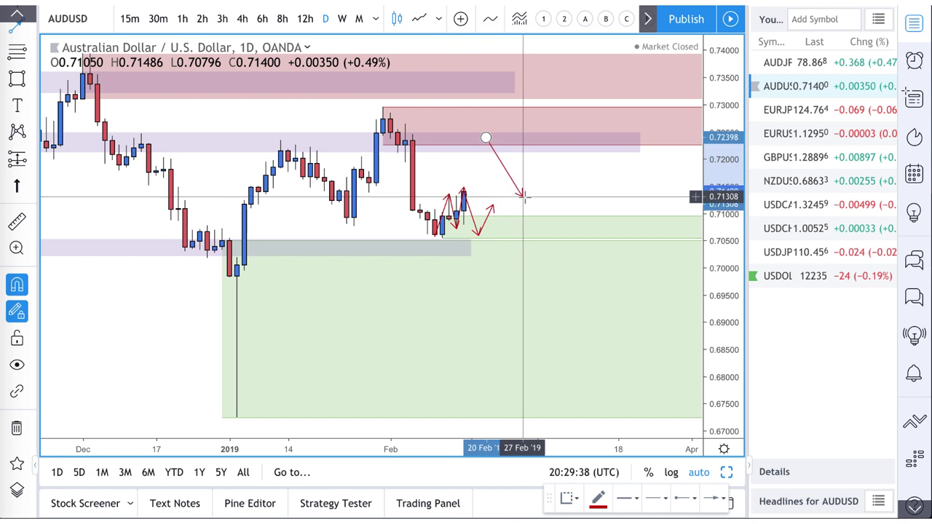
pyautogui.click(522, 198)
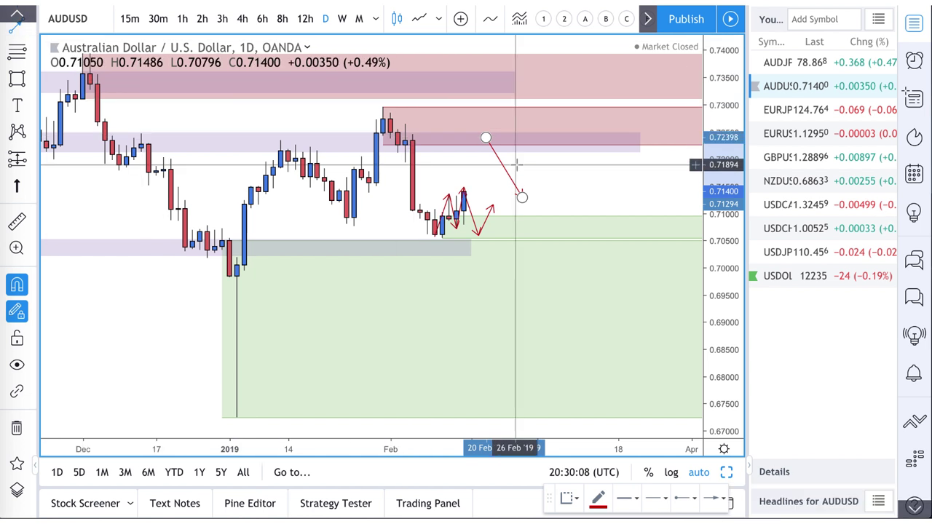
pyautogui.click(473, 152)
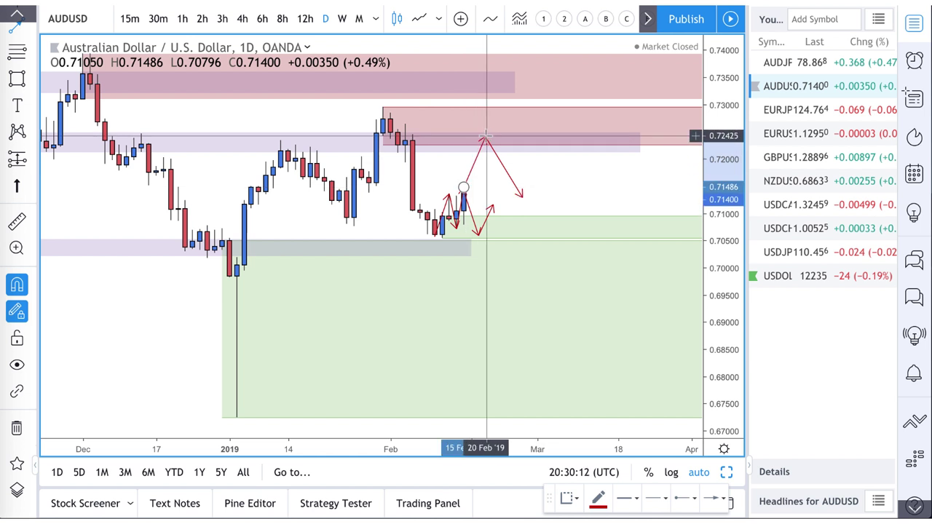
pyautogui.click(485, 136)
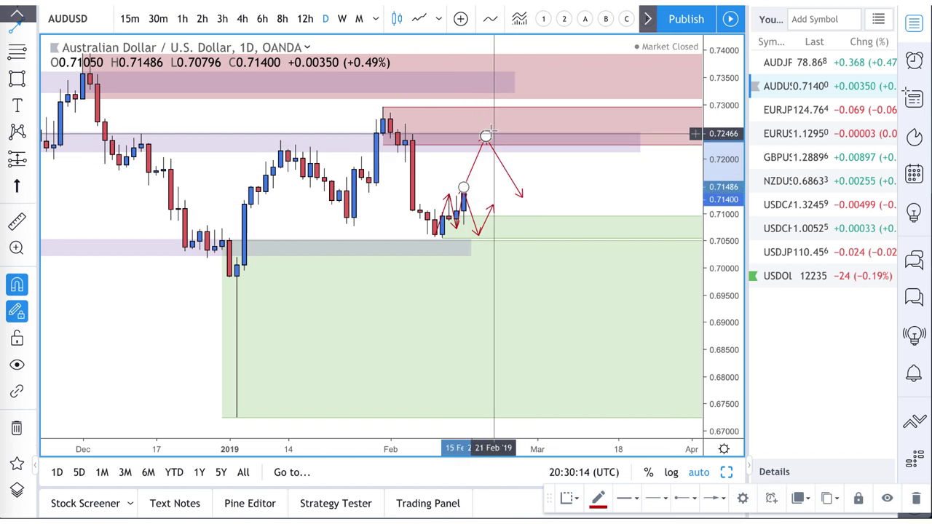
# Draw a downward arrow from the upper supply zone at about 0.73420 on 27 February to about 0.72343 on 7 March.
pyautogui.scroll(-2, 497, 116)
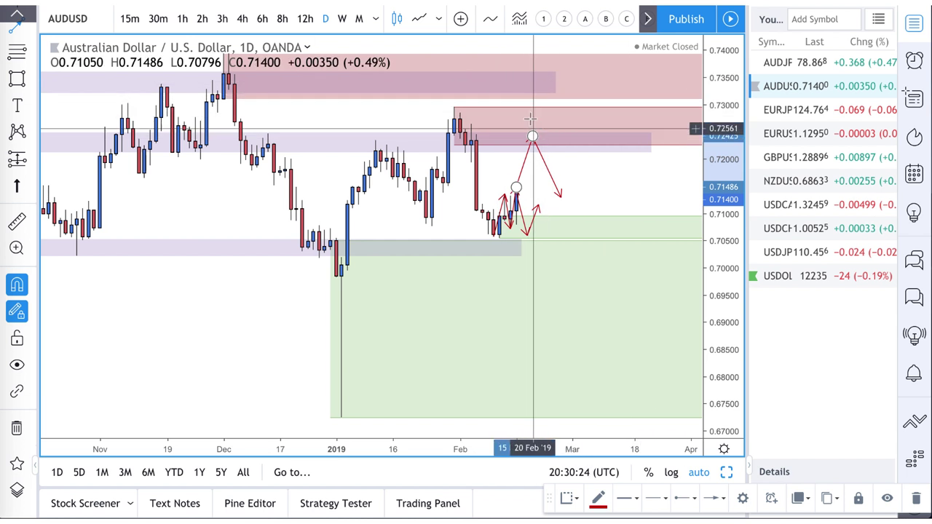
pyautogui.click(595, 139)
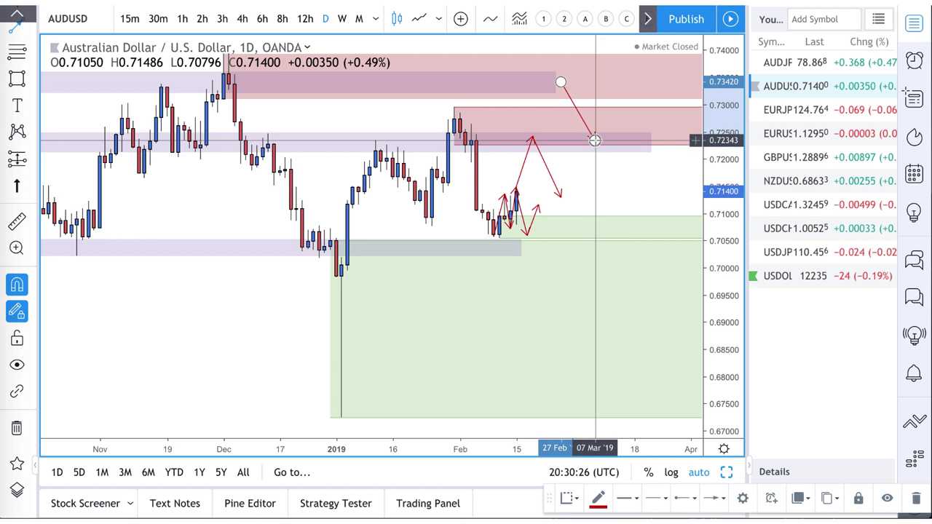
pyautogui.click(560, 83)
# Draw a rectangular level zone between about 0.69237 and 0.69485, from the 8 September 2015 low to 18 March 2019.
pyautogui.scroll(-3, 564, 146)
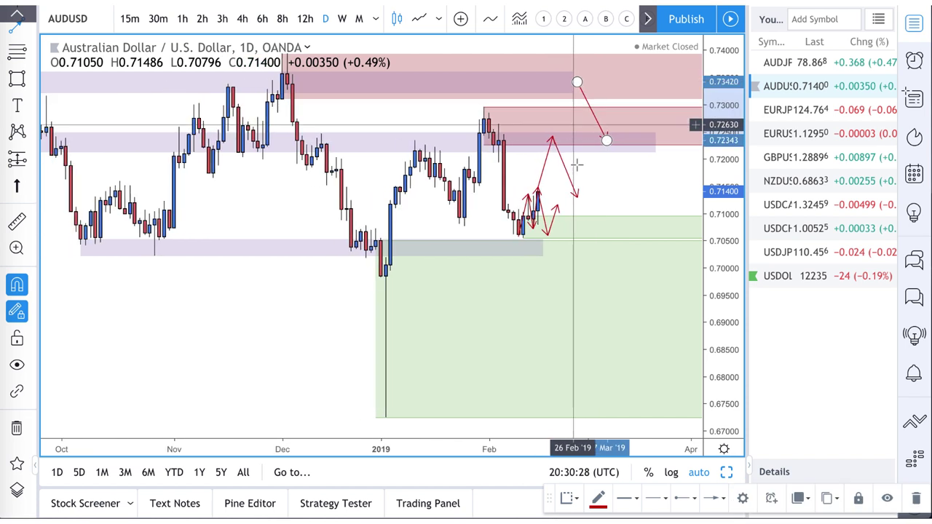
pyautogui.scroll(-1, 564, 276)
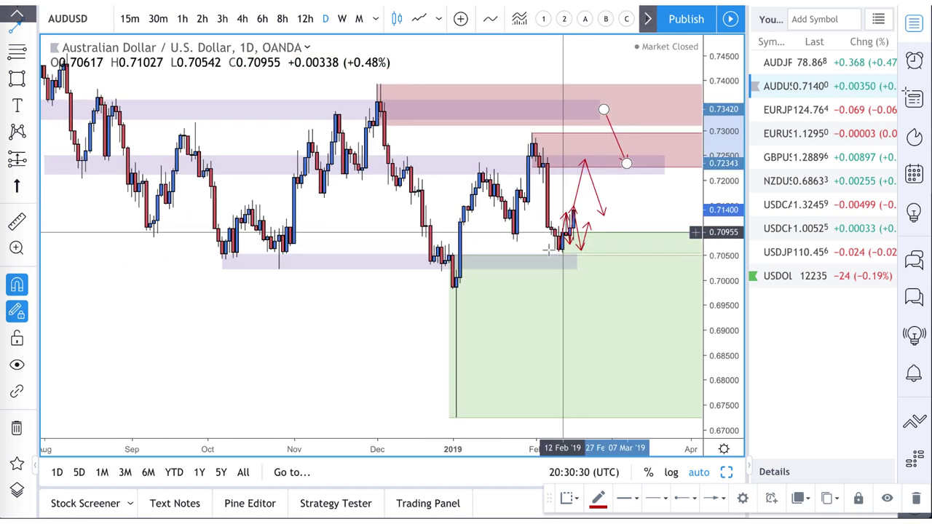
pyautogui.scroll(-8, 588, 283)
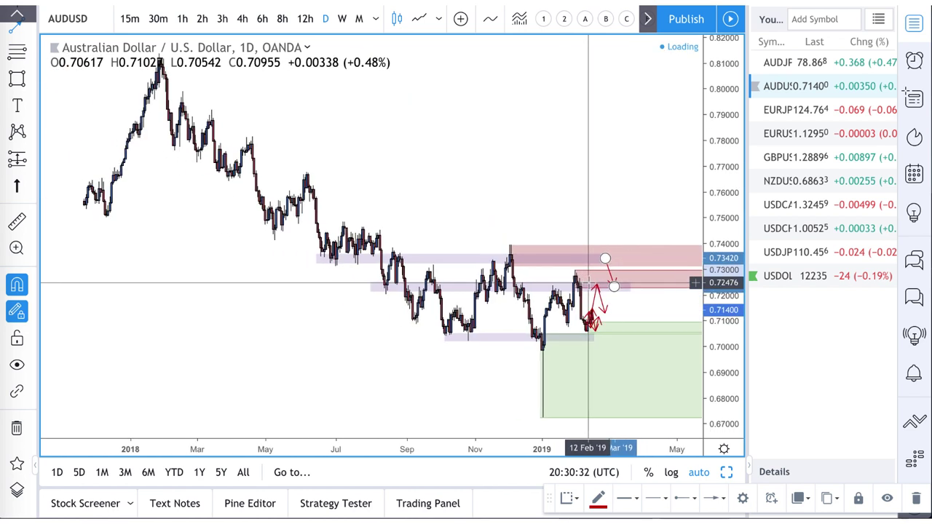
pyautogui.scroll(-5, 588, 283)
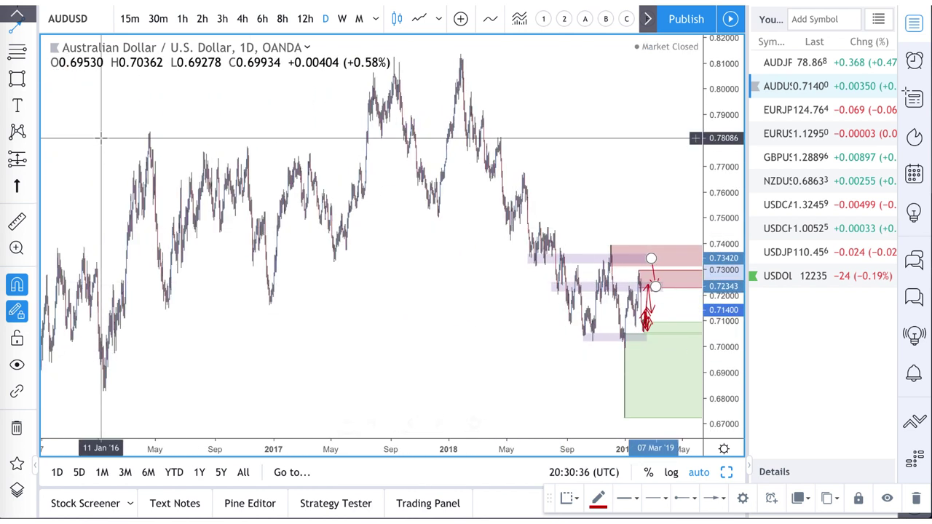
pyautogui.click(19, 78)
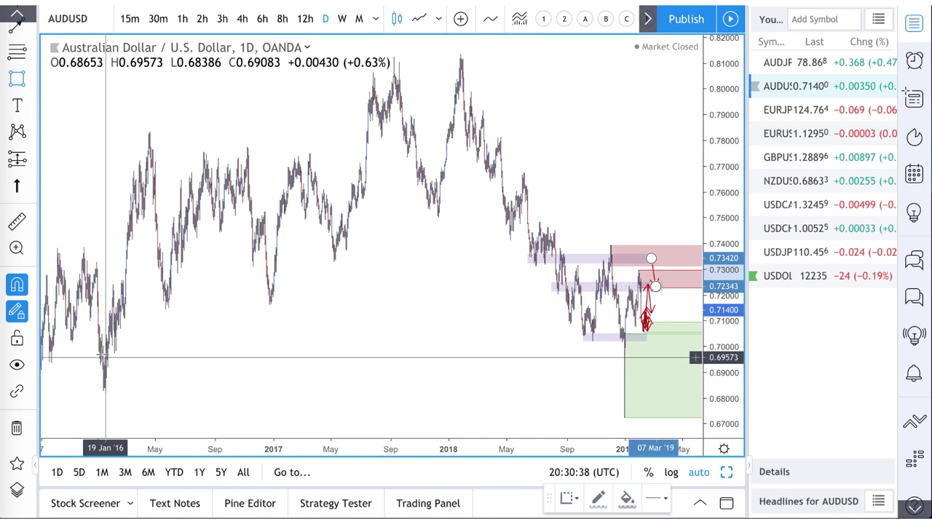
pyautogui.hscroll(-3, 50, 362)
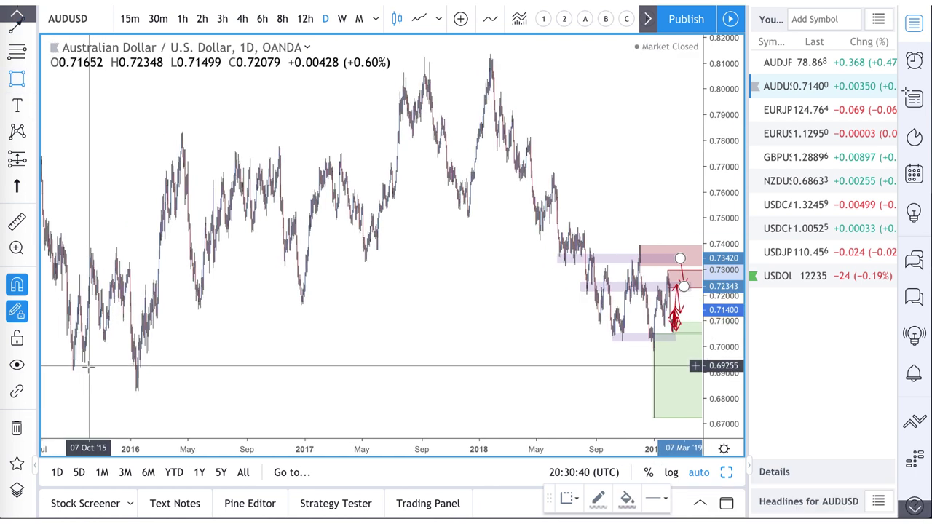
pyautogui.click(75, 366)
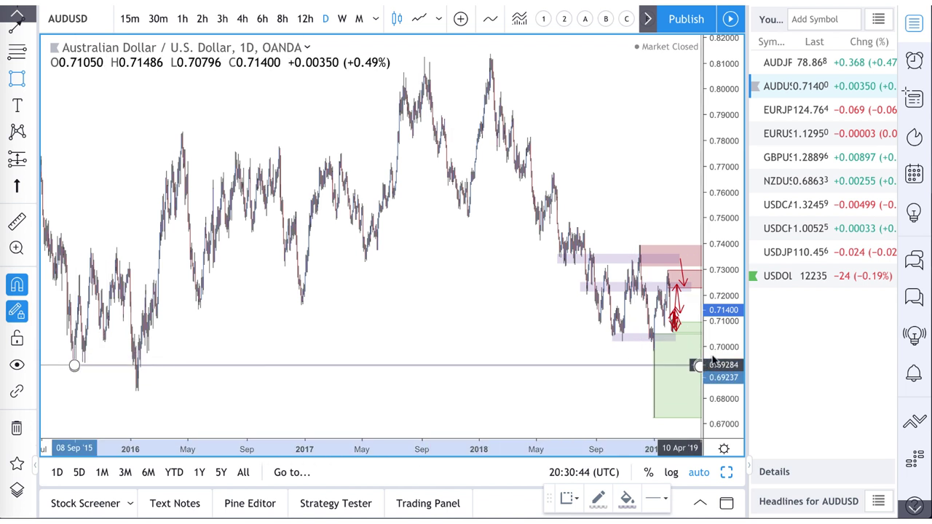
pyautogui.click(689, 356)
pyautogui.moveTo(689, 358); pyautogui.dragTo(688, 359)
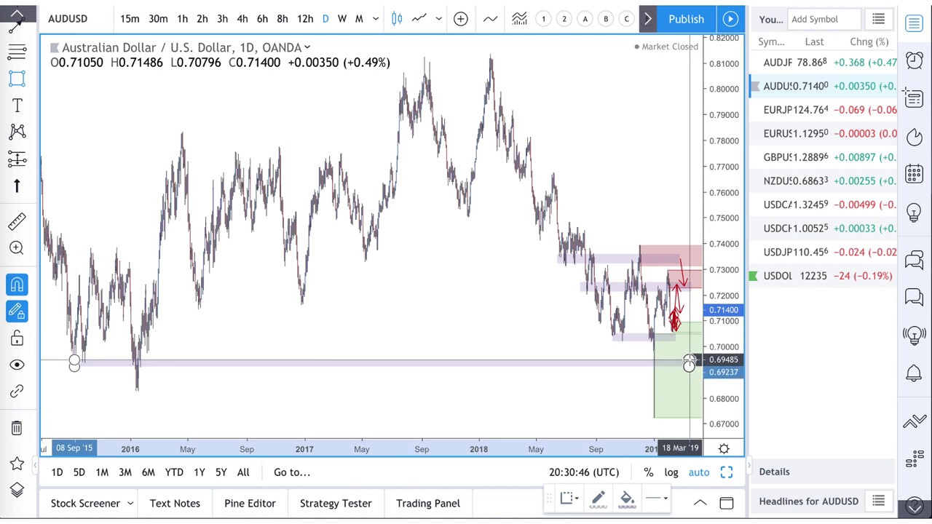
pyautogui.click(690, 361)
# Draw a second rectangular level zone between about 0.68274 and 0.68478, from the 15 January 2016 low to 2 October 2019.
pyautogui.hscroll(5, 594, 339)
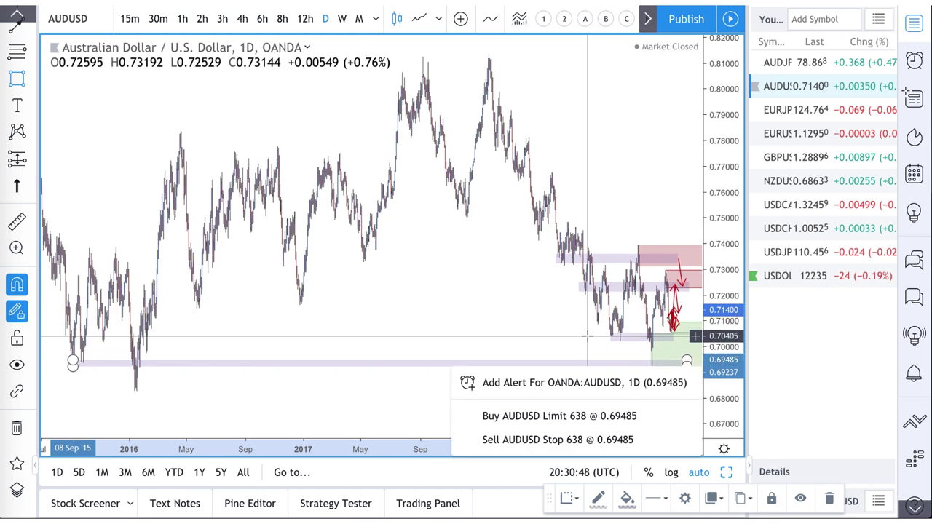
pyautogui.scroll(-3, 393, 350)
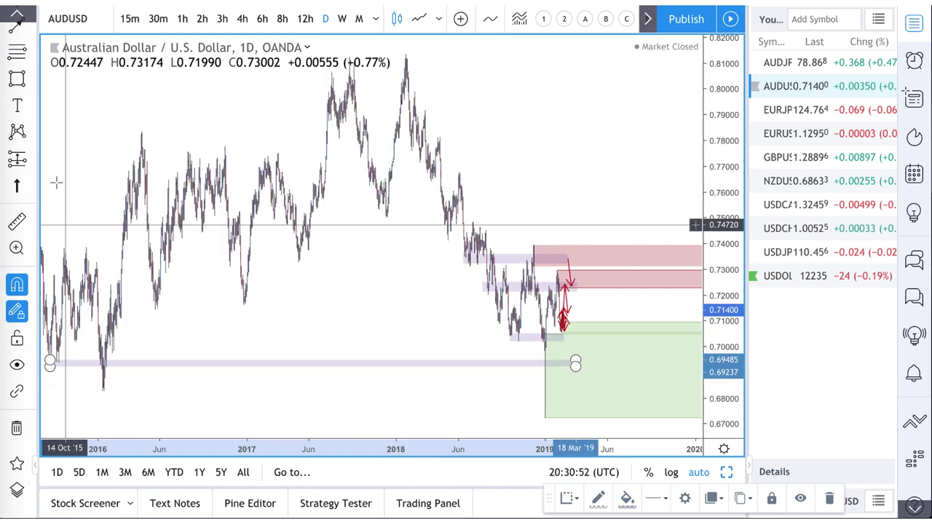
pyautogui.click(17, 78)
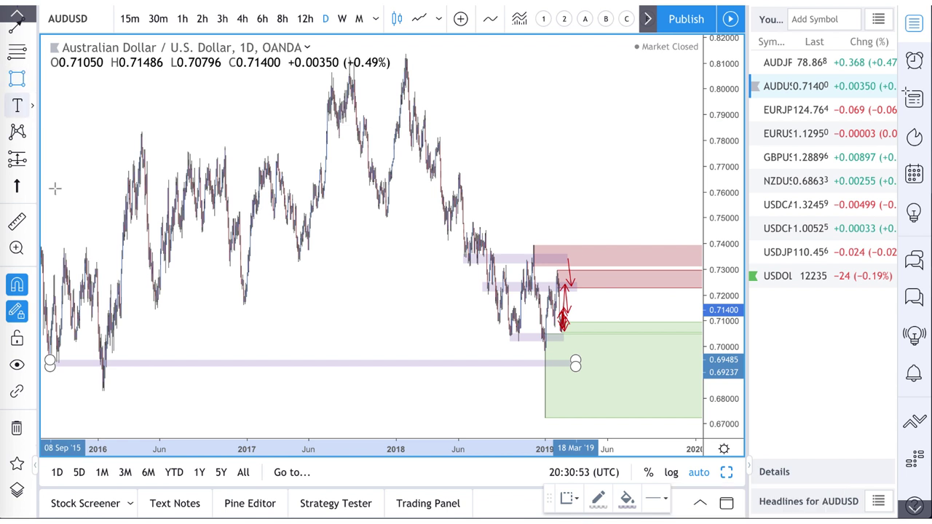
pyautogui.click(102, 391)
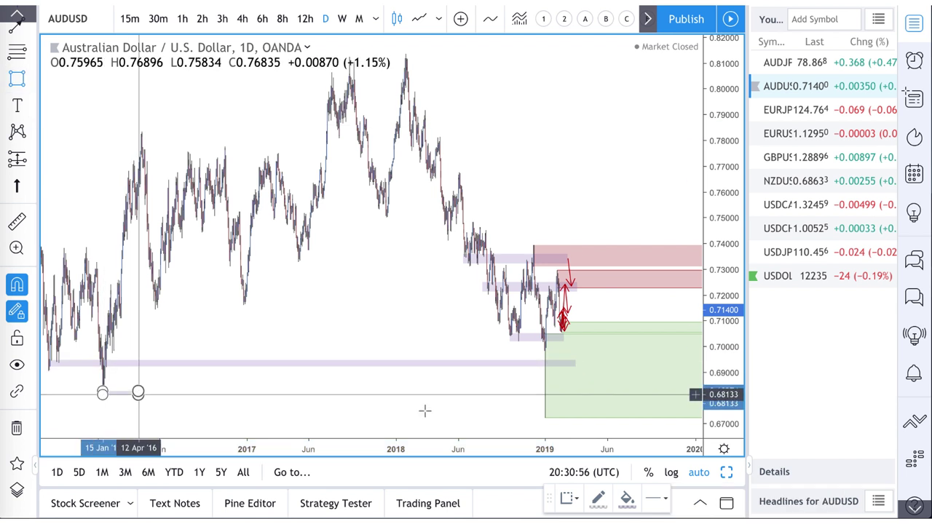
pyautogui.click(658, 380)
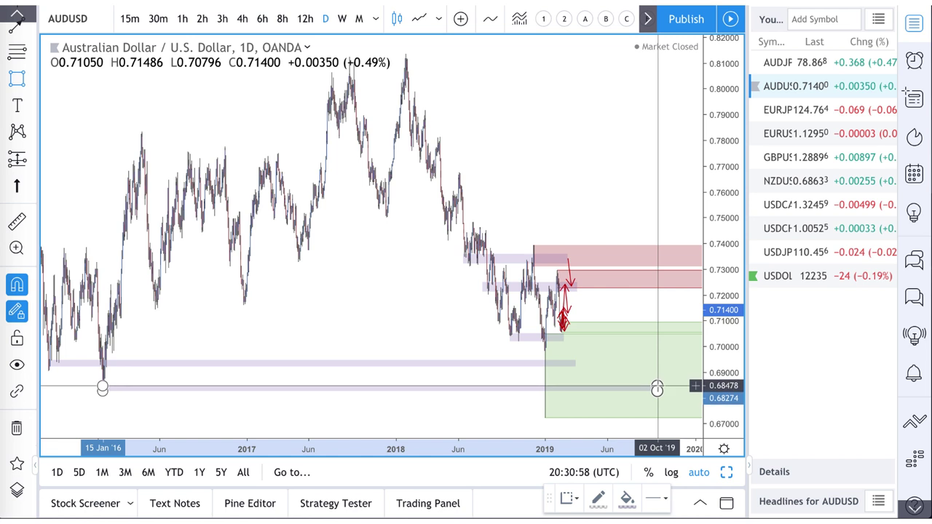
# Fix the end of the lower level zone at about 0.68478 on 2 October 2019 and review the recent AUDUSD price action.
pyautogui.click(657, 387)
pyautogui.scroll(8, 516, 324)
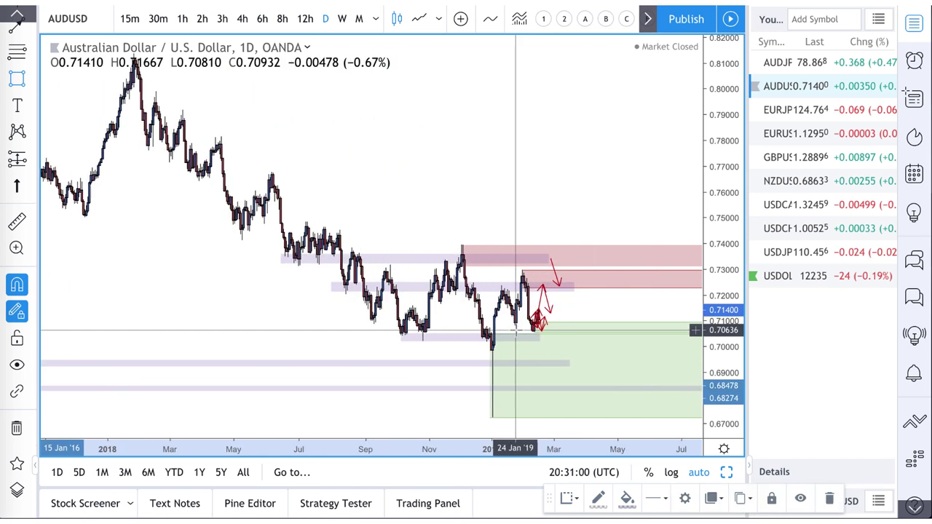
pyautogui.scroll(2, 566, 362)
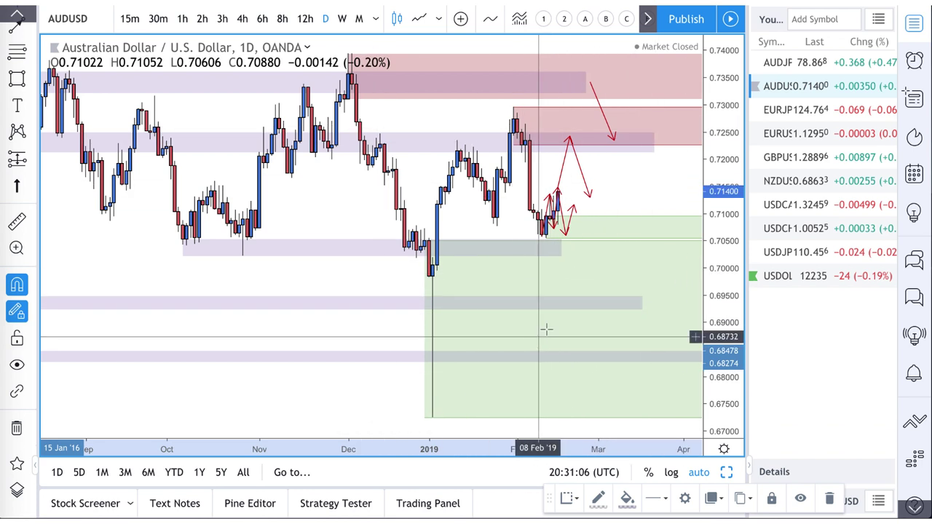
pyautogui.scroll(1, 435, 247)
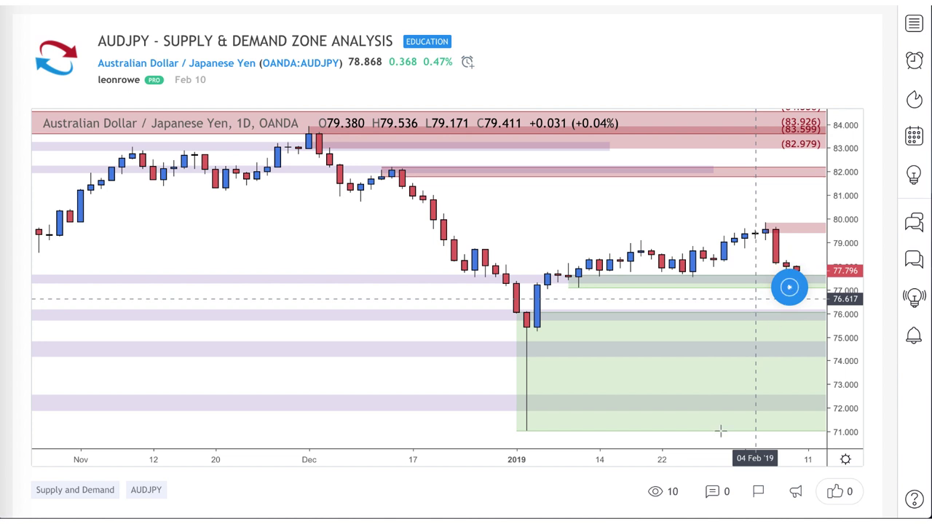
# Play the published AUDJPY supply and demand zone analysis forward, and open the AUDJPY daily chart around its recent candles.
pyautogui.click(790, 287)
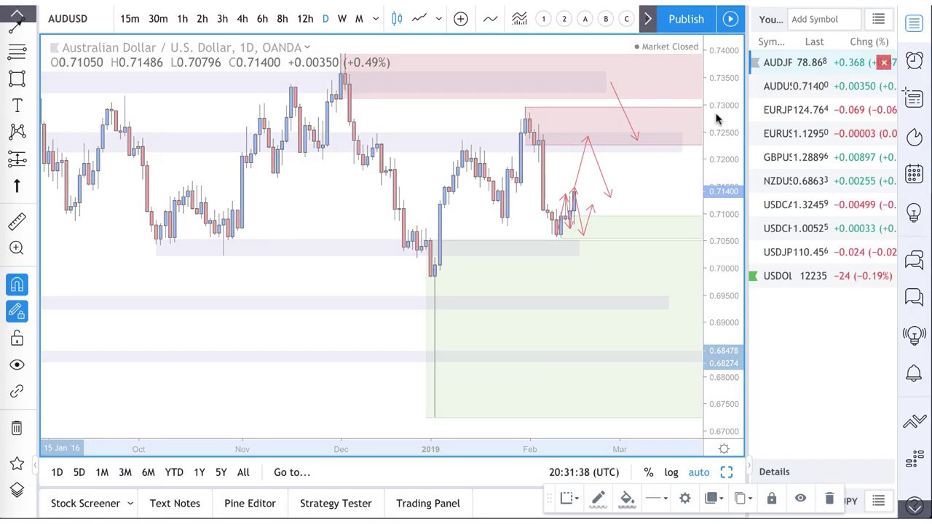
pyautogui.click(785, 65)
pyautogui.scroll(5, 610, 265)
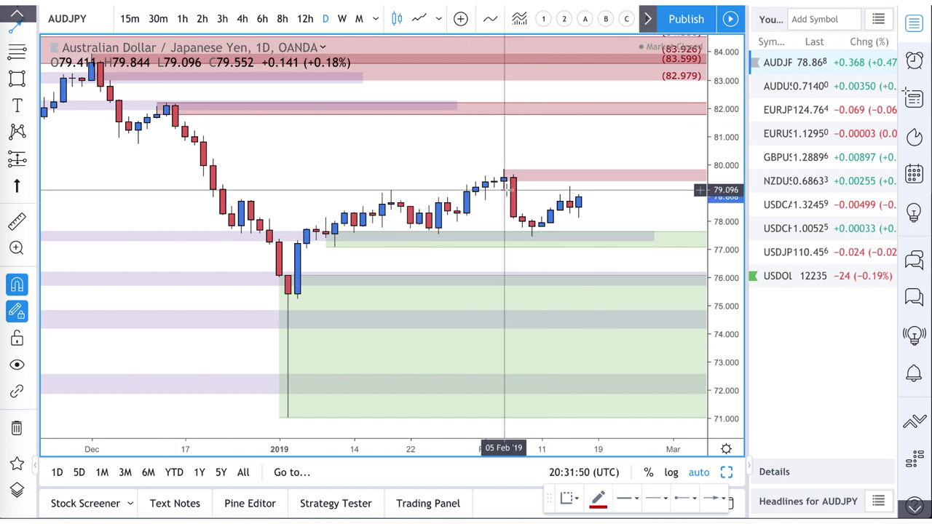
# Draw an arrow from 78.868 on 15 February up to about 79.648 in the nearest supply zone, and another down to about 78.8 on 21 February.
pyautogui.click(577, 197)
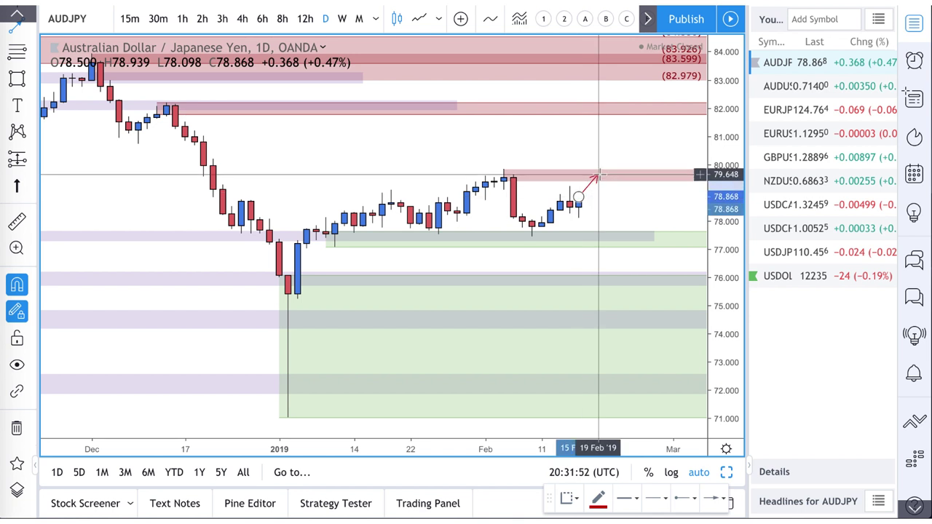
pyautogui.click(597, 176)
pyautogui.click(616, 199)
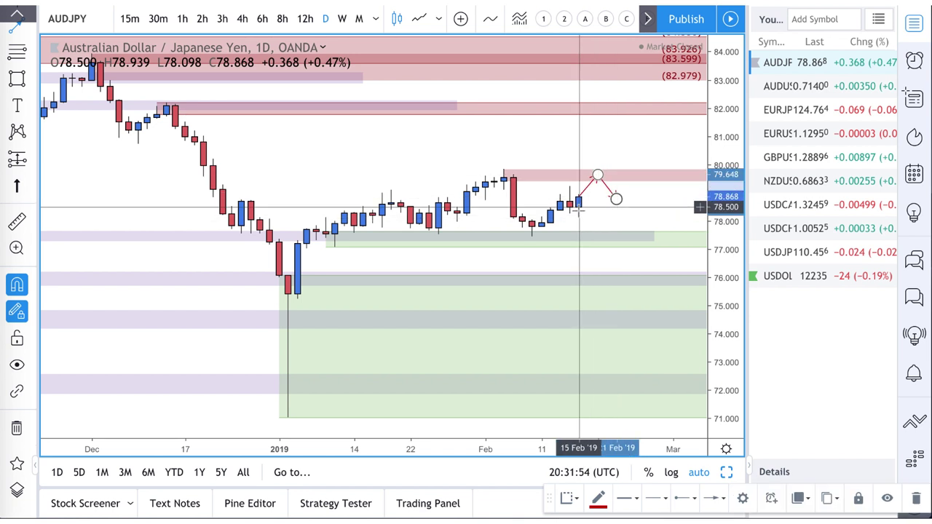
# Draw an arrow from the 15 February candle down to about 77.203 in the nearest demand zone, and another up to about 77.939 on 22 February.
pyautogui.click(579, 209)
pyautogui.click(607, 242)
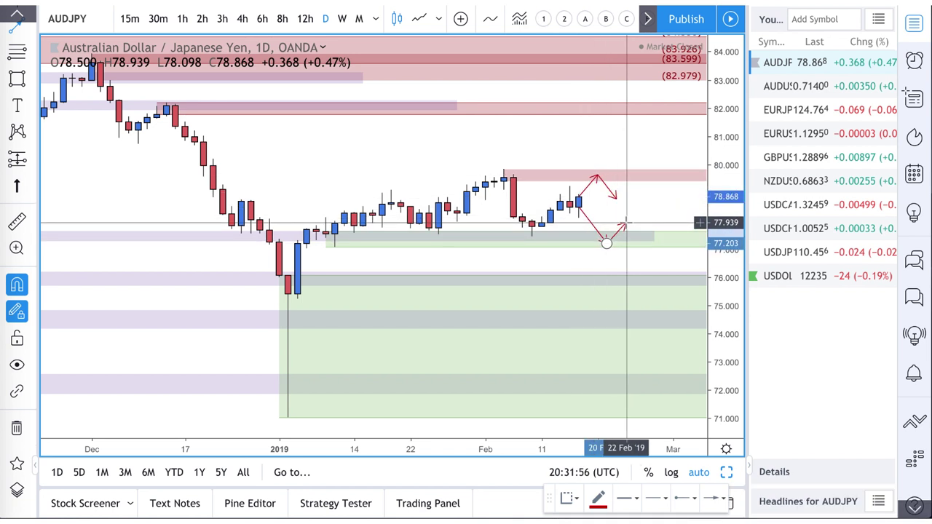
pyautogui.click(626, 222)
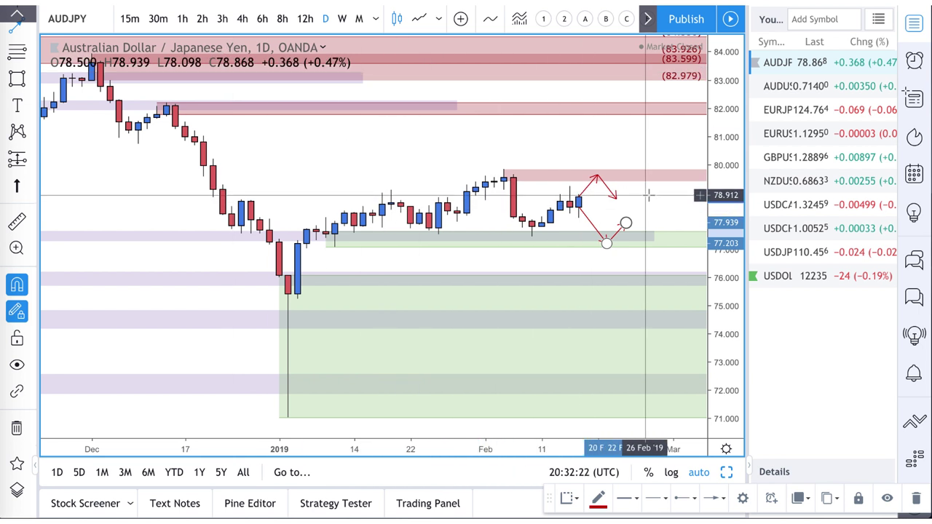
# Draw a downward arrow from the higher supply zone at about 81.883 on 21 February to about 80.595 on 26 February.
pyautogui.scroll(-2, 575, 174)
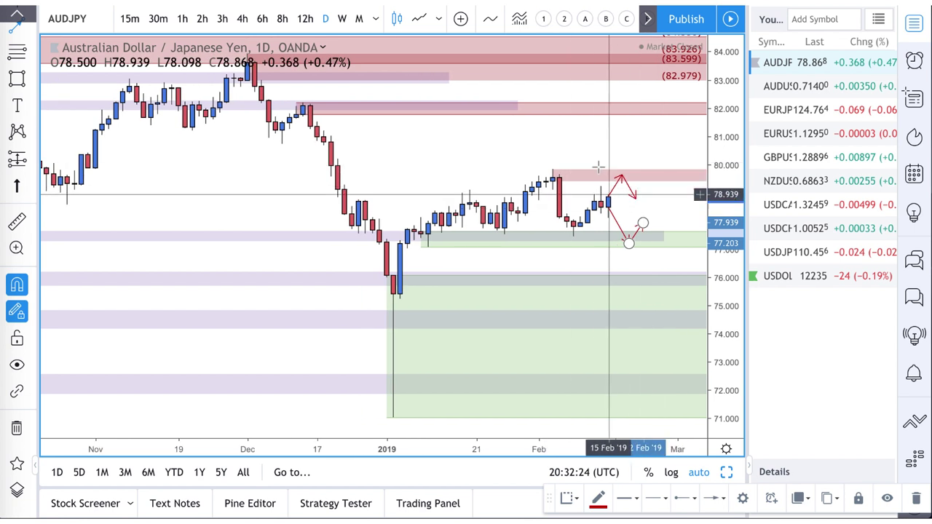
pyautogui.click(32, 27)
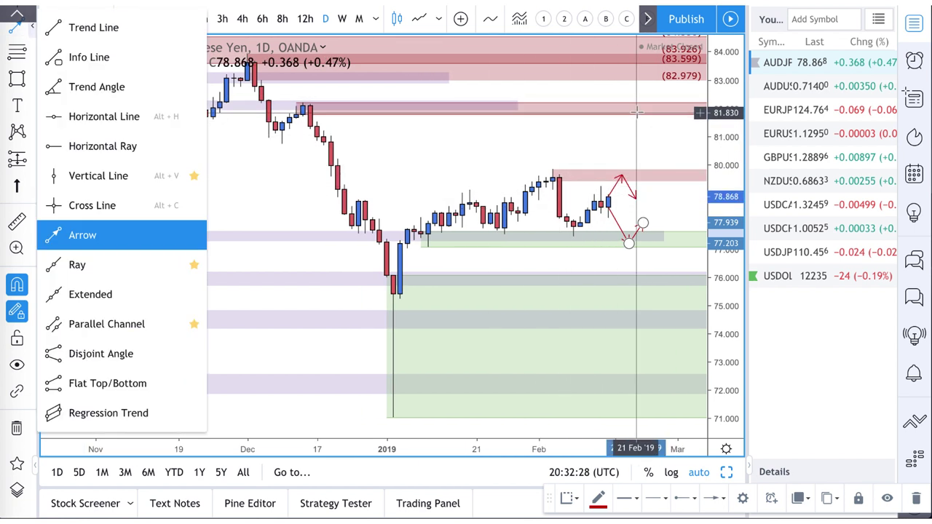
pyautogui.moveTo(635, 112); pyautogui.dragTo(656, 147)
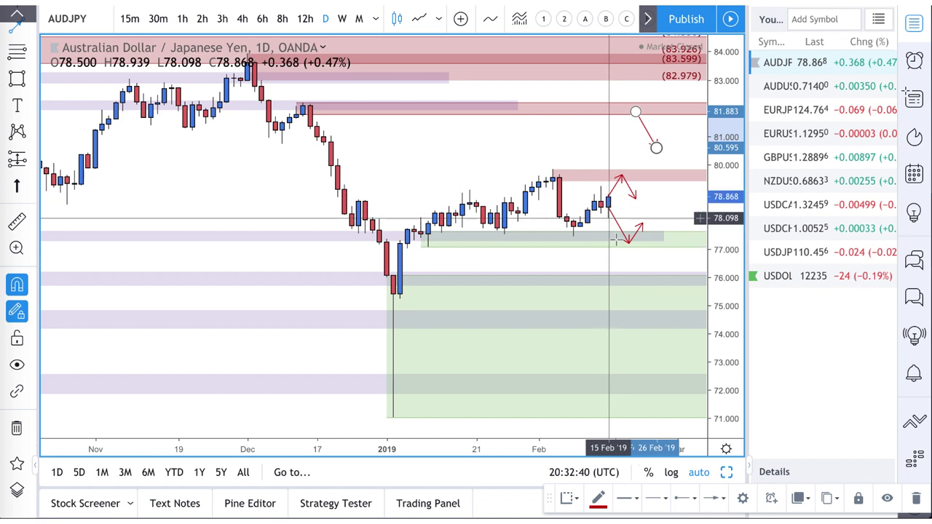
# Draw an upward arrow from the larger demand zone at about 75.809 on 21 February to about 76.887 on 27 February.
pyautogui.click(635, 283)
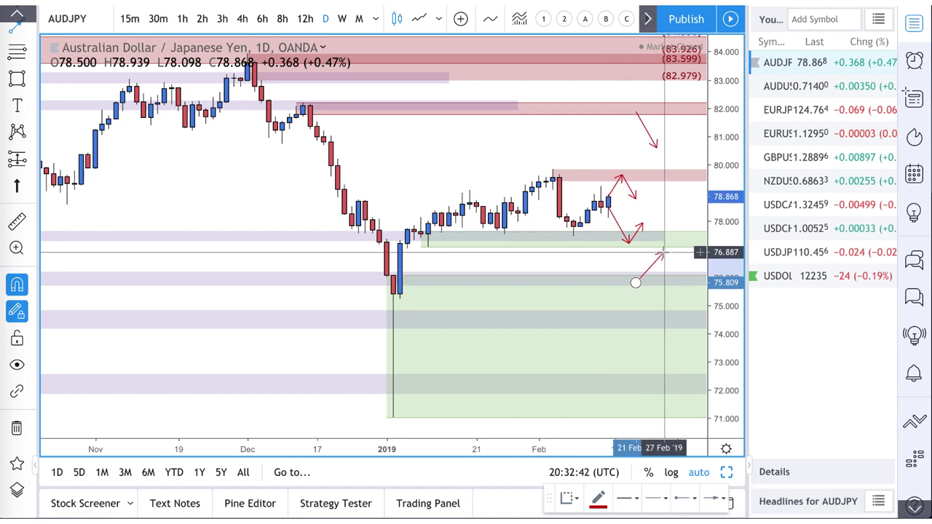
pyautogui.click(663, 252)
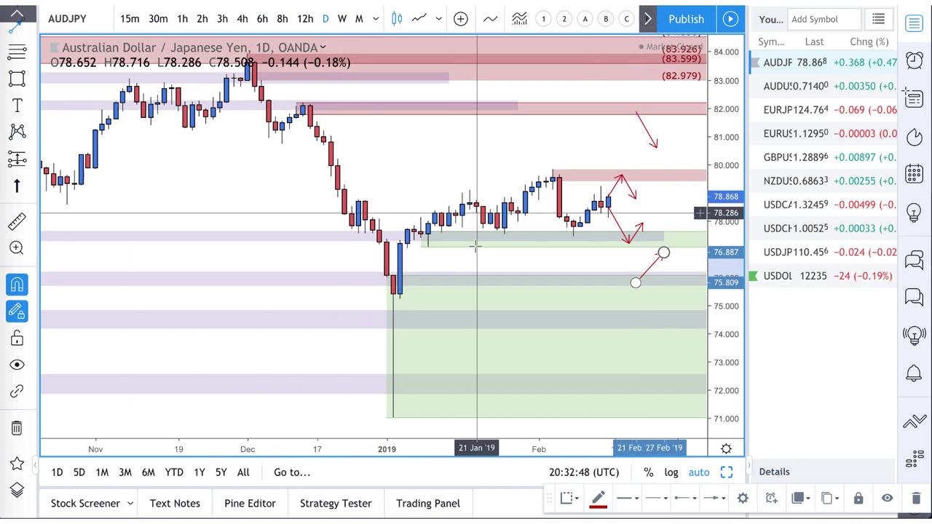
pyautogui.scroll(-3, 477, 247)
pyautogui.scroll(-3, 476, 246)
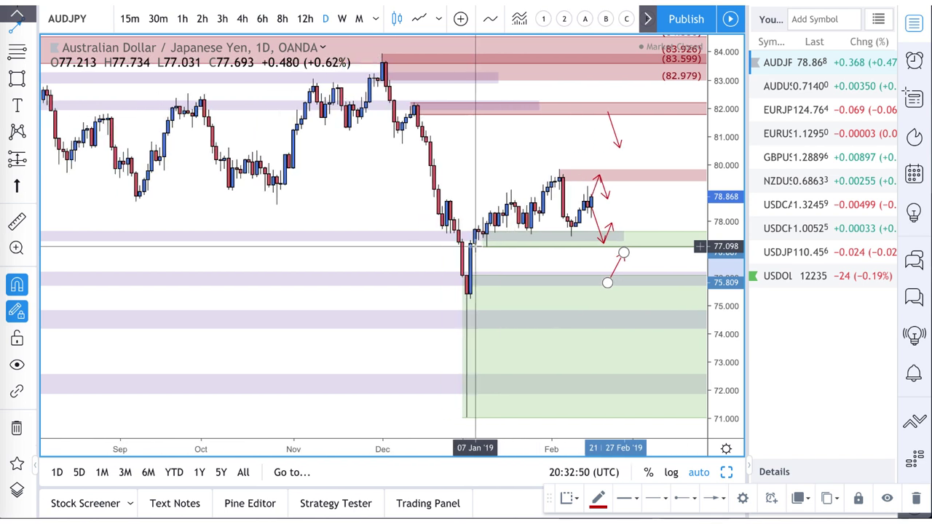
pyautogui.scroll(-1, 477, 247)
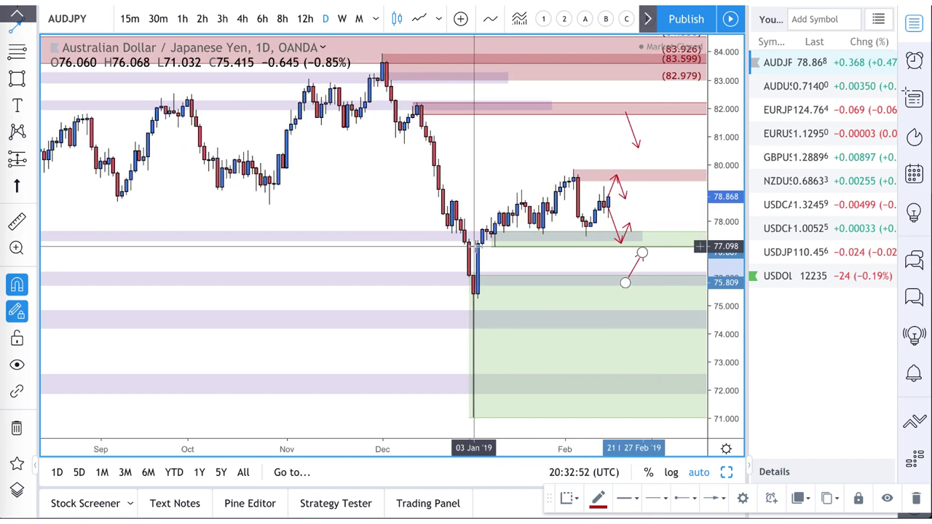